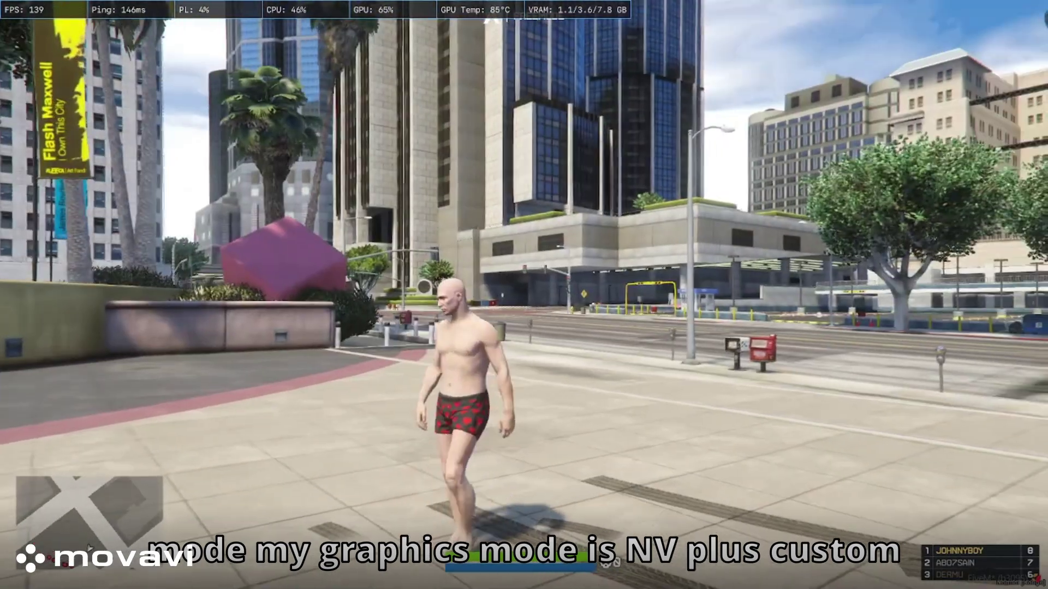
{"action": "key", "text": "w"}
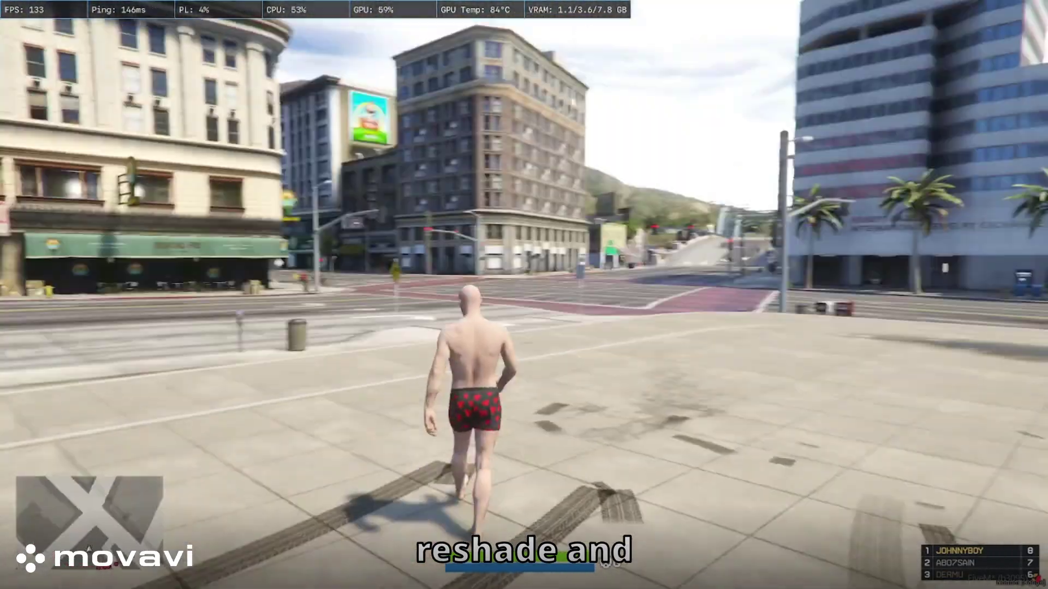
{"action": "key", "text": "a"}
{"action": "key", "text": "w"}
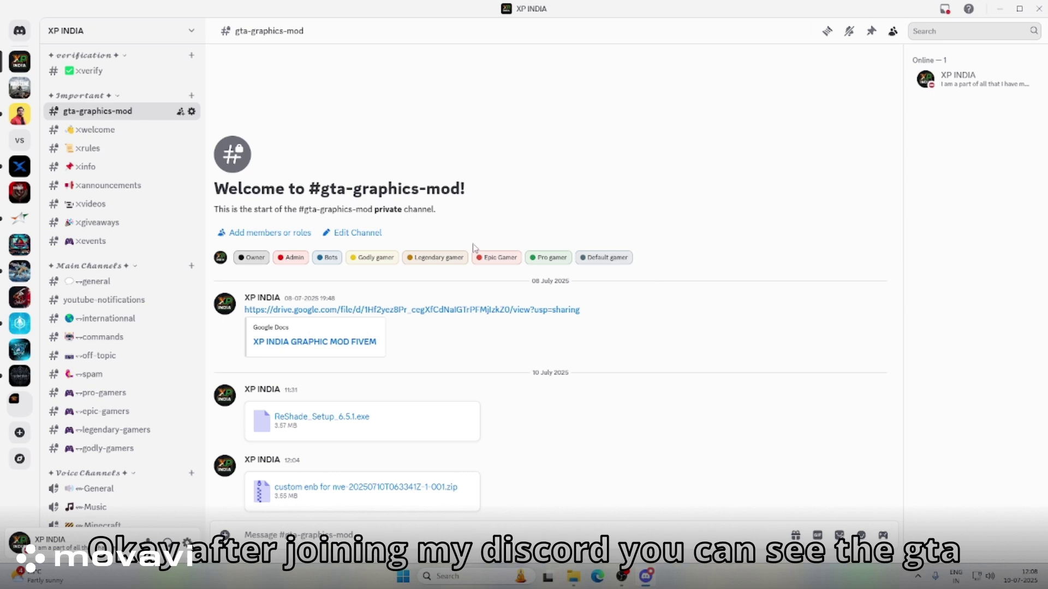
{"action": "scroll", "coordinate": [115, 246], "scroll_direction": "up", "scroll_amount": 2}
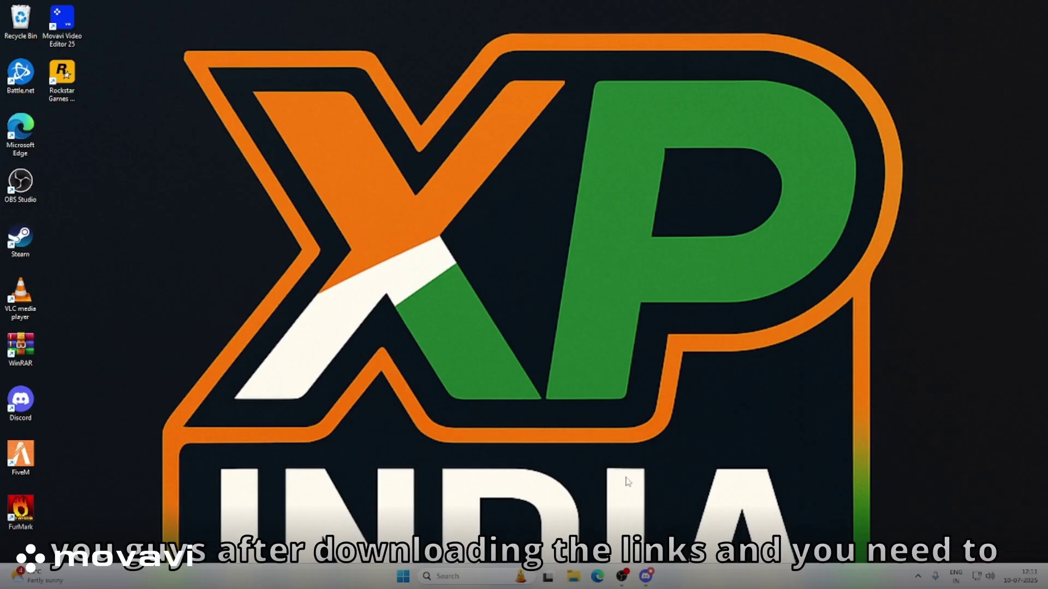
Open the Downloads folder and locate the custom enb zip, XP INDIA GRAPHIC MOD FIVEM.rar and ReShade_Setup_6.5.1.
{"action": "left_click", "coordinate": [573, 577]}
{"action": "left_click", "coordinate": [378, 210]}
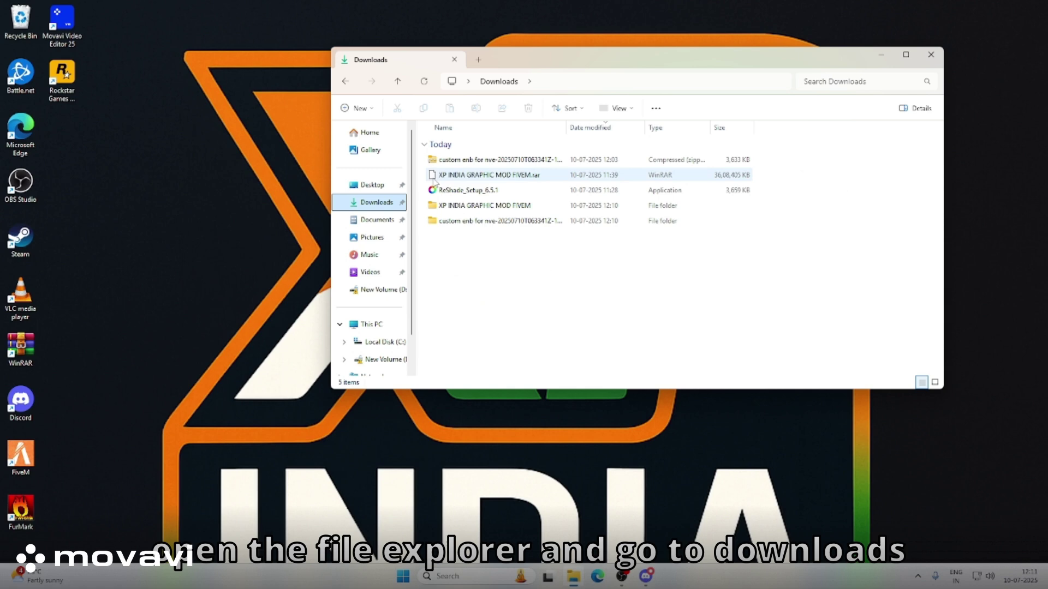
{"action": "left_click", "coordinate": [466, 163]}
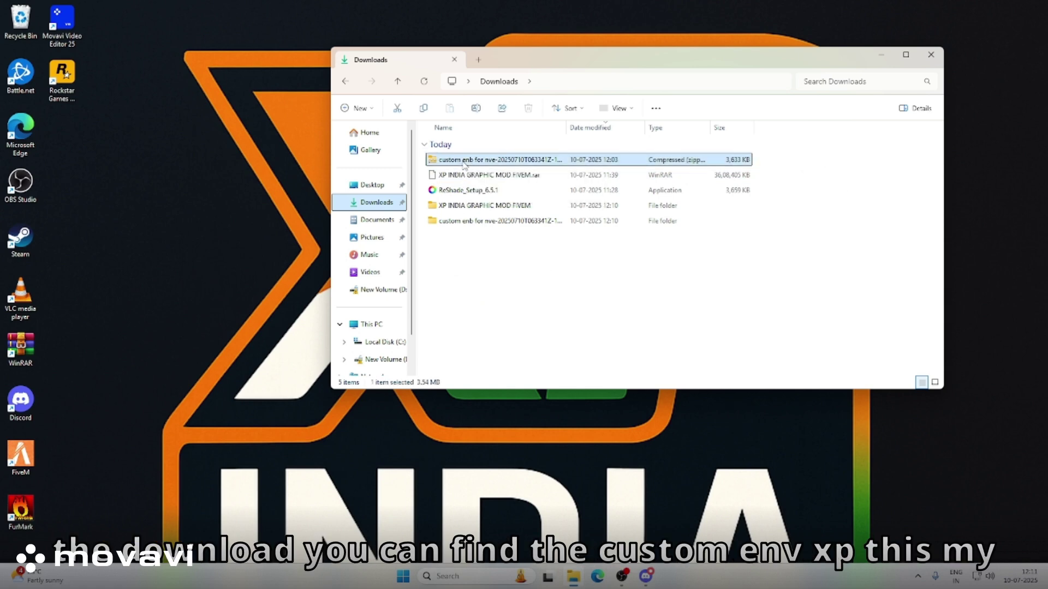
{"action": "left_click", "coordinate": [465, 179]}
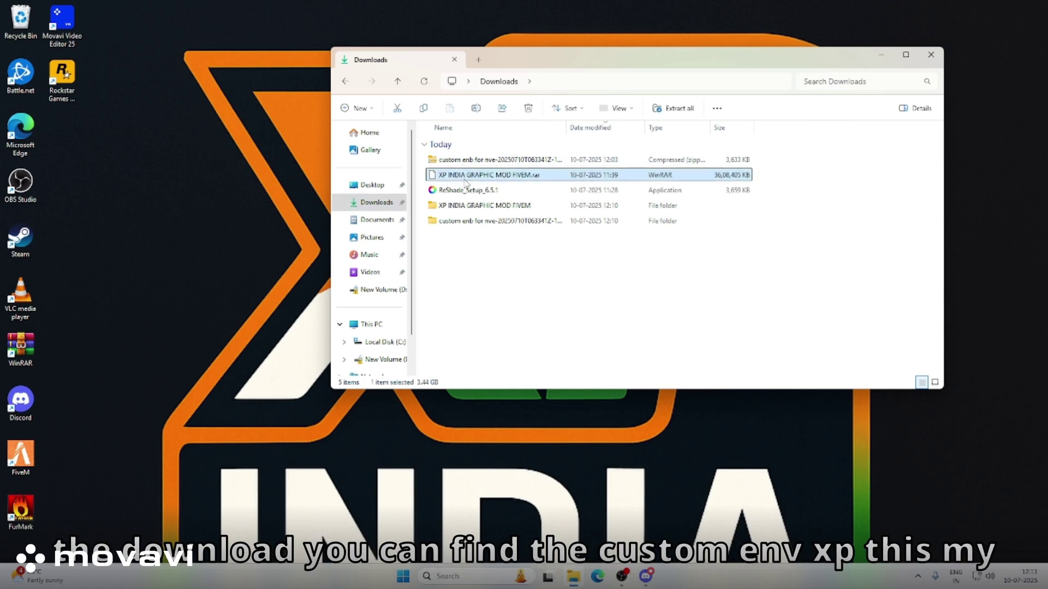
{"action": "left_click", "coordinate": [487, 190]}
Extract the custom enb zip with WinRAR into the folder "custom enb for nve-20250710T063341Z-1-001".
{"action": "left_click", "coordinate": [474, 163]}
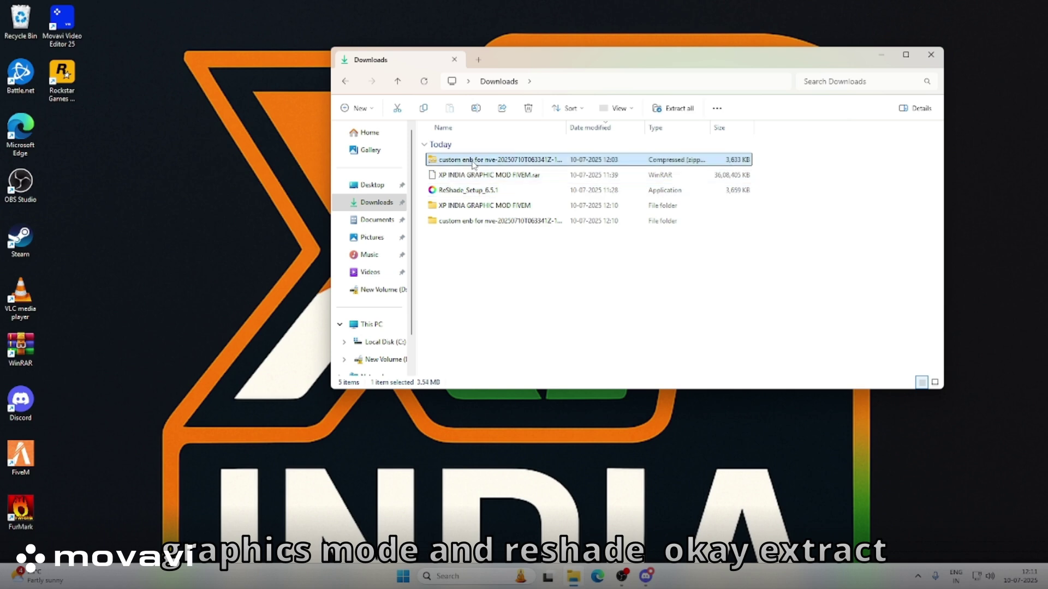
{"action": "right_click", "coordinate": [474, 165]}
{"action": "mouse_move", "coordinate": [595, 419]}
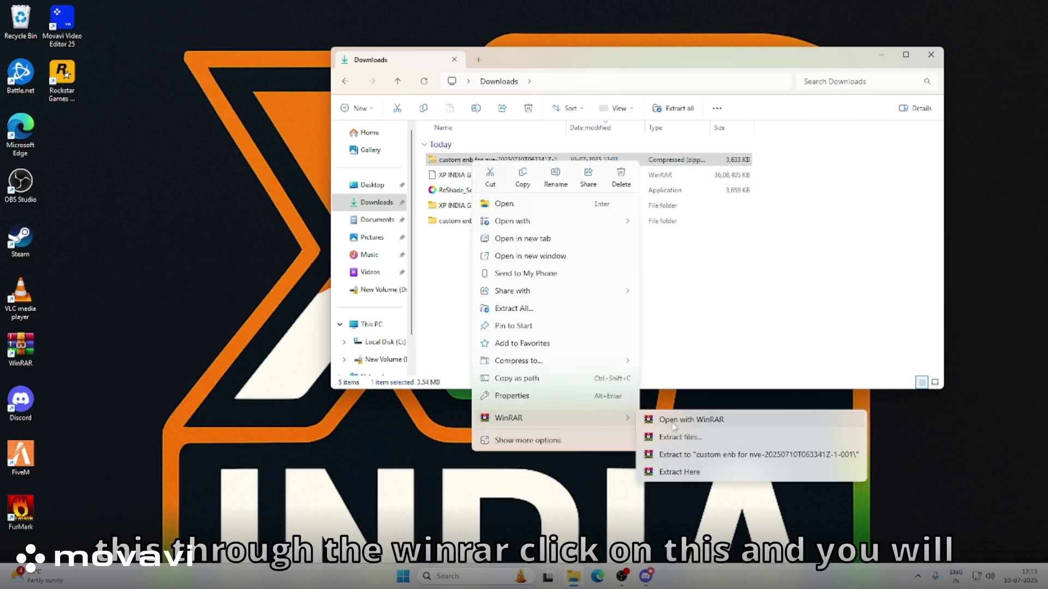
{"action": "left_click", "coordinate": [706, 455]}
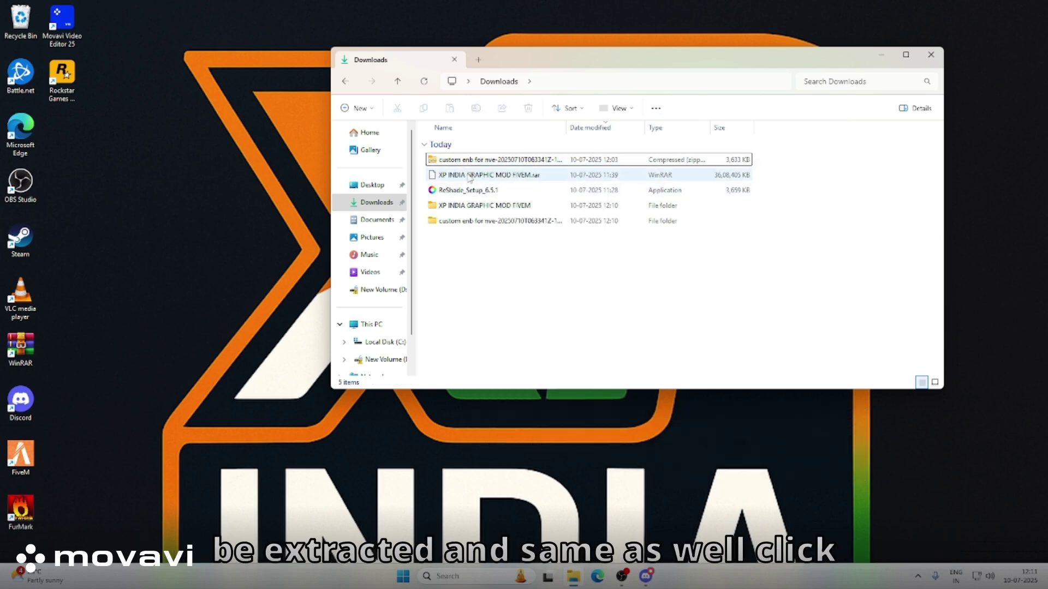
Extract XP INDIA GRAPHIC MOD FIVEM.rar with WinRAR into the folder "XP INDIA GRAPHIC MOD FIVEM".
{"action": "left_click", "coordinate": [467, 175]}
{"action": "right_click", "coordinate": [469, 175]}
{"action": "mouse_move", "coordinate": [554, 359]}
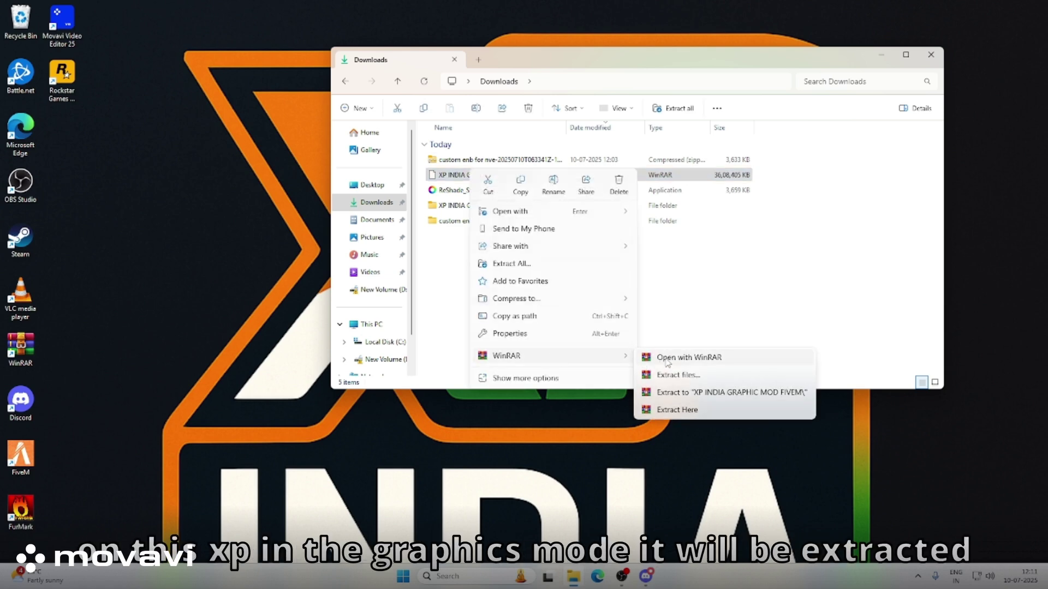
{"action": "left_click", "coordinate": [690, 394]}
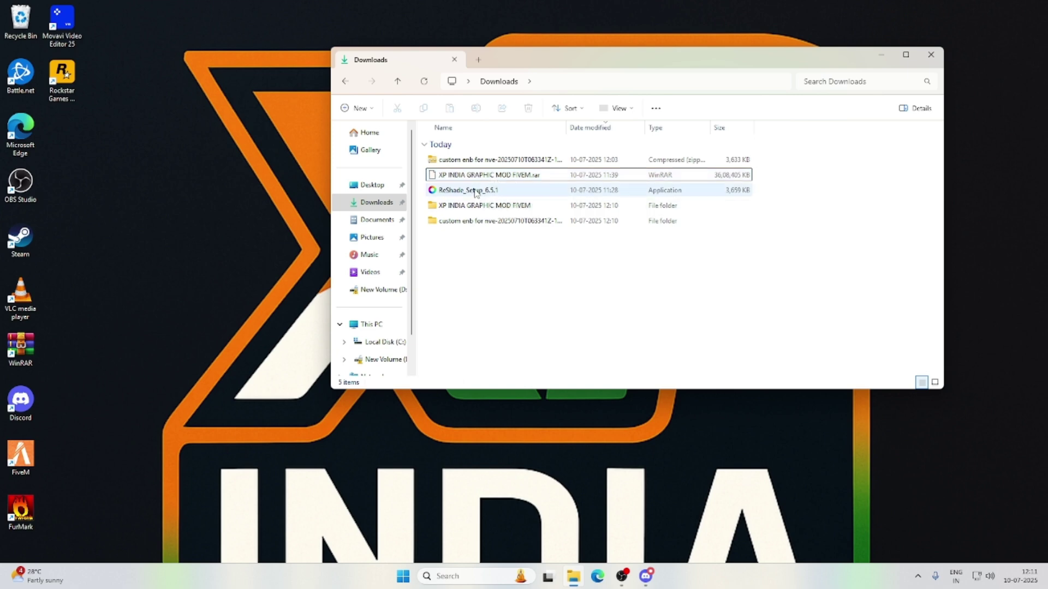
Run ReShade_Setup_6.5.1 and choose GTA5 from D:\SteamLibrary\steamapps\common\Grand Theft Auto V as the target application.
{"action": "double_click", "coordinate": [476, 191]}
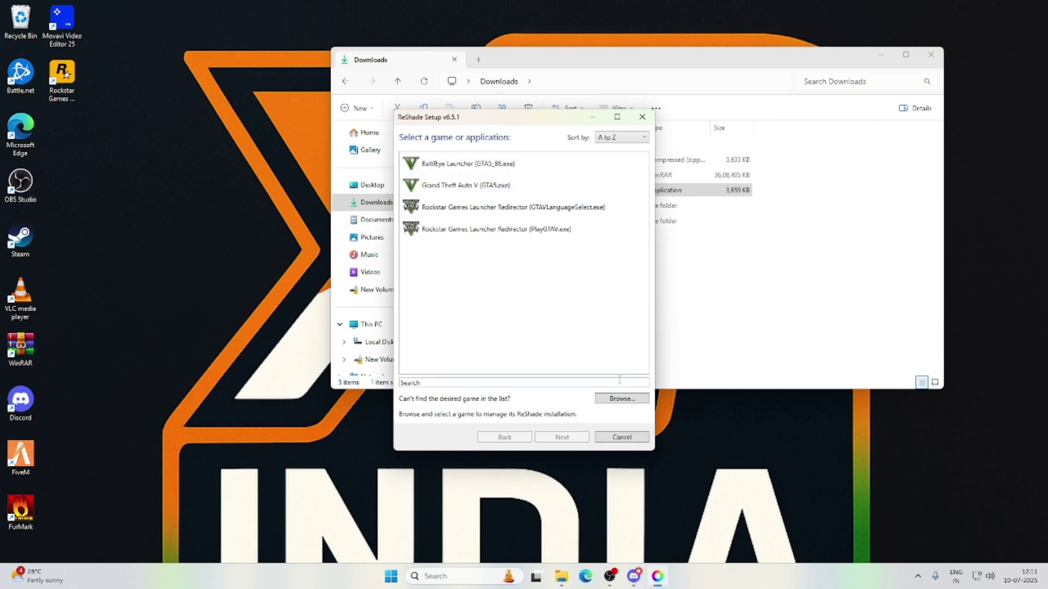
{"action": "left_click", "coordinate": [621, 399]}
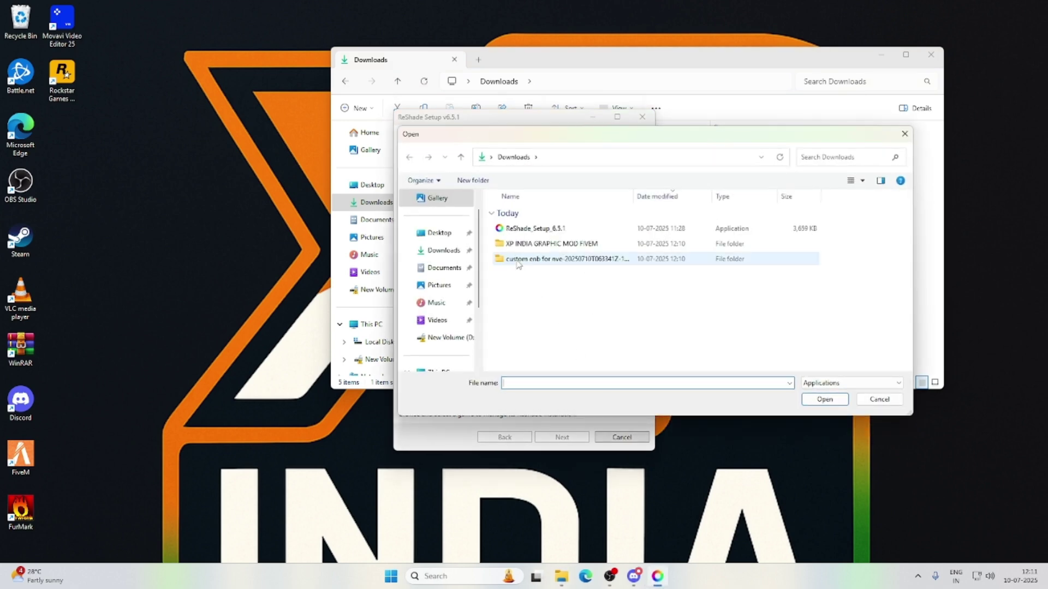
{"action": "left_click", "coordinate": [453, 324]}
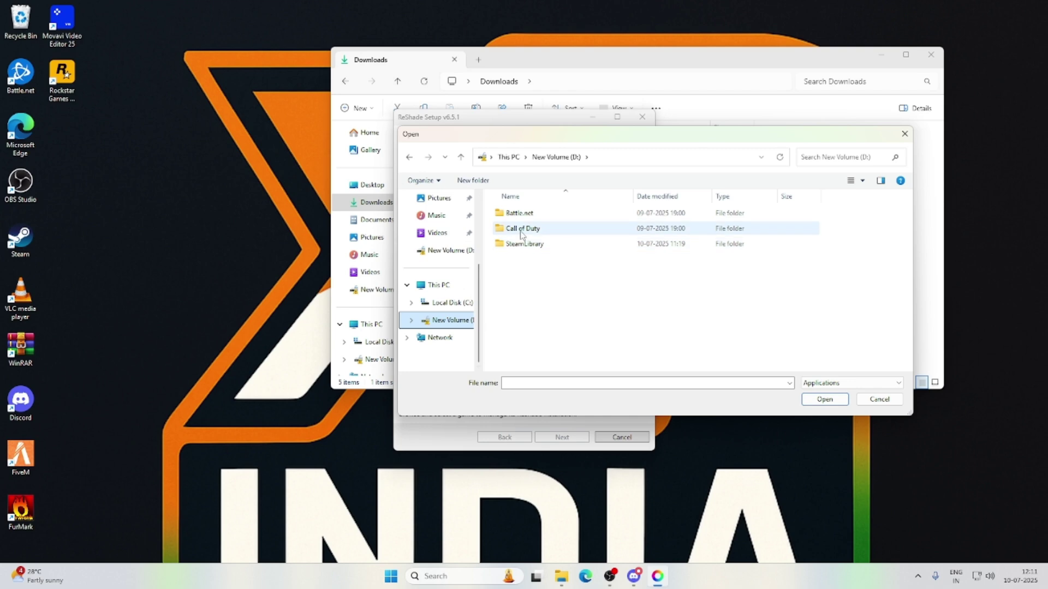
{"action": "double_click", "coordinate": [512, 246]}
{"action": "left_click", "coordinate": [523, 216]}
{"action": "double_click", "coordinate": [523, 214]}
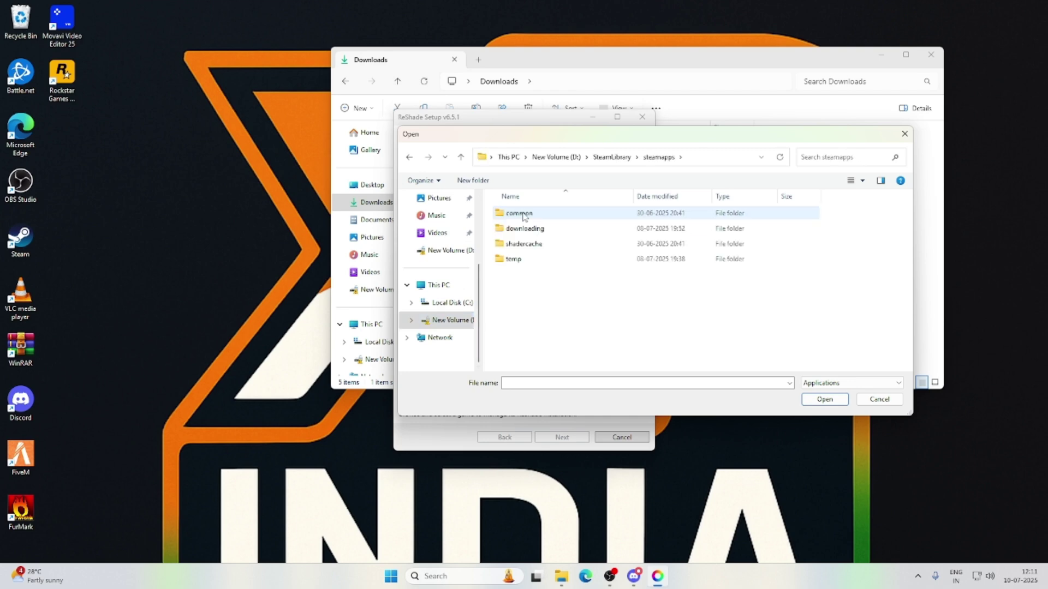
{"action": "double_click", "coordinate": [524, 215]}
{"action": "double_click", "coordinate": [524, 215]}
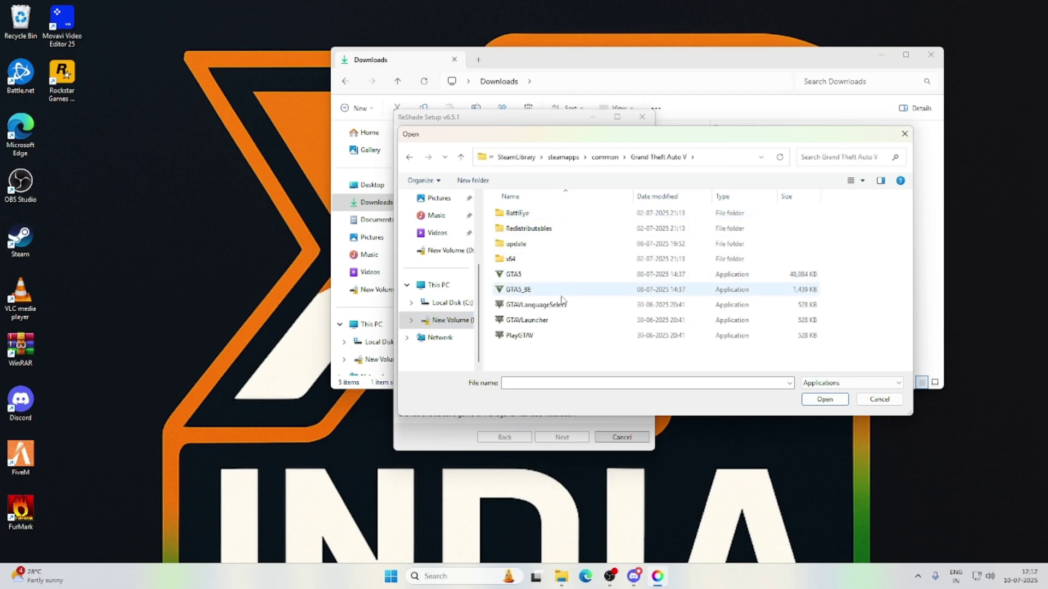
{"action": "left_click", "coordinate": [546, 279]}
{"action": "left_click", "coordinate": [838, 404]}
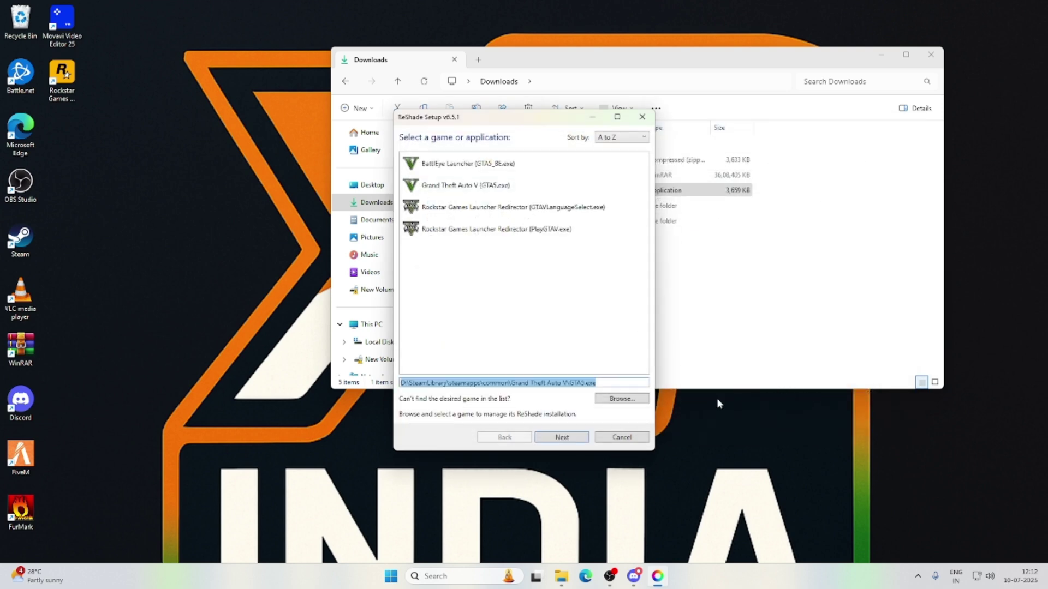
Proceed through the ReShade setup for GTA5.exe and start installing all the checked effect packages.
{"action": "left_click", "coordinate": [576, 439]}
{"action": "left_click", "coordinate": [562, 435]}
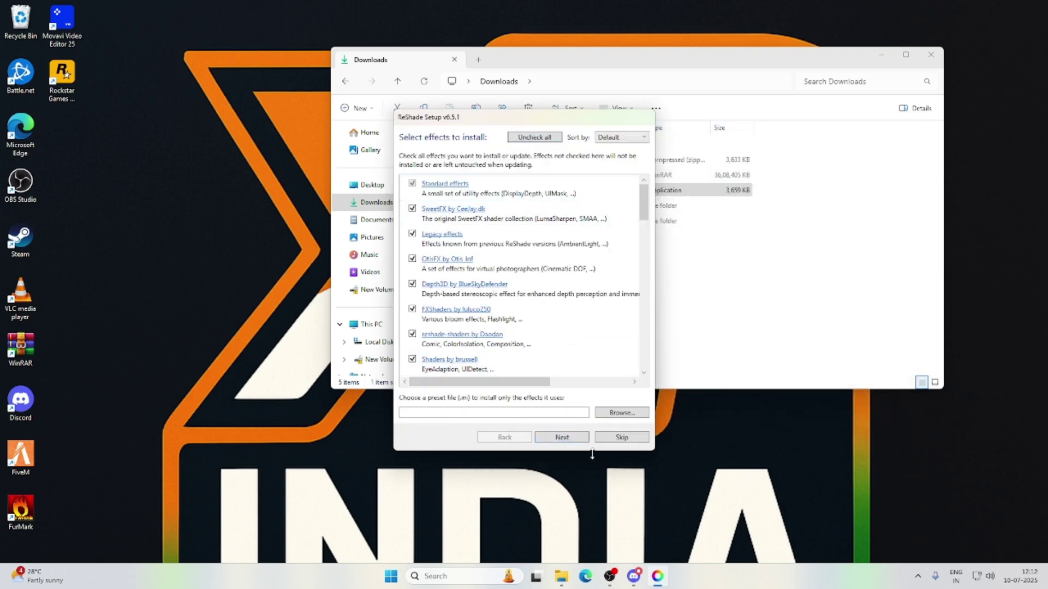
{"action": "left_click", "coordinate": [568, 440]}
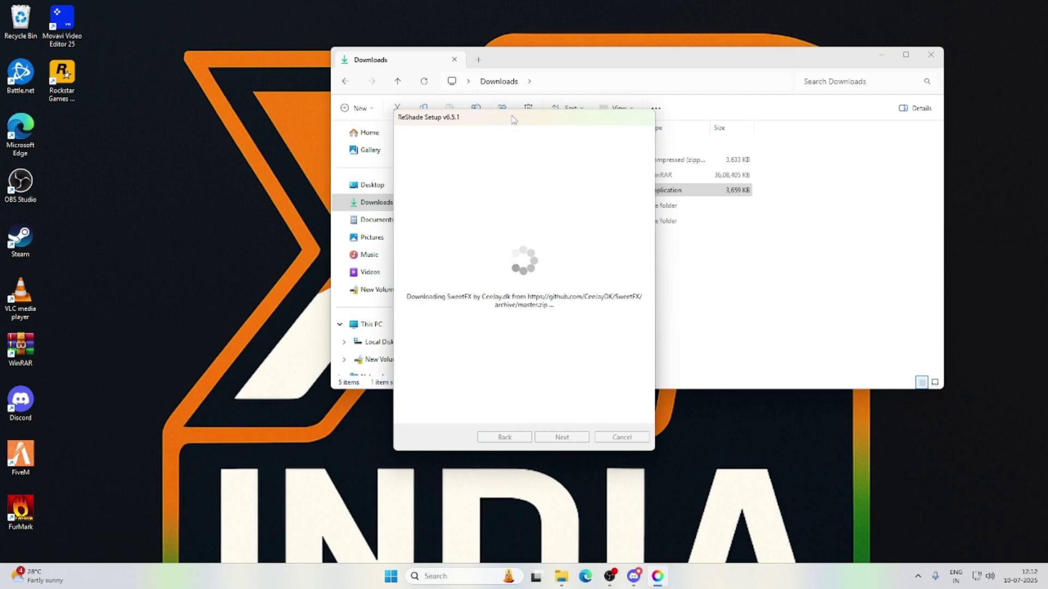
{"action": "left_click_drag", "start_coordinate": [515, 121], "coordinate": [207, 112]}
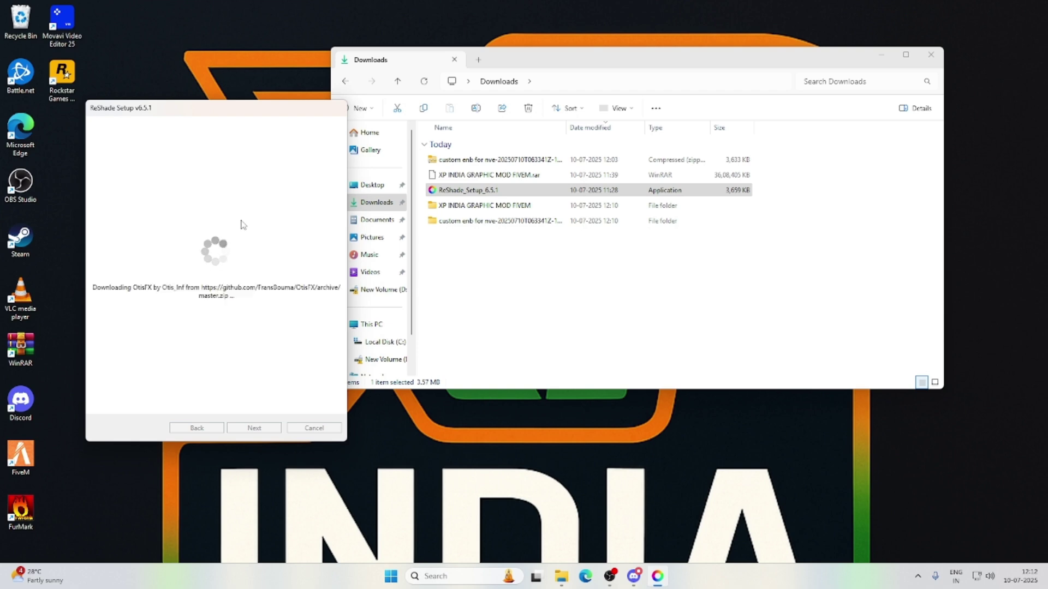
{"action": "left_click_drag", "start_coordinate": [209, 115], "coordinate": [233, 67]}
{"action": "right_click", "coordinate": [215, 27]}
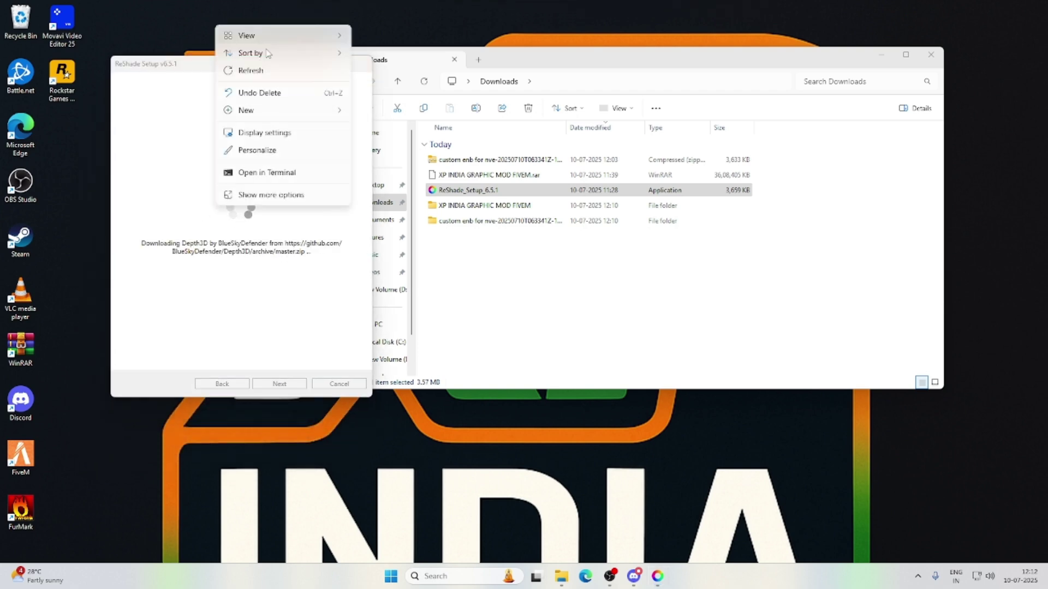
{"action": "left_click", "coordinate": [273, 72]}
{"action": "right_click", "coordinate": [241, 19]}
{"action": "left_click", "coordinate": [283, 65]}
{"action": "right_click", "coordinate": [247, 23]}
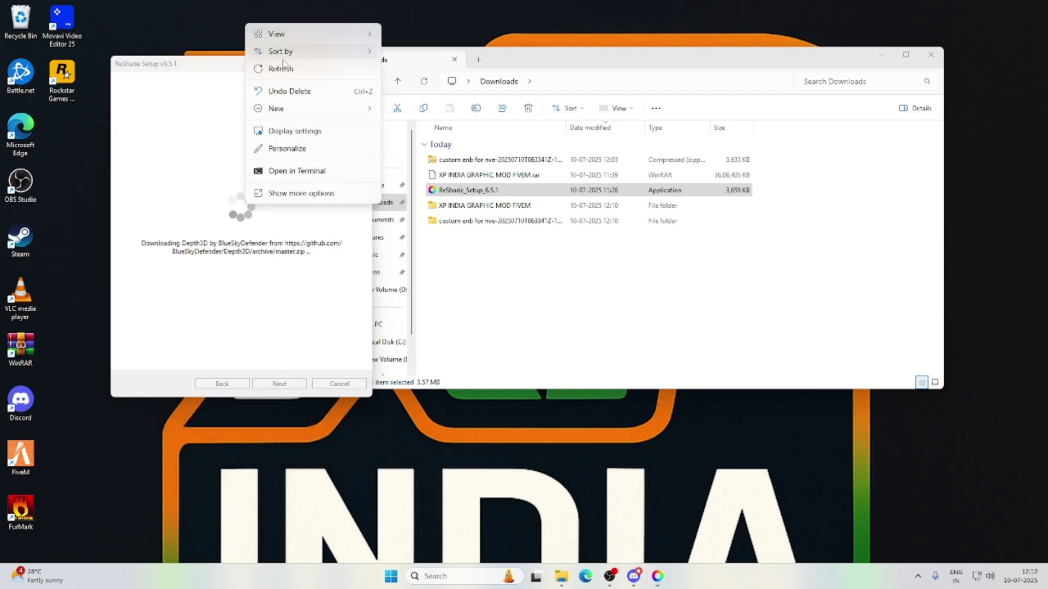
{"action": "left_click", "coordinate": [285, 66]}
{"action": "right_click", "coordinate": [248, 21]}
{"action": "left_click", "coordinate": [284, 66]}
{"action": "right_click", "coordinate": [248, 25]}
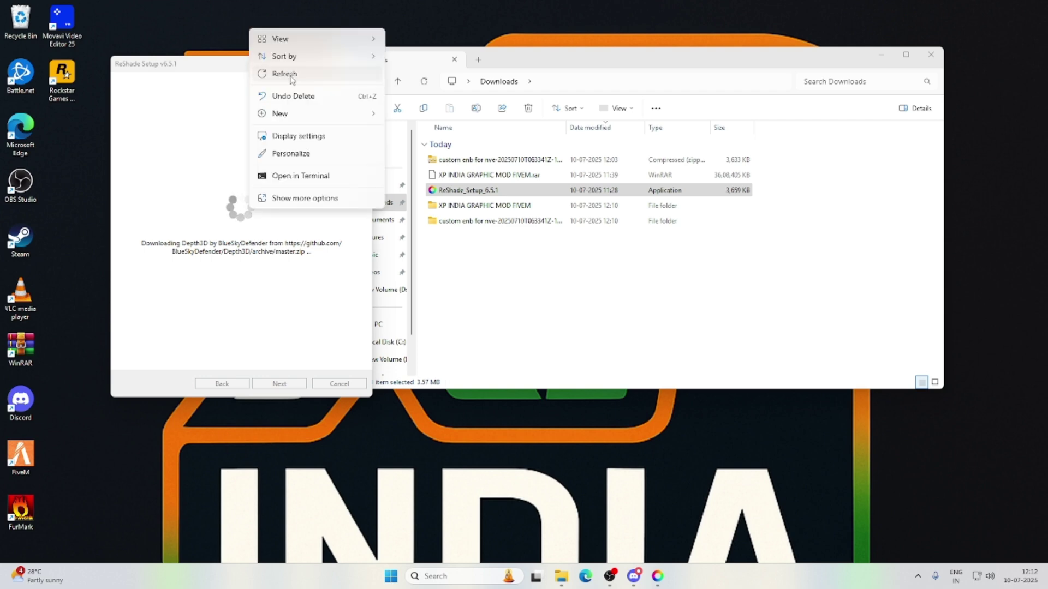
{"action": "left_click", "coordinate": [284, 65]}
Empty the Recycle Bin and confirm the permanent deletion.
{"action": "right_click", "coordinate": [30, 22]}
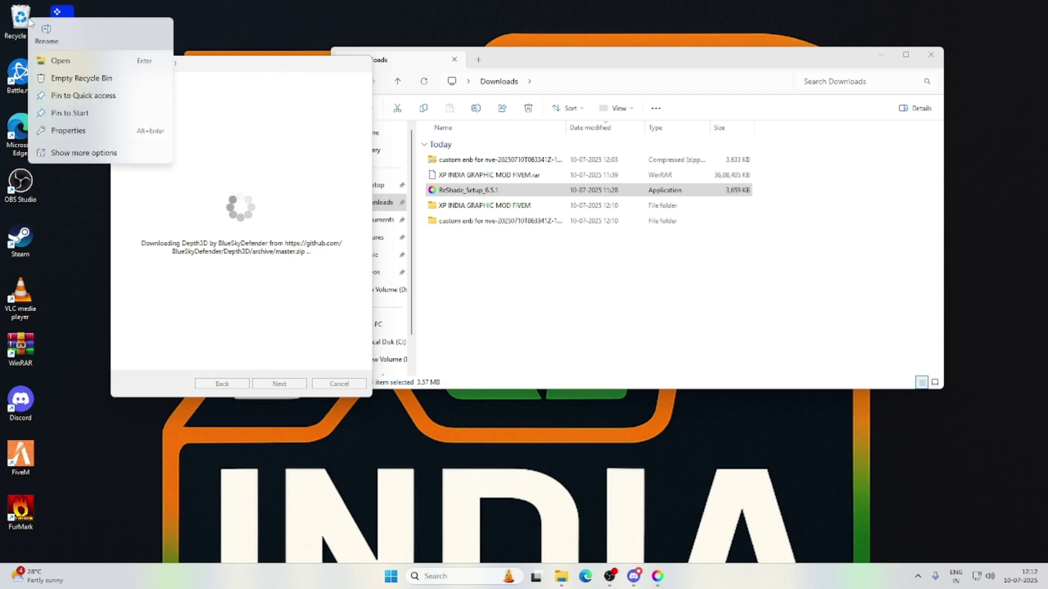
{"action": "left_click", "coordinate": [71, 78]}
{"action": "left_click", "coordinate": [567, 315]}
{"action": "right_click", "coordinate": [291, 5]}
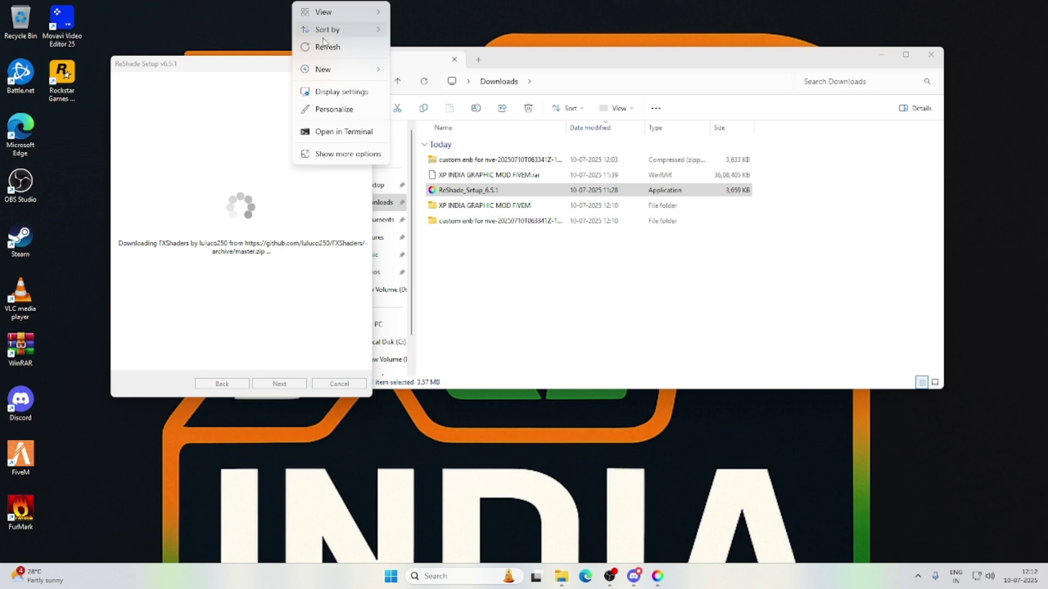
{"action": "left_click", "coordinate": [329, 45]}
{"action": "mouse_move", "coordinate": [260, 68]}
{"action": "left_mouse_down"}
{"action": "mouse_move", "coordinate": [279, 44]}
{"action": "mouse_move", "coordinate": [258, 41]}
{"action": "mouse_move", "coordinate": [251, 54]}
{"action": "left_mouse_up"}
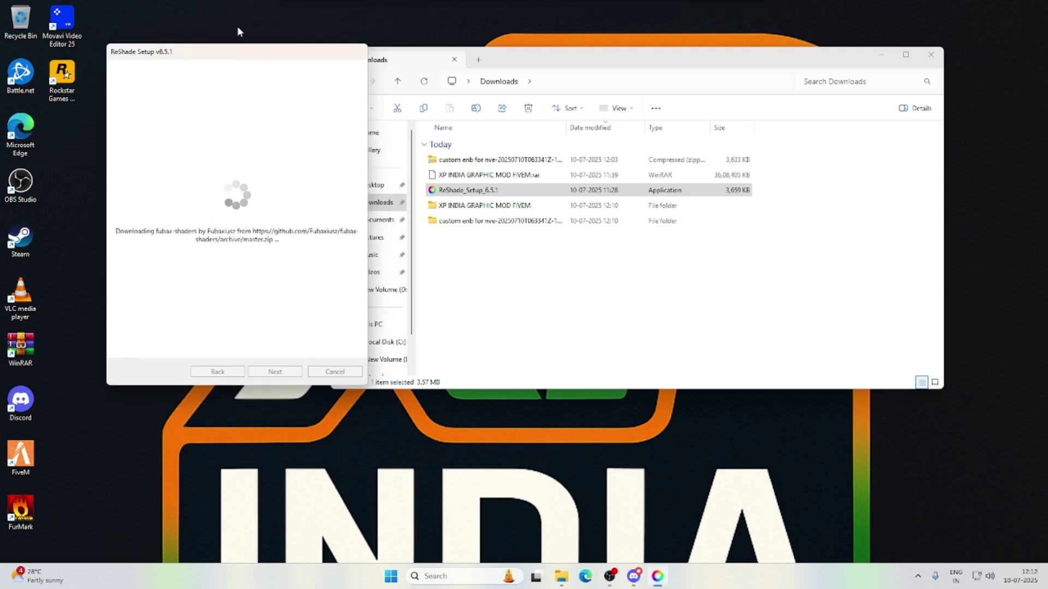
{"action": "right_click", "coordinate": [233, 18]}
{"action": "left_click", "coordinate": [271, 64]}
{"action": "right_click", "coordinate": [240, 3]}
{"action": "left_click", "coordinate": [281, 54]}
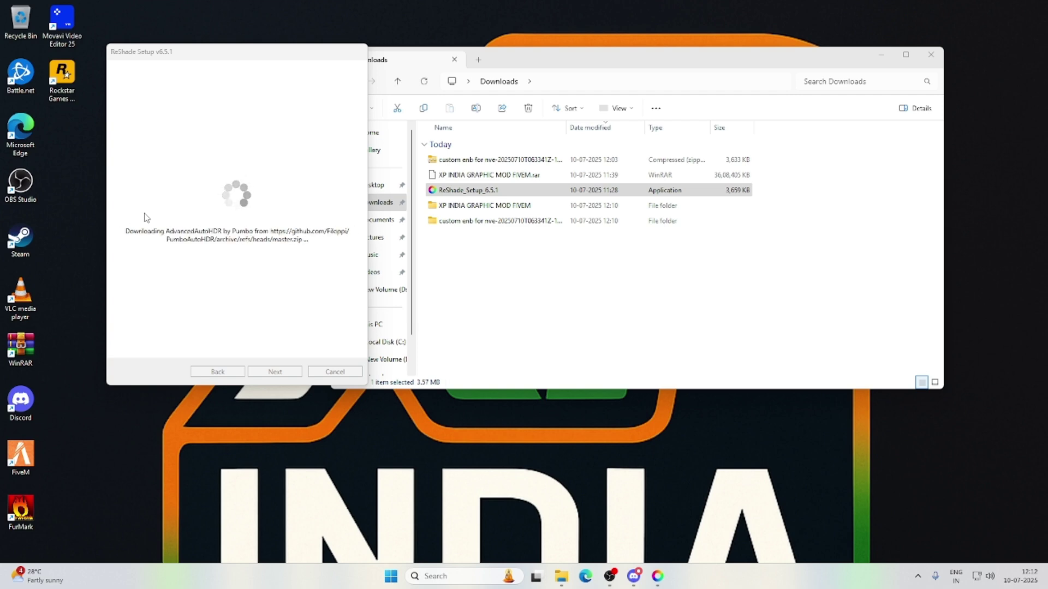
{"action": "right_click", "coordinate": [80, 218]}
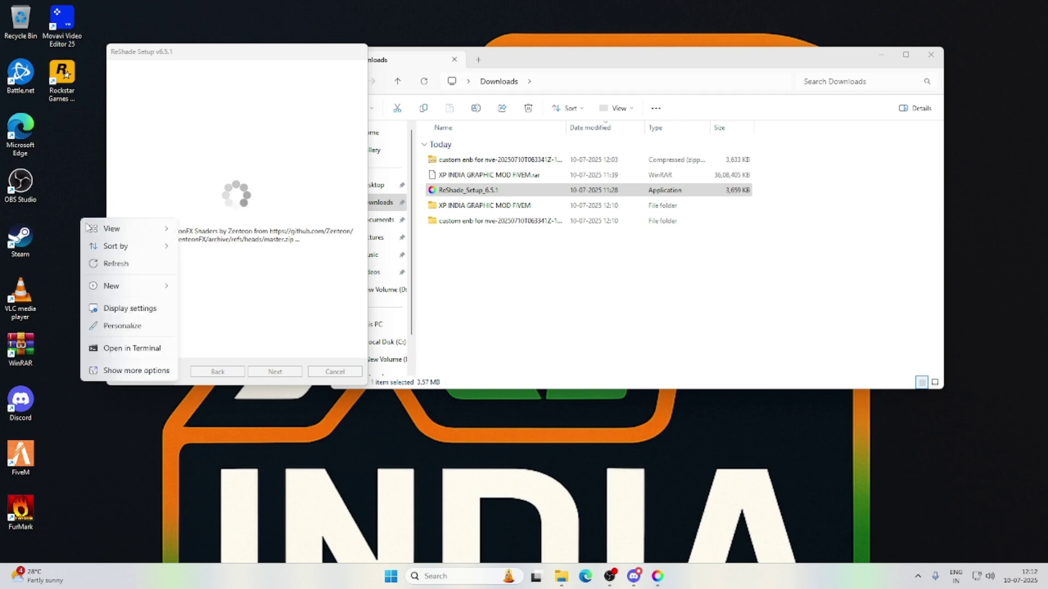
{"action": "left_click", "coordinate": [107, 264]}
{"action": "right_click", "coordinate": [73, 208]}
{"action": "left_click", "coordinate": [84, 209]}
{"action": "right_click", "coordinate": [83, 209]}
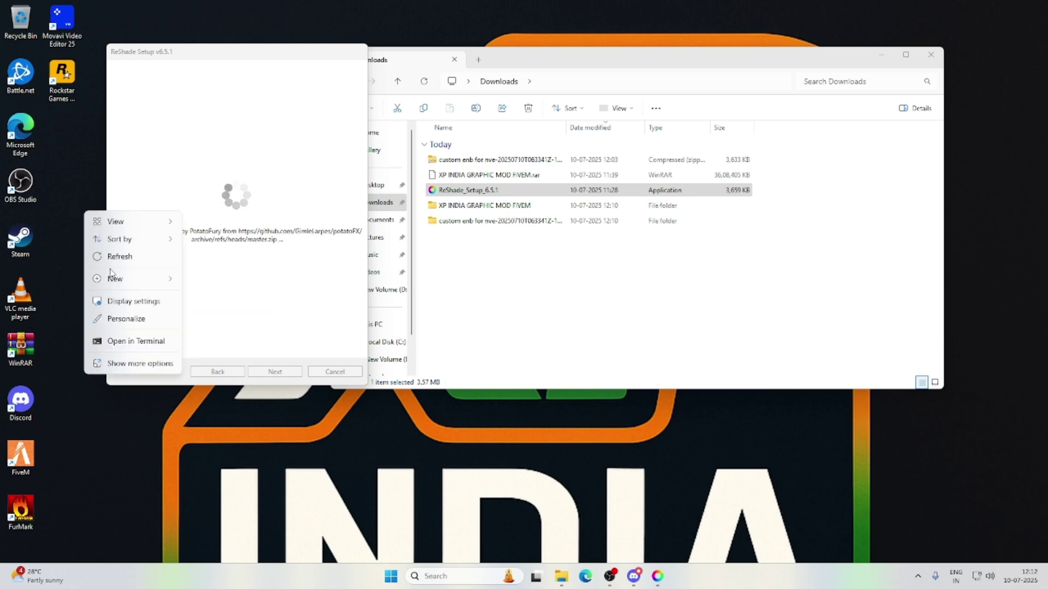
{"action": "left_click", "coordinate": [108, 259]}
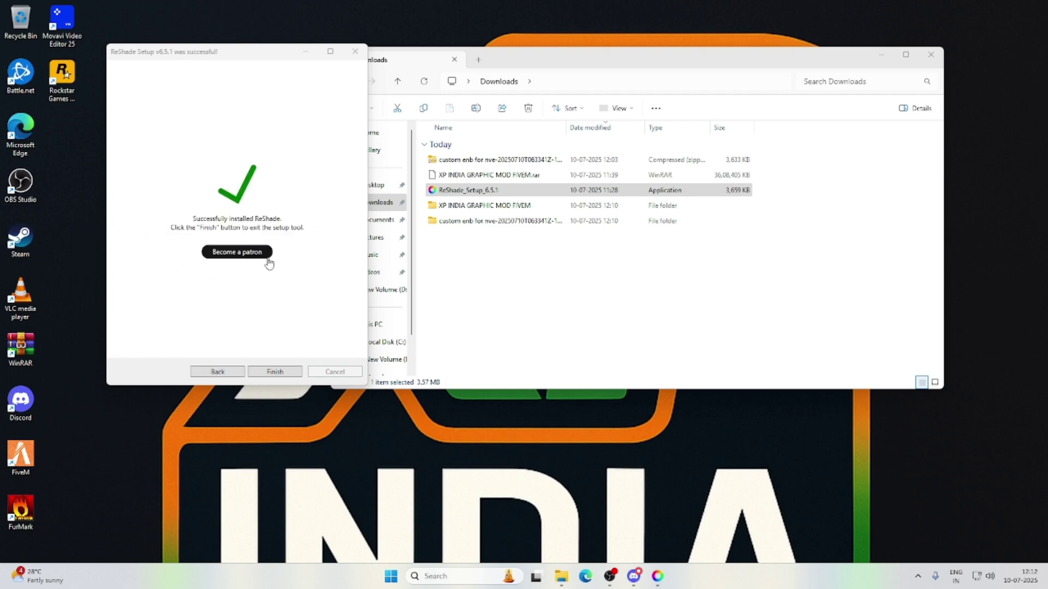
Finish the ReShade installation and exit the setup tool.
{"action": "left_click_drag", "start_coordinate": [202, 61], "coordinate": [384, 96]}
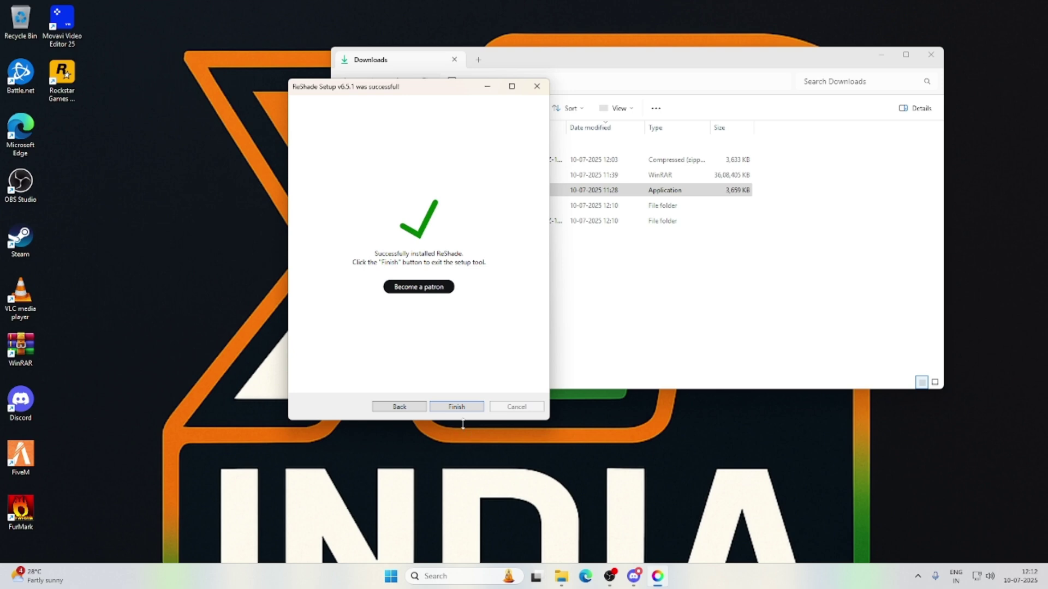
{"action": "left_click", "coordinate": [458, 407]}
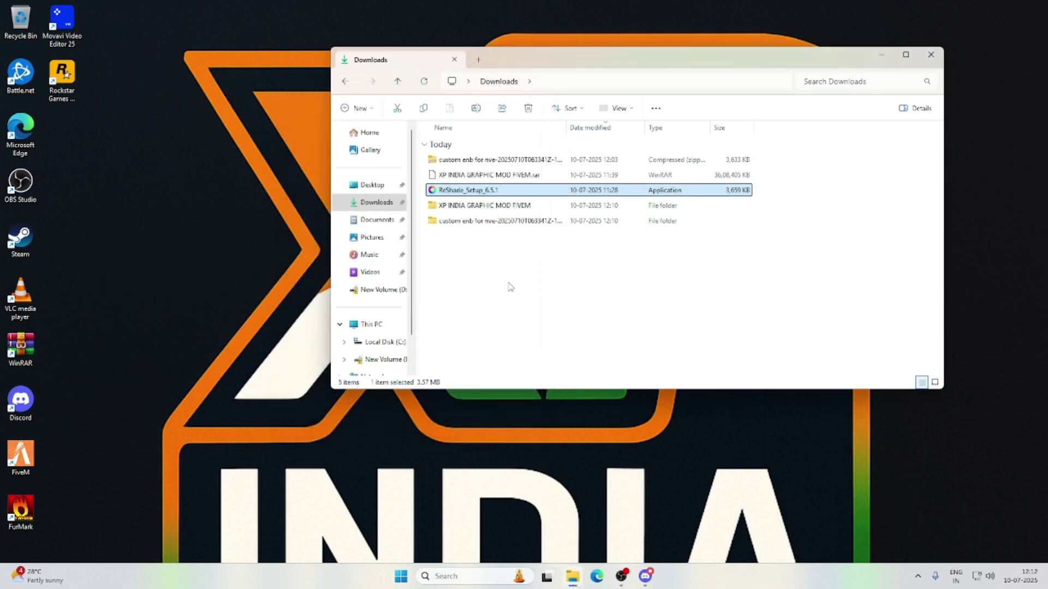
Open the MY MOD GTA folder inside the extracted XP INDIA GRAPHIC MOD FIVEM folder.
{"action": "left_click", "coordinate": [483, 211]}
{"action": "double_click", "coordinate": [483, 210]}
{"action": "left_click", "coordinate": [461, 161]}
{"action": "double_click", "coordinate": [460, 160]}
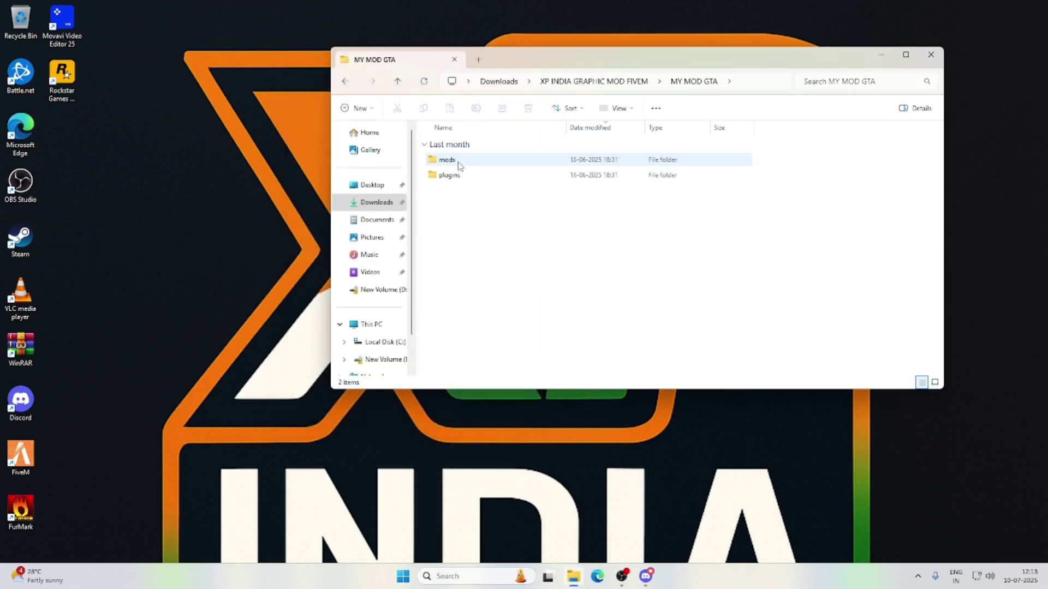
Copy both the mods and plugins folders from MY MOD GTA to the clipboard.
{"action": "left_click", "coordinate": [459, 162]}
{"action": "right_click", "coordinate": [459, 163]}
{"action": "left_click", "coordinate": [440, 210]}
{"action": "left_click_drag", "start_coordinate": [445, 210], "coordinate": [428, 161]}
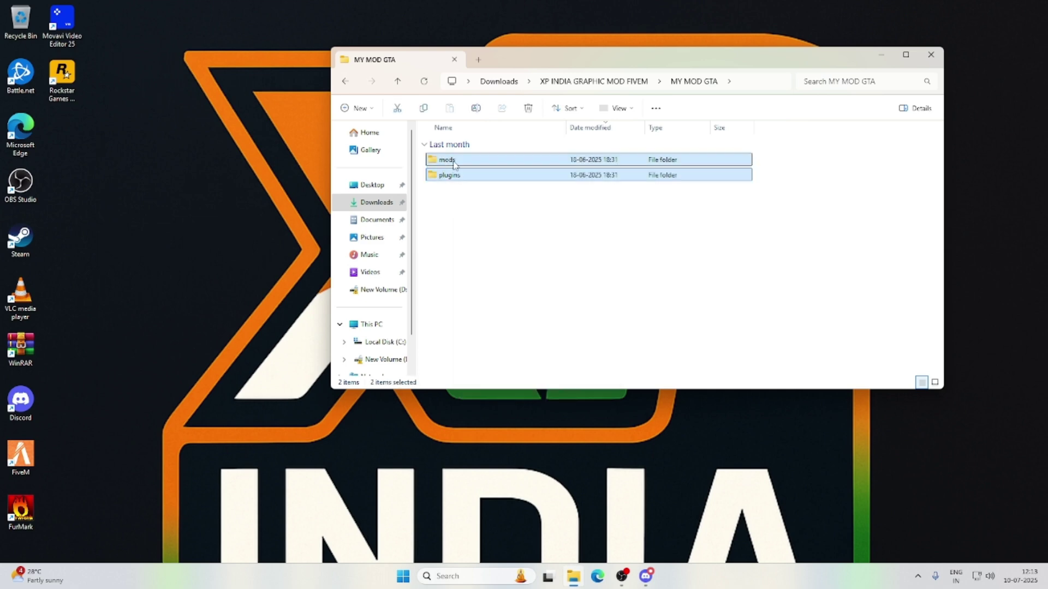
{"action": "right_click", "coordinate": [457, 163]}
{"action": "left_click", "coordinate": [503, 188]}
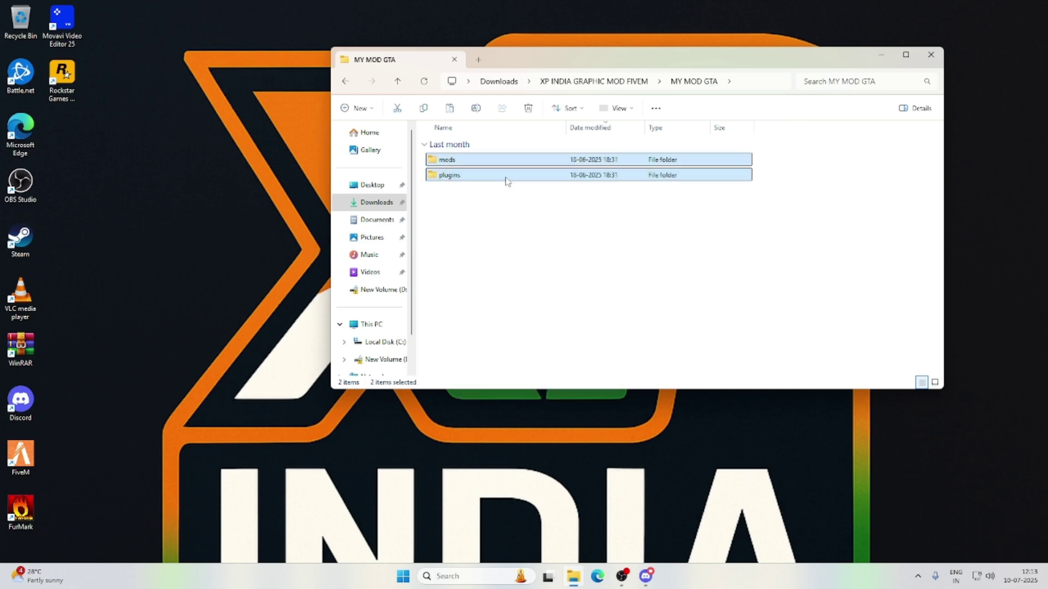
Open the FiveM shortcut's file location and go into the FiveM Application Data folder.
{"action": "right_click", "coordinate": [22, 451]}
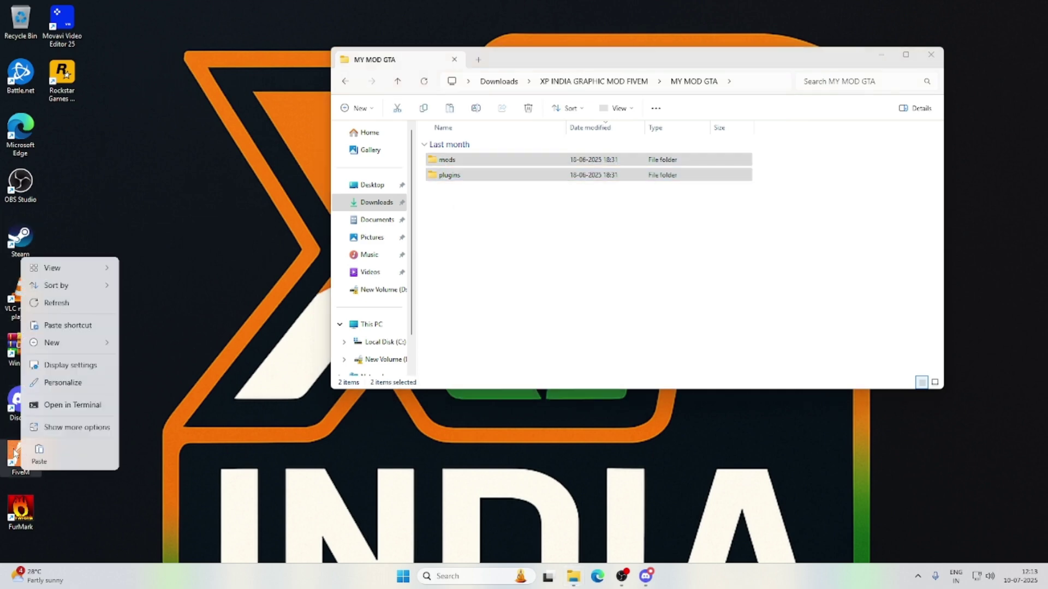
{"action": "right_click", "coordinate": [21, 453]}
{"action": "left_click", "coordinate": [74, 290]}
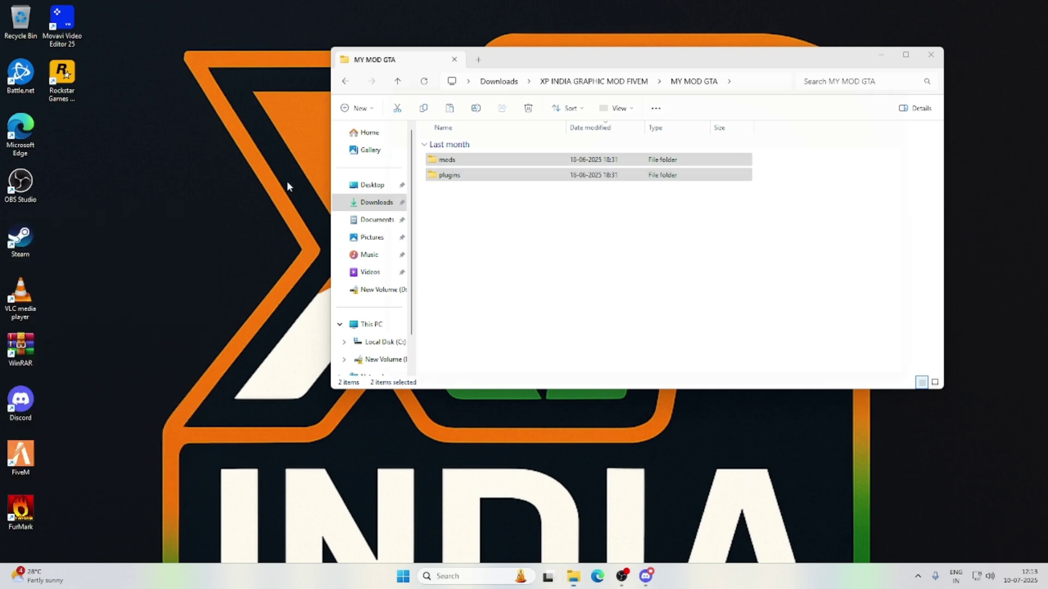
{"action": "double_click", "coordinate": [469, 159]}
{"action": "left_click", "coordinate": [472, 251]}
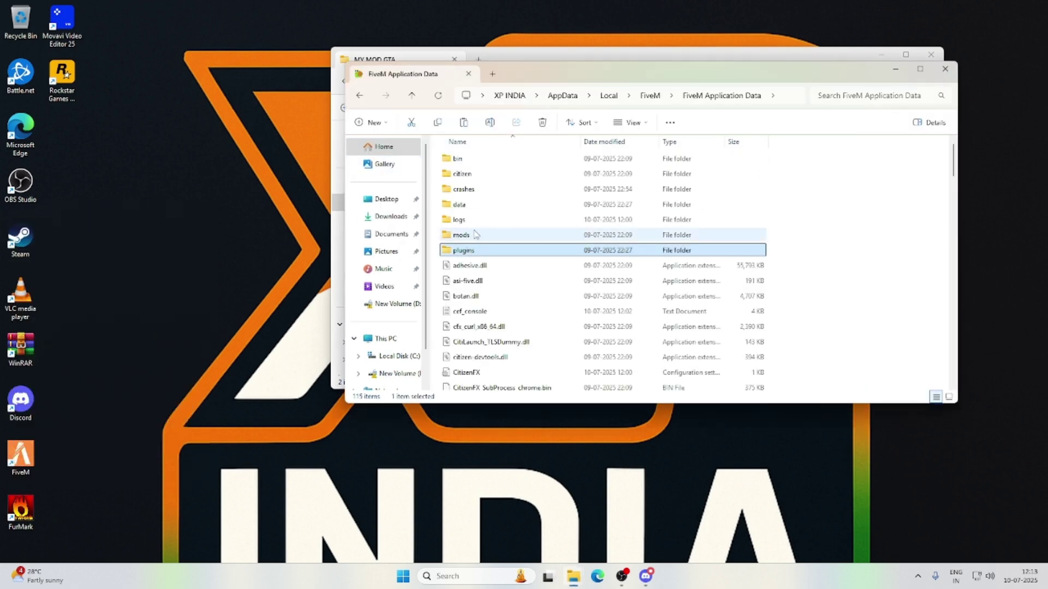
Paste the copied mods and plugins folders into FiveM Application Data and close that folder's window.
{"action": "left_click", "coordinate": [839, 217]}
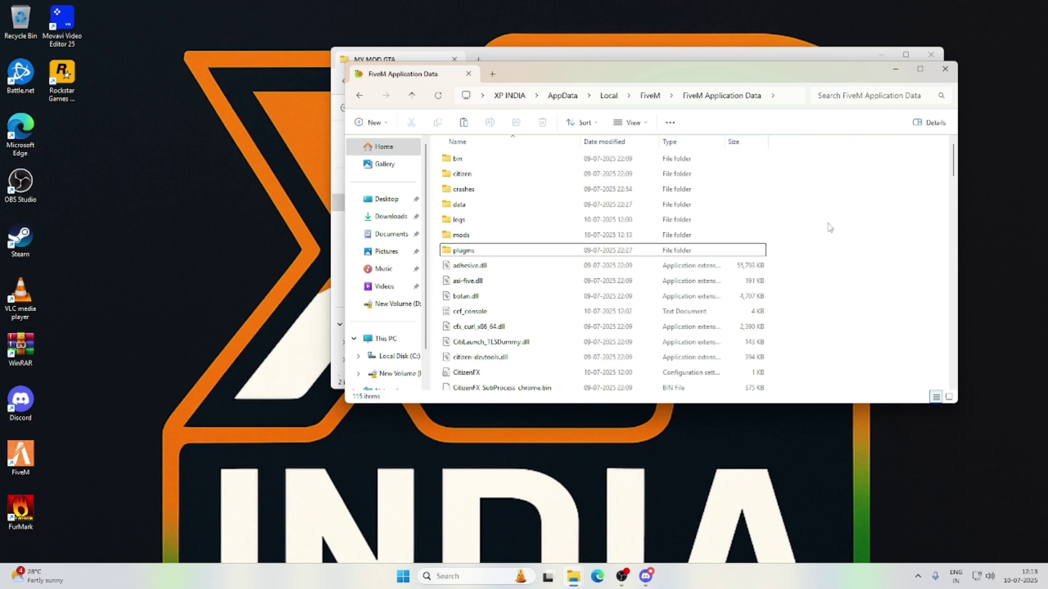
{"action": "key", "text": "ctrl+v"}
{"action": "left_click", "coordinate": [177, 210]}
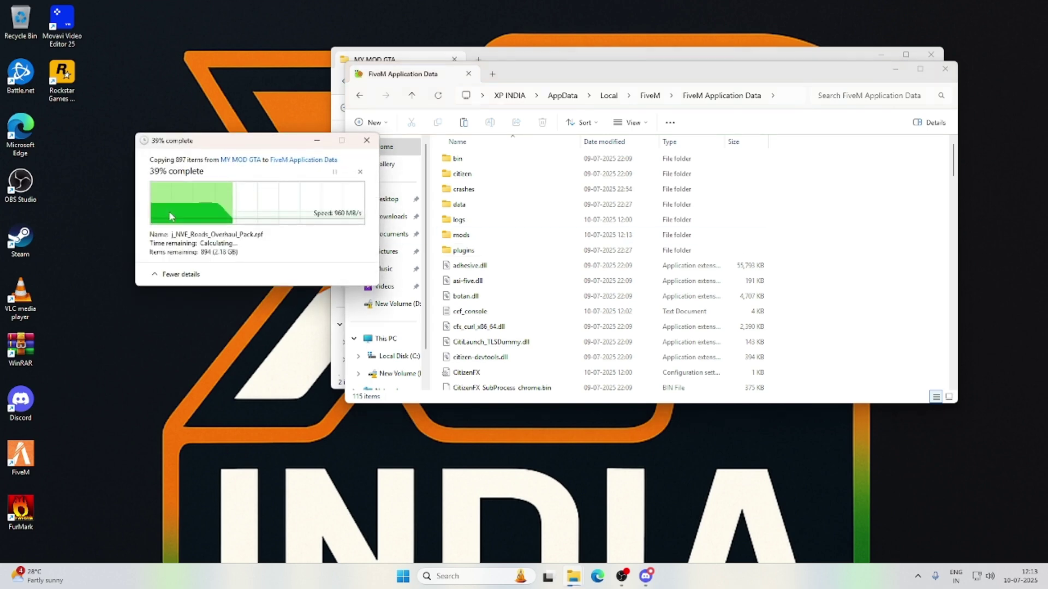
{"action": "left_click", "coordinate": [945, 69]}
{"action": "left_click", "coordinate": [678, 232]}
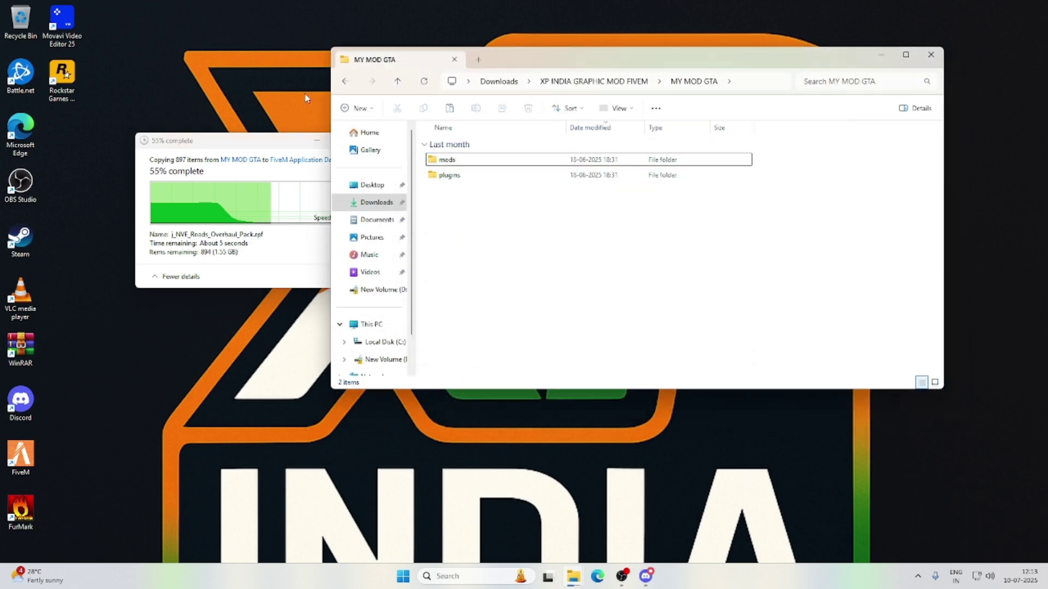
Copy all files and folders from the inner custom enb for nve folder in Downloads.
{"action": "left_click", "coordinate": [346, 81]}
{"action": "left_click", "coordinate": [346, 81]}
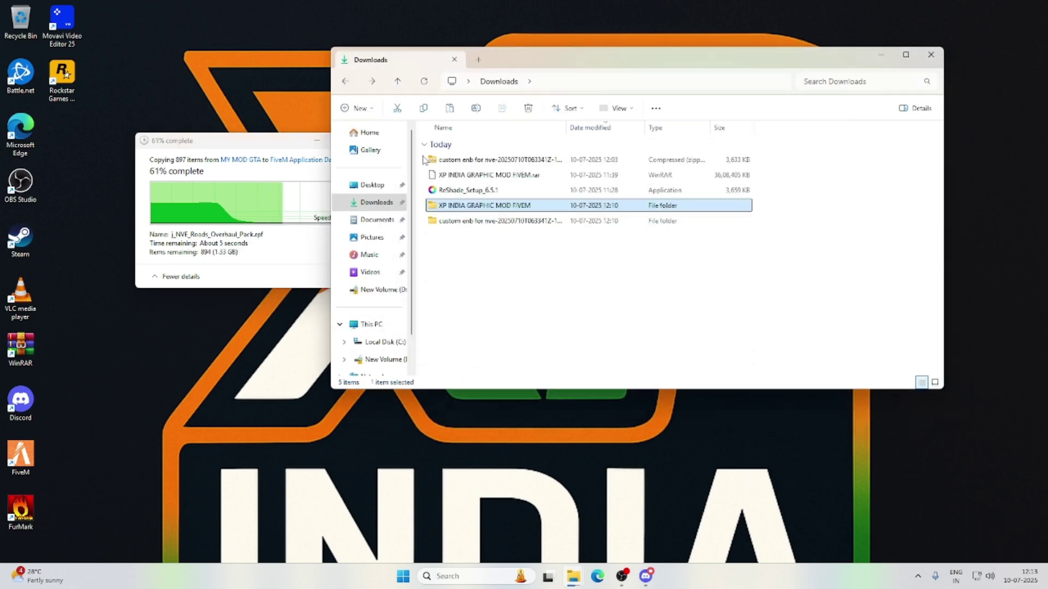
{"action": "double_click", "coordinate": [453, 221]}
{"action": "double_click", "coordinate": [449, 159]}
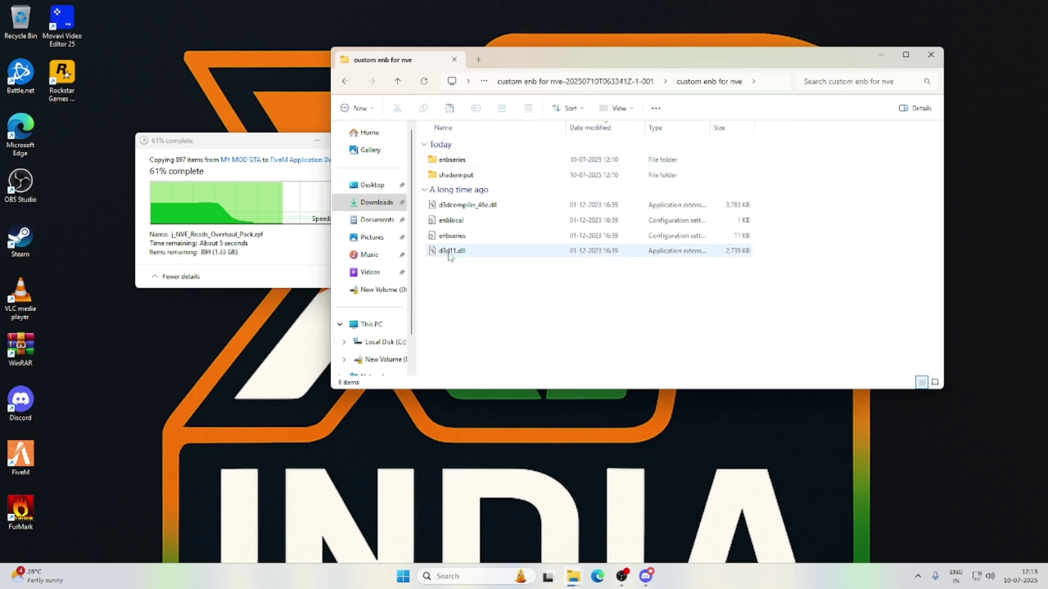
{"action": "left_click_drag", "start_coordinate": [449, 300], "coordinate": [465, 157]}
{"action": "right_click", "coordinate": [472, 177]}
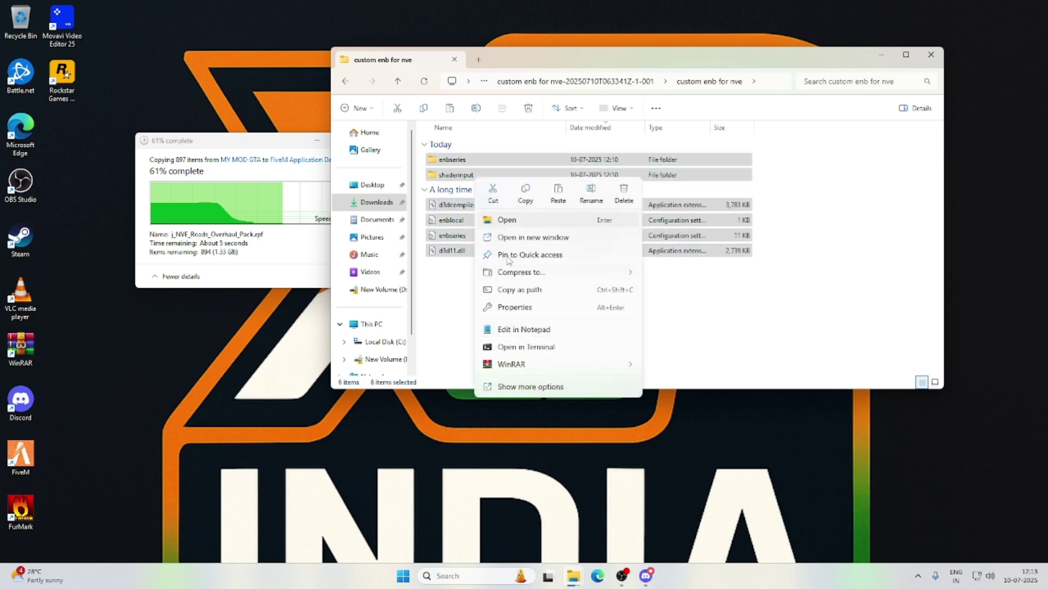
{"action": "left_click", "coordinate": [525, 193]}
Open the Grand Theft Auto V folder under SteamLibrary, steamapps, common on New Volume (D:).
{"action": "left_click", "coordinate": [385, 359]}
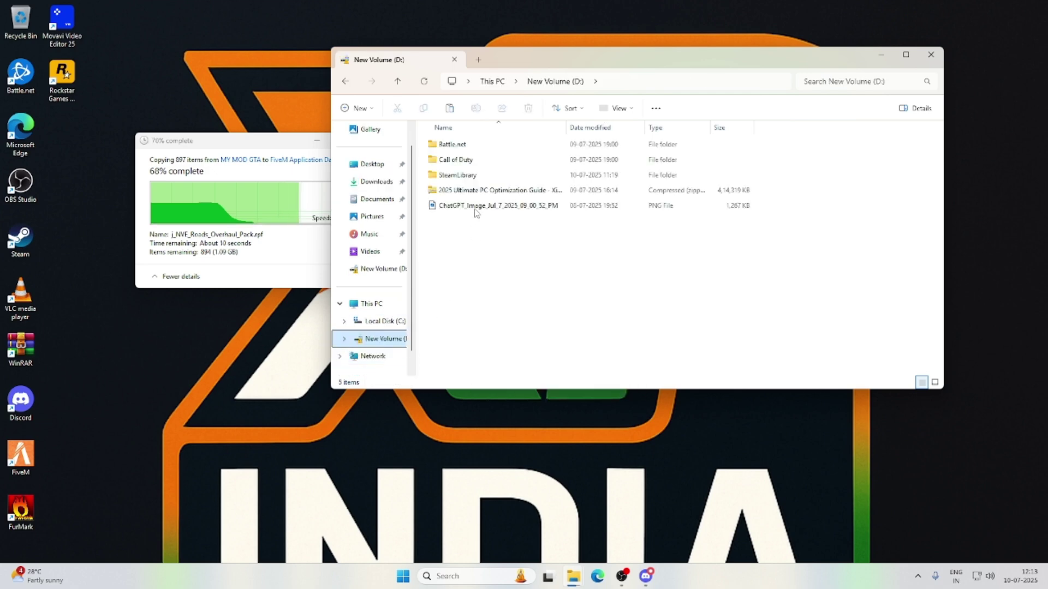
{"action": "double_click", "coordinate": [464, 175]}
{"action": "double_click", "coordinate": [460, 145]}
{"action": "left_click", "coordinate": [459, 148]}
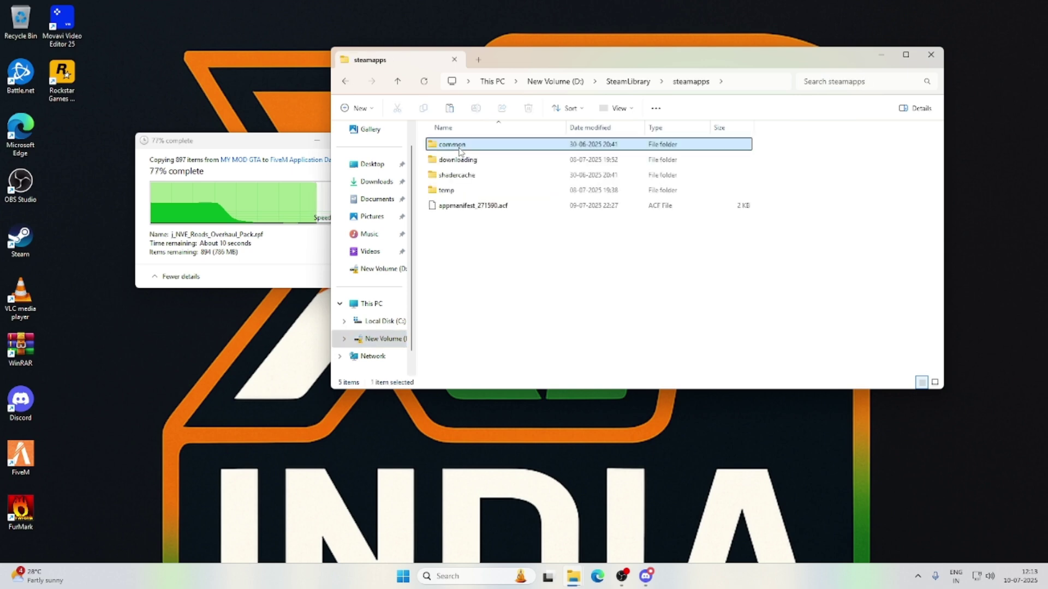
{"action": "double_click", "coordinate": [459, 145]}
{"action": "double_click", "coordinate": [453, 144]}
Paste the ENB files into the Grand Theft Auto V folder and replace the existing sculpture_revival.rpf in the FiveM copy.
{"action": "right_click", "coordinate": [850, 219]}
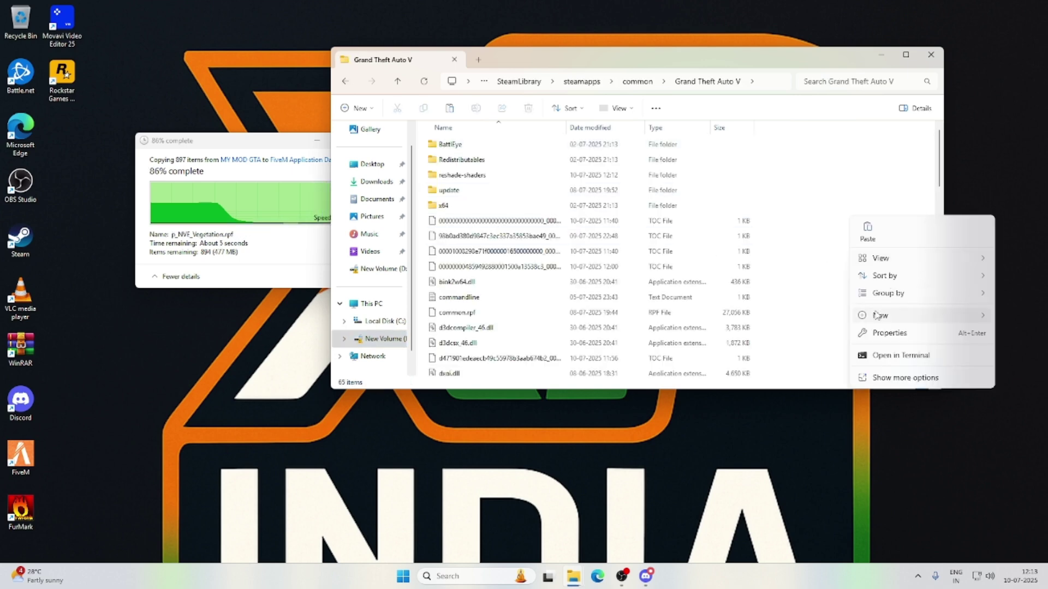
{"action": "left_click", "coordinate": [868, 232]}
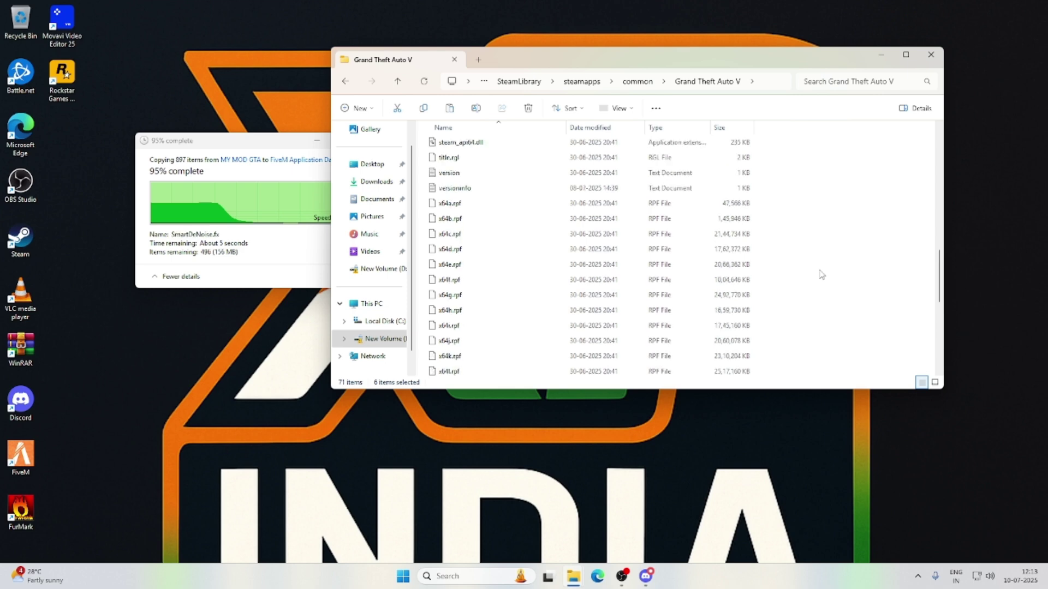
{"action": "scroll", "coordinate": [822, 275], "scroll_direction": "up", "scroll_amount": 15}
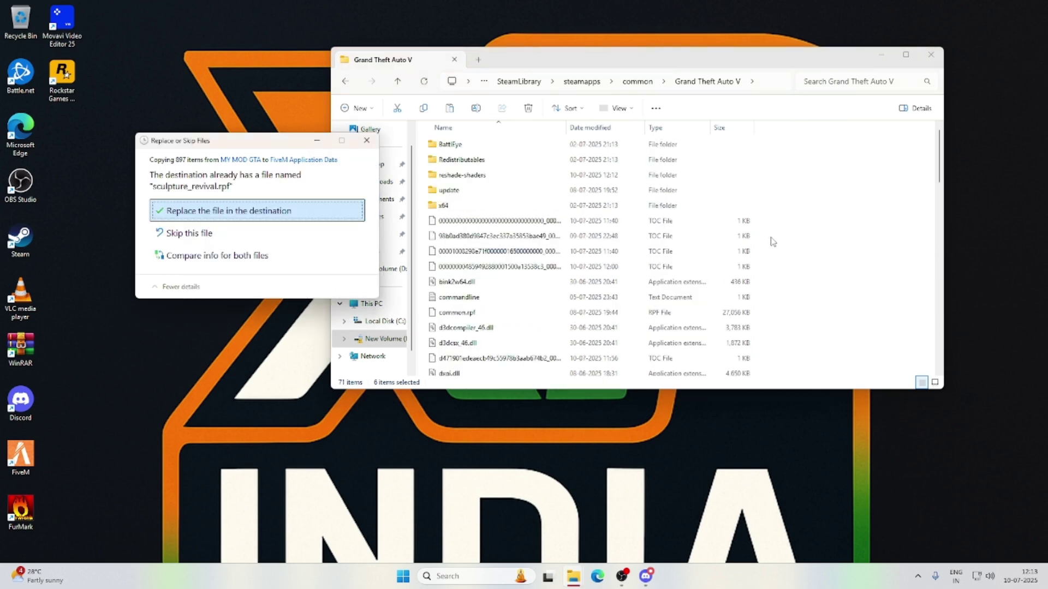
{"action": "left_click", "coordinate": [248, 212]}
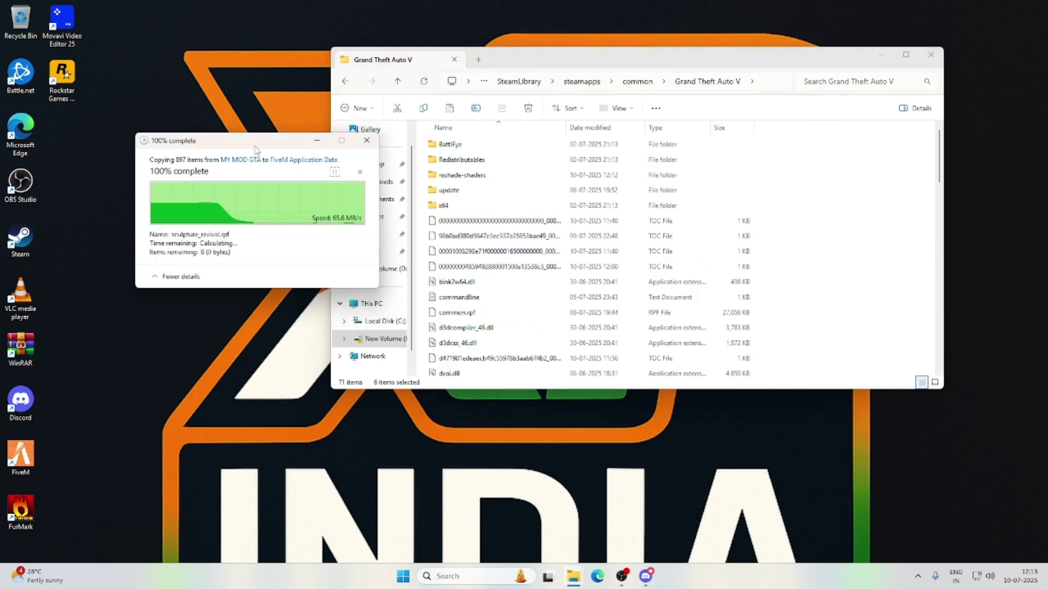
{"action": "left_click", "coordinate": [892, 62]}
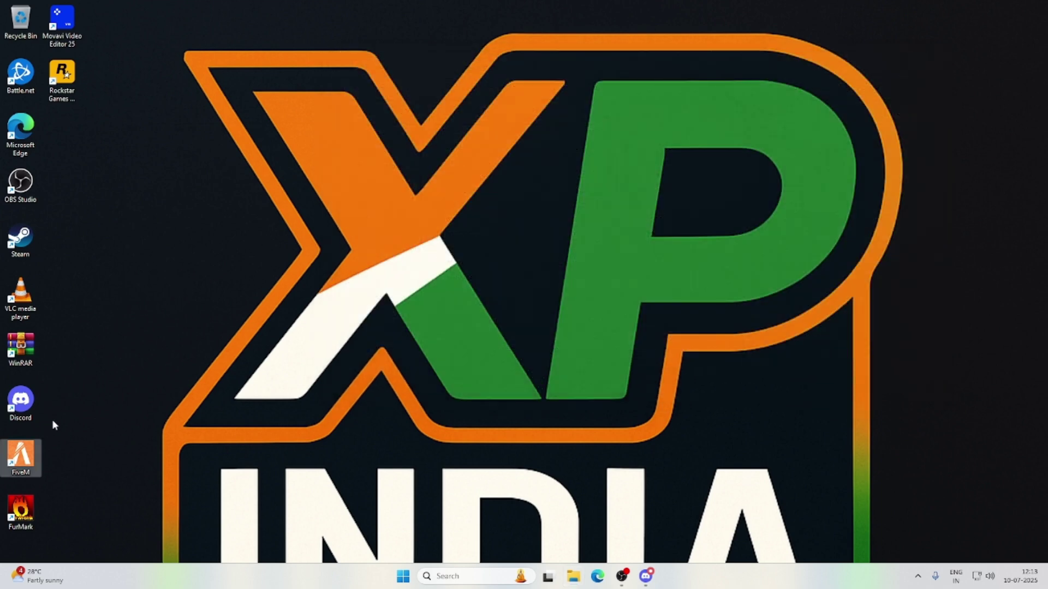
Launch FiveM from the desktop.
{"action": "right_click", "coordinate": [211, 323]}
{"action": "left_click", "coordinate": [242, 171]}
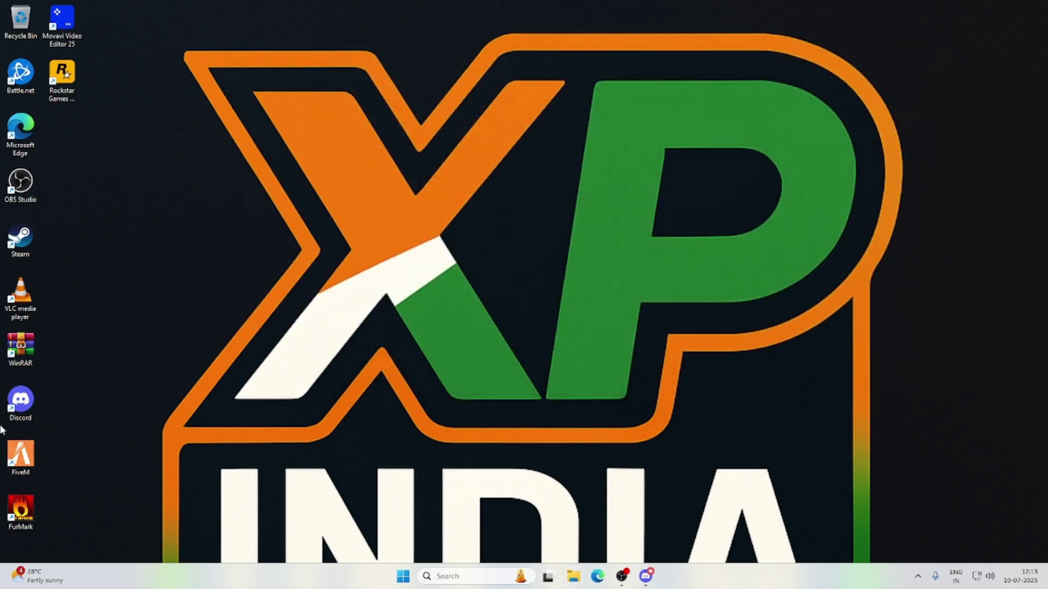
{"action": "double_click", "coordinate": [23, 458]}
{"action": "right_click", "coordinate": [242, 221]}
{"action": "left_click", "coordinate": [276, 298]}
{"action": "right_click", "coordinate": [229, 244]}
{"action": "left_click", "coordinate": [285, 319]}
{"action": "right_click", "coordinate": [180, 218]}
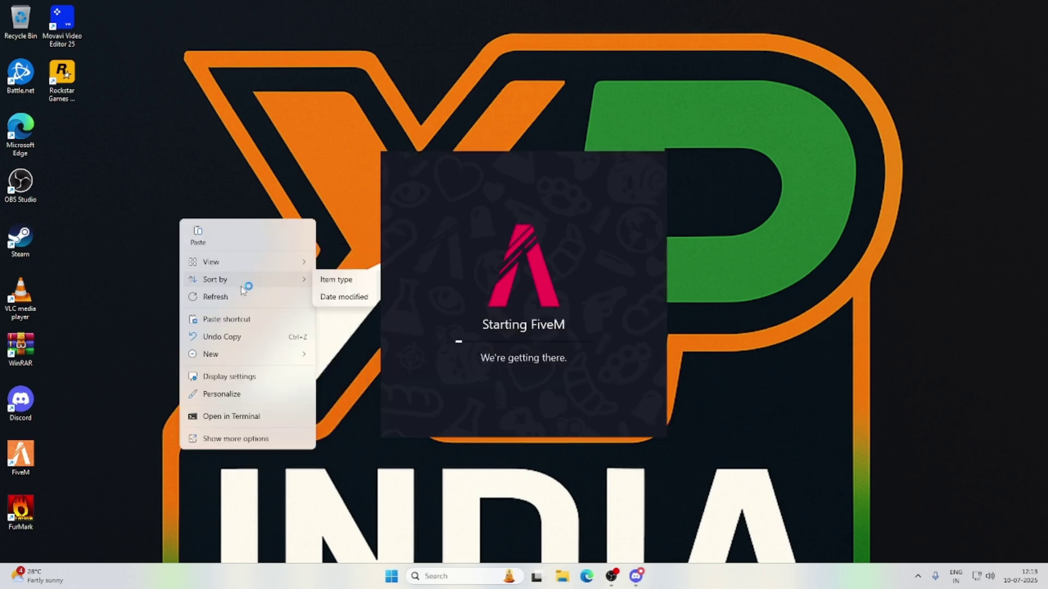
{"action": "left_click", "coordinate": [243, 297]}
{"action": "right_click", "coordinate": [182, 225]}
{"action": "left_click", "coordinate": [239, 303]}
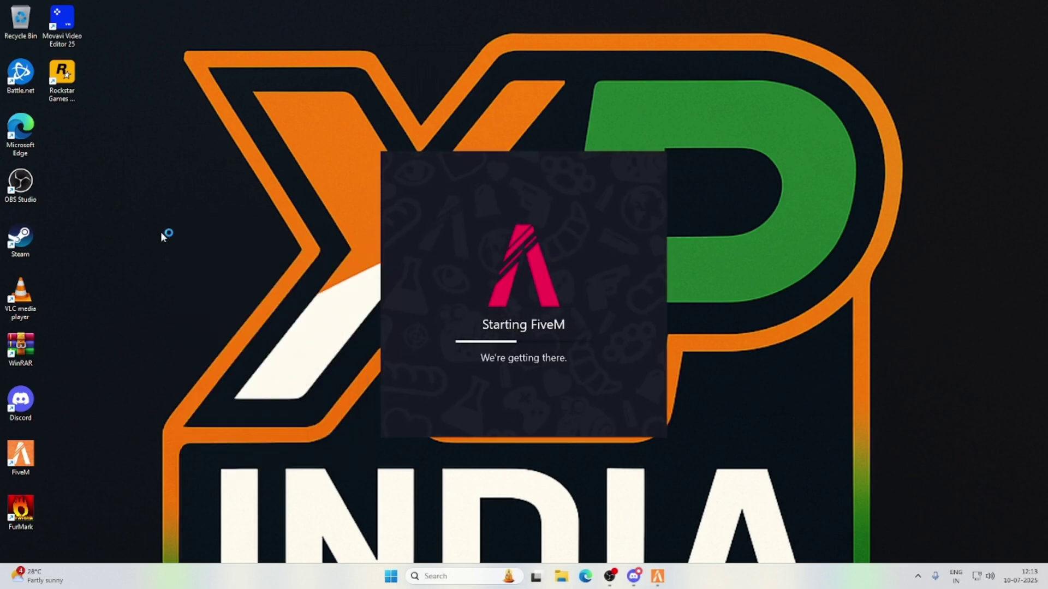
{"action": "right_click", "coordinate": [161, 233]}
{"action": "left_click", "coordinate": [220, 311]}
{"action": "right_click", "coordinate": [187, 262]}
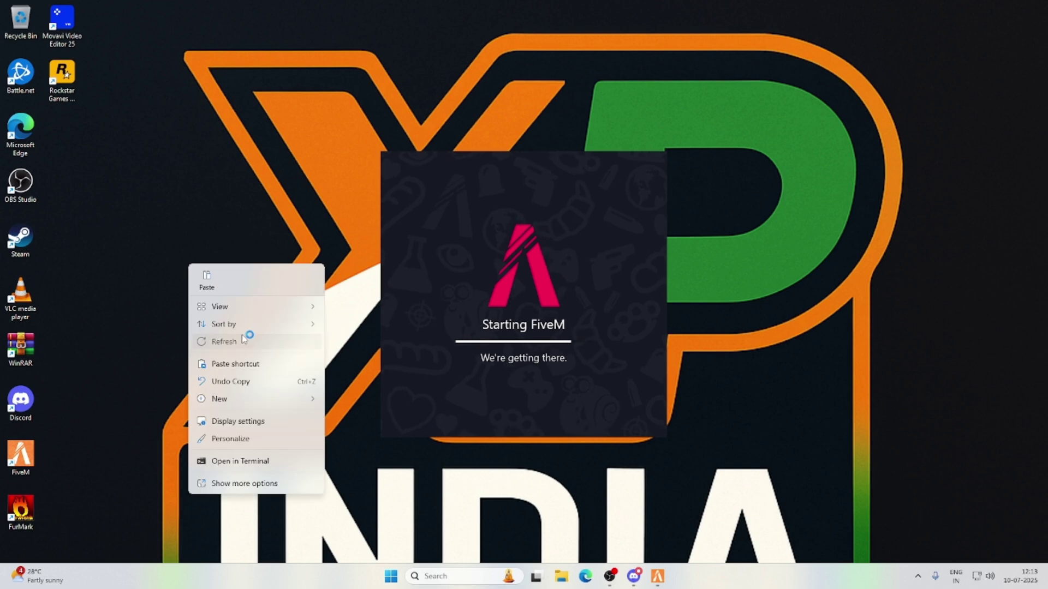
{"action": "left_click", "coordinate": [245, 340]}
{"action": "right_click", "coordinate": [136, 238]}
{"action": "left_click", "coordinate": [208, 311]}
{"action": "right_click", "coordinate": [173, 248]}
{"action": "left_click", "coordinate": [221, 324]}
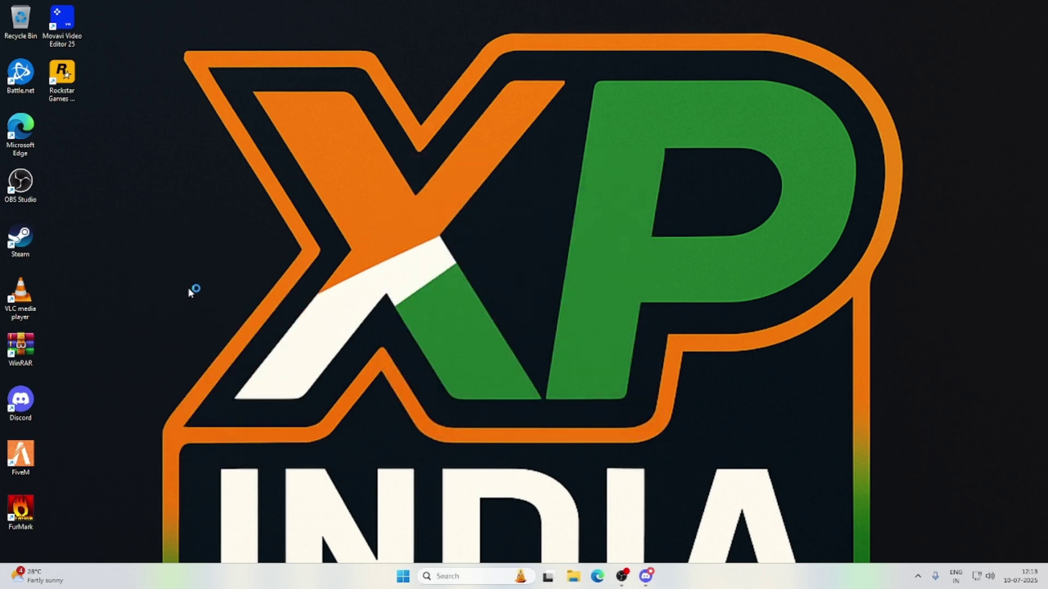
{"action": "right_click", "coordinate": [161, 244]}
{"action": "left_click", "coordinate": [207, 326]}
{"action": "right_click", "coordinate": [497, 234]}
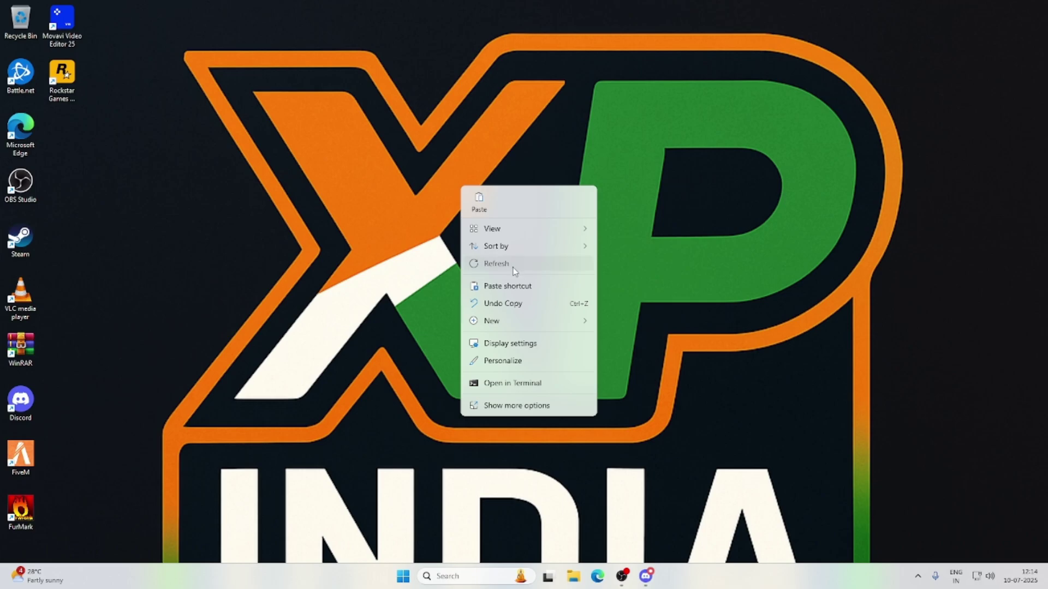
{"action": "left_click", "coordinate": [514, 264]}
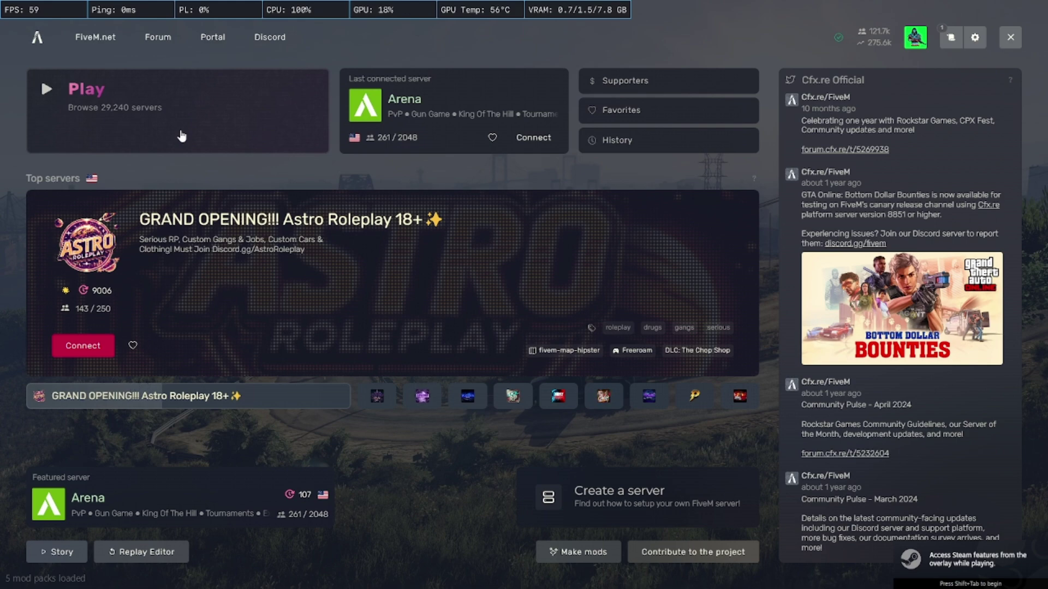
Turn off EnableFPSLimit in the ENBSeries overlay, close the overlay and return to the FiveM server list.
{"action": "key", "text": "shift+Return"}
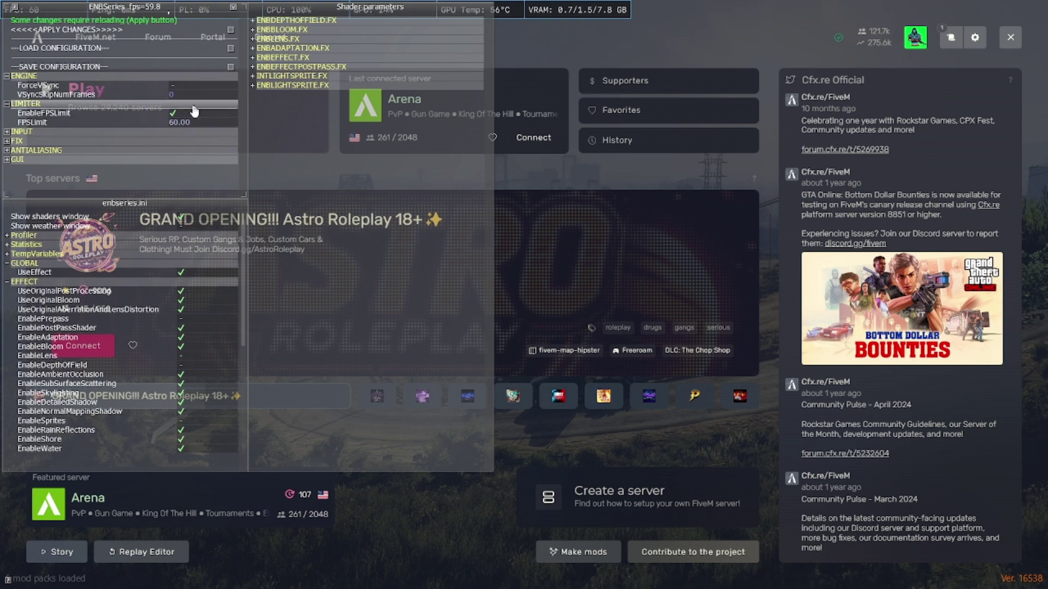
{"action": "left_click", "coordinate": [192, 113]}
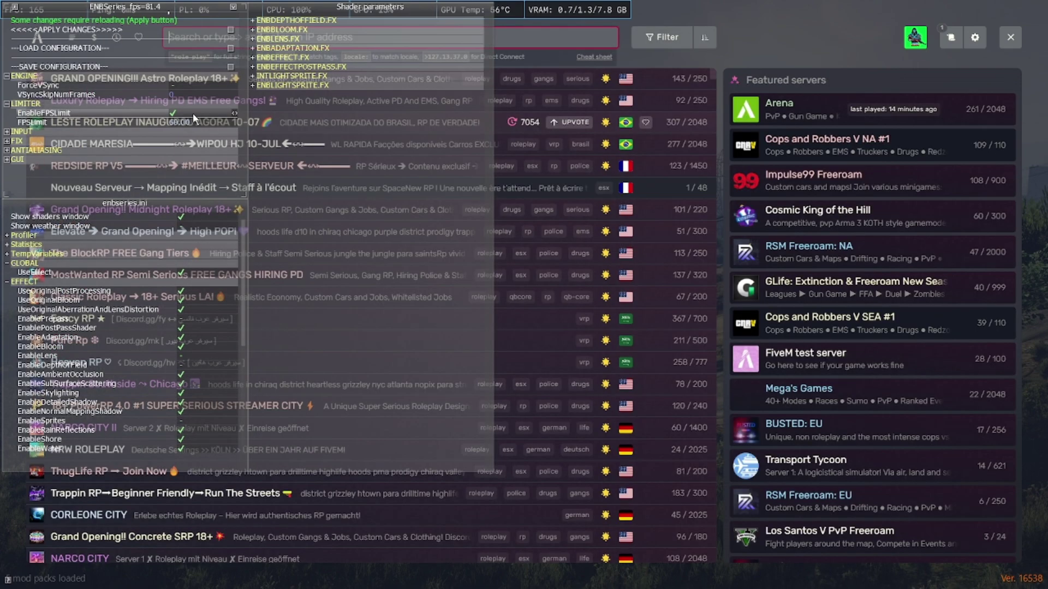
{"action": "left_click", "coordinate": [192, 113]}
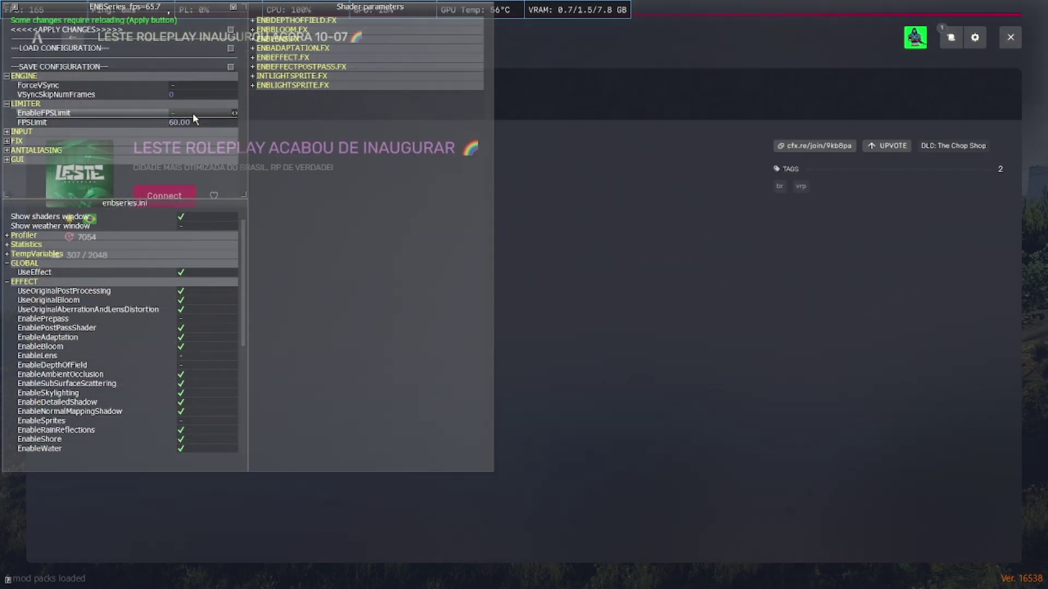
{"action": "key", "text": "shift+Return"}
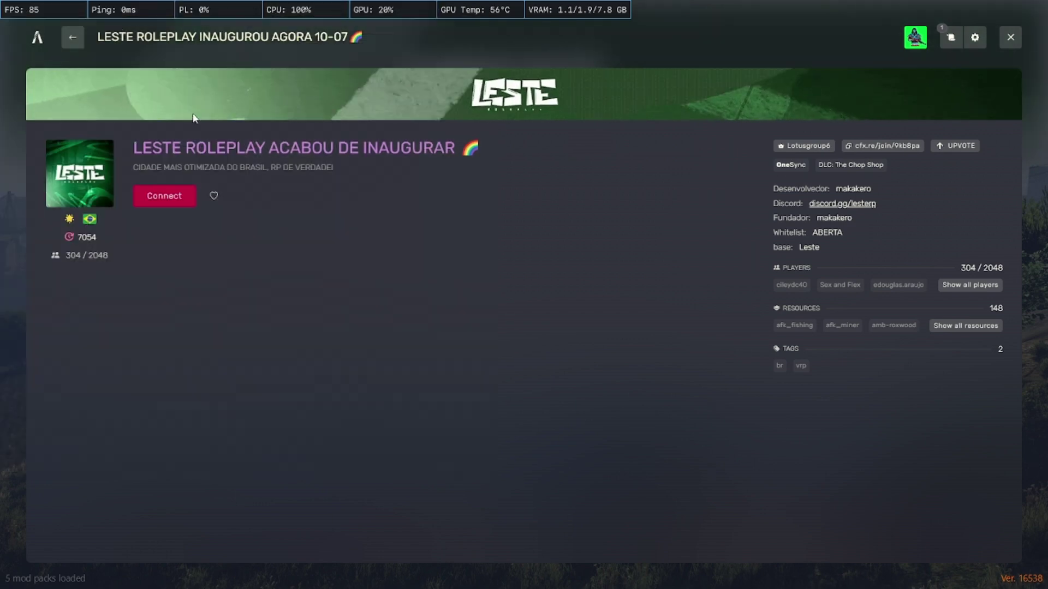
{"action": "left_click", "coordinate": [78, 43]}
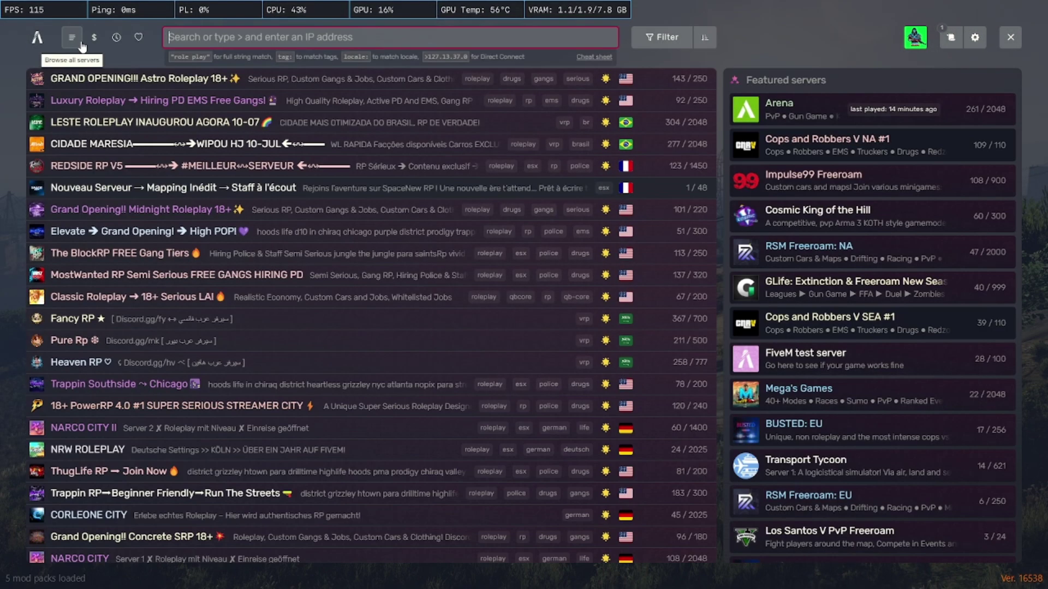
Copy the [Addons] and ReShade5 acknowledgement lines from the FiveM console and quit FiveM.
{"action": "key", "text": "F8"}
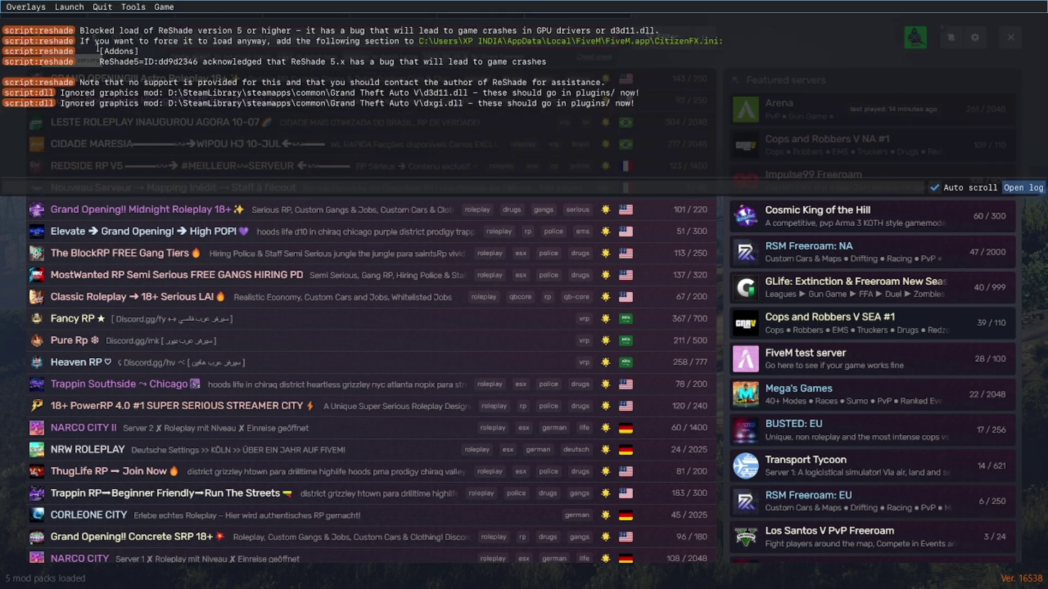
{"action": "left_click_drag", "start_coordinate": [102, 50], "coordinate": [526, 67]}
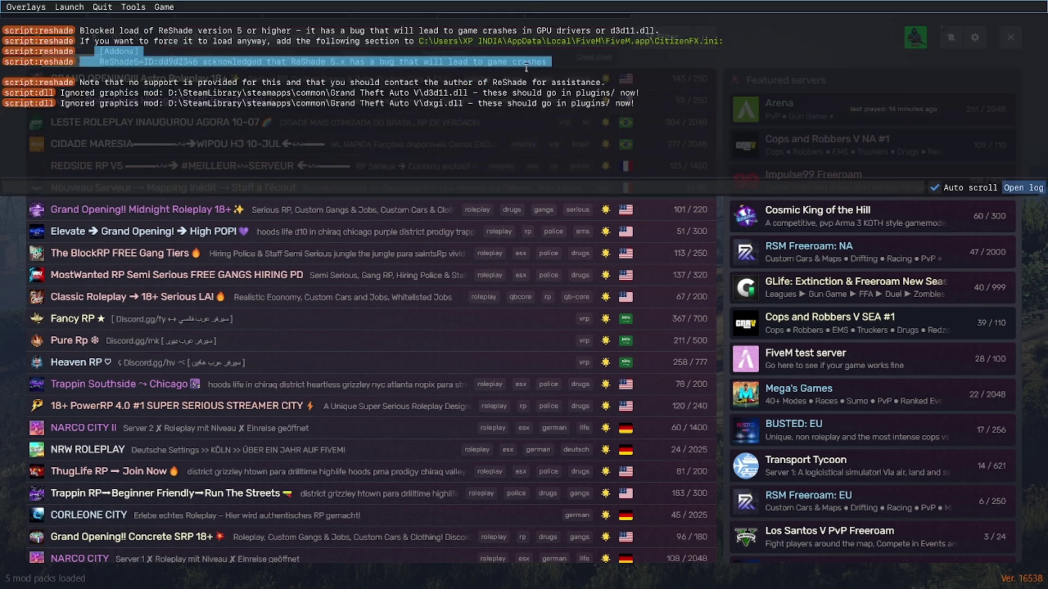
{"action": "right_click", "coordinate": [542, 62]}
{"action": "left_click", "coordinate": [574, 69]}
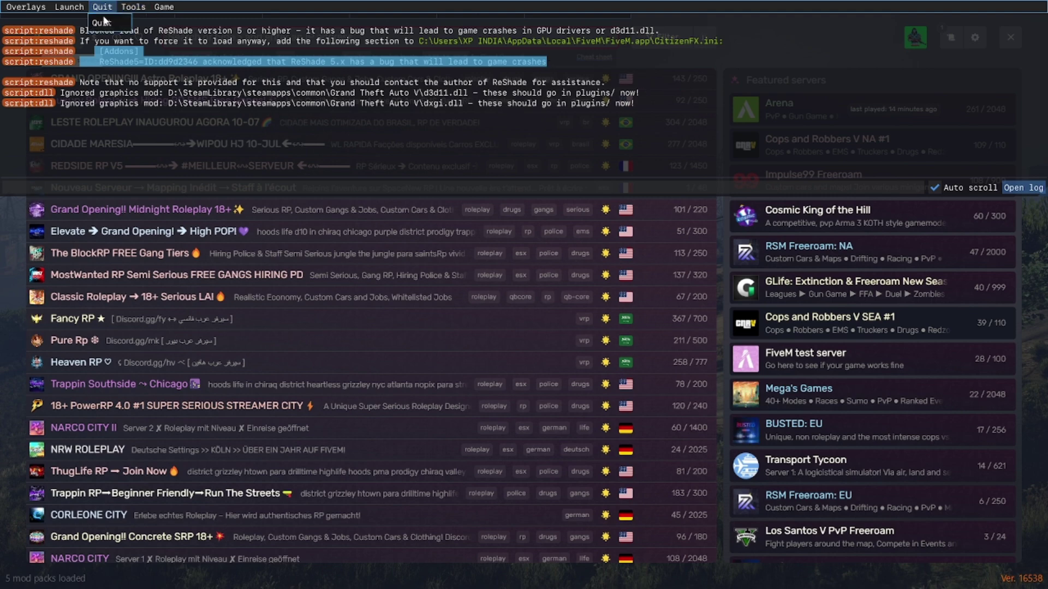
{"action": "left_click", "coordinate": [104, 23]}
Go to FiveM's file location, enter FiveM Application Data and open the CitizenFX configuration file for editing in Notepad.
{"action": "right_click", "coordinate": [23, 458]}
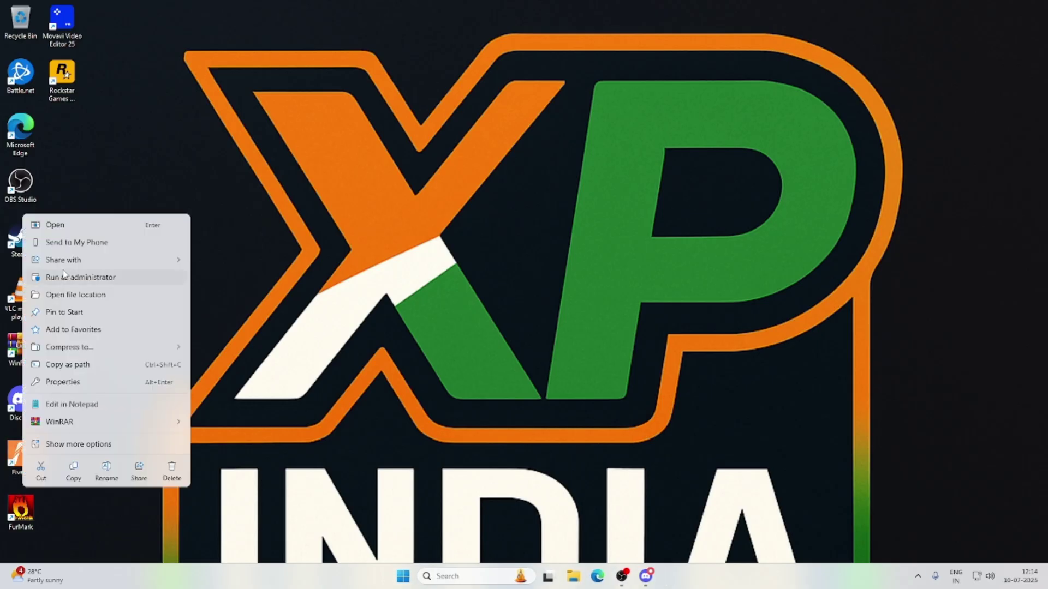
{"action": "left_click", "coordinate": [79, 293]}
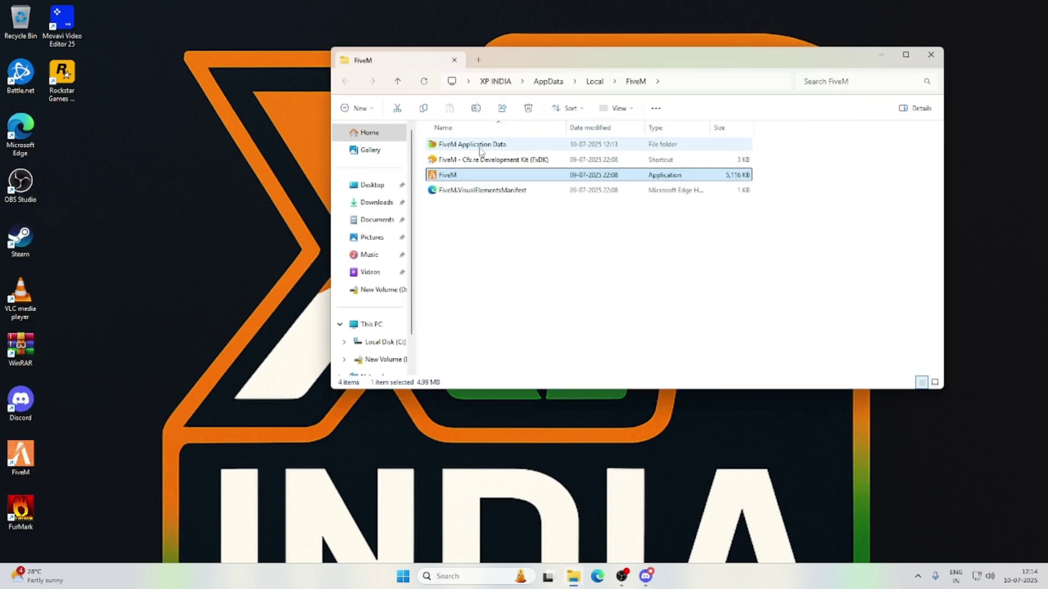
{"action": "double_click", "coordinate": [480, 147]}
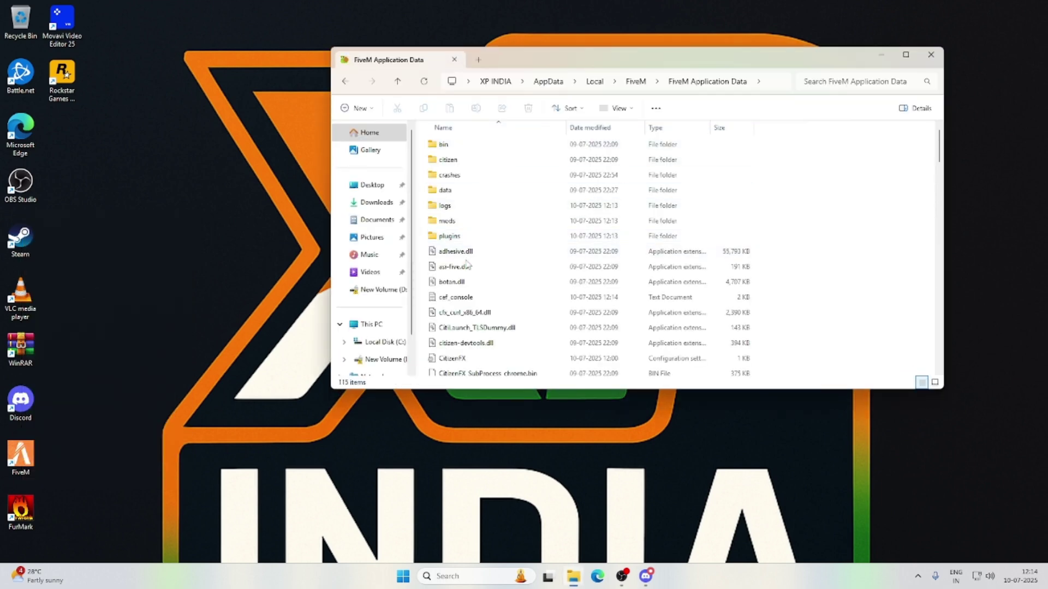
{"action": "right_click", "coordinate": [468, 363]}
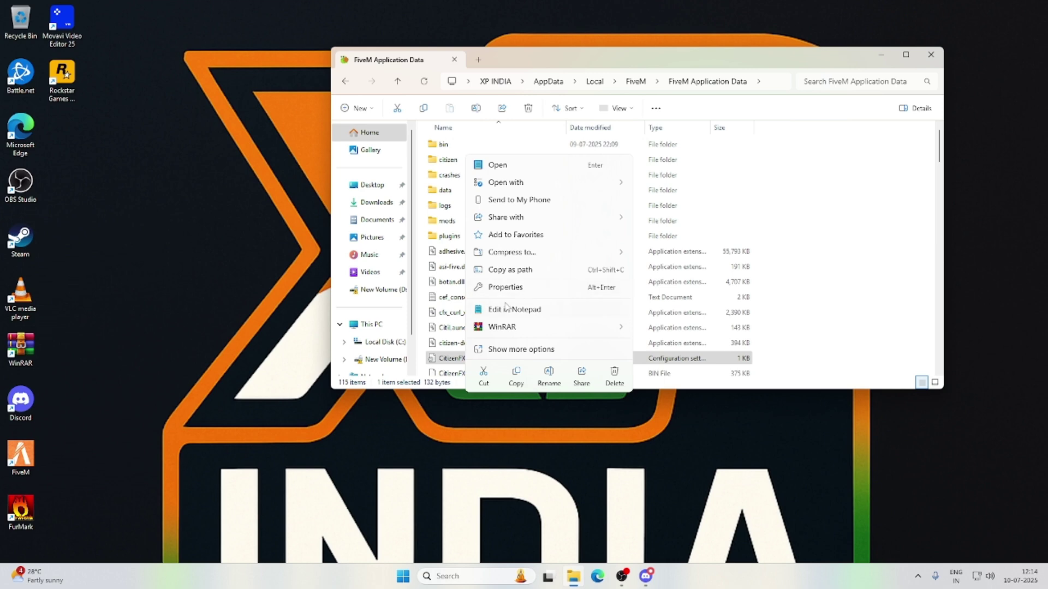
{"action": "left_click", "coordinate": [521, 351]}
{"action": "left_click", "coordinate": [491, 134]}
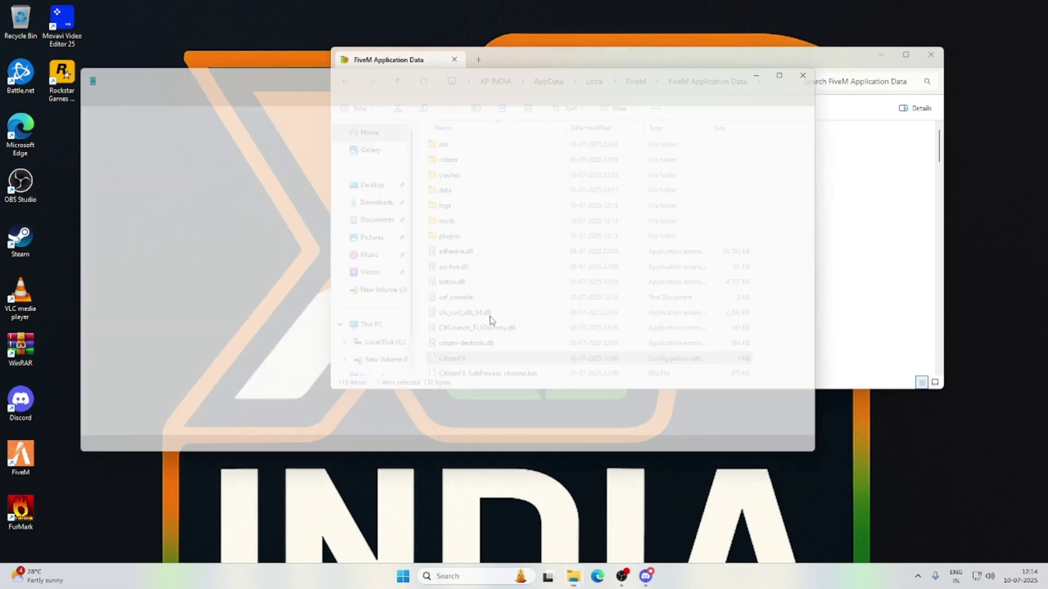
Paste the copied [Addons] and ReShade5 acknowledgement lines at the end of CitizenFX.ini and trim the indentation before the ReShade5 line.
{"action": "left_click", "coordinate": [227, 173]}
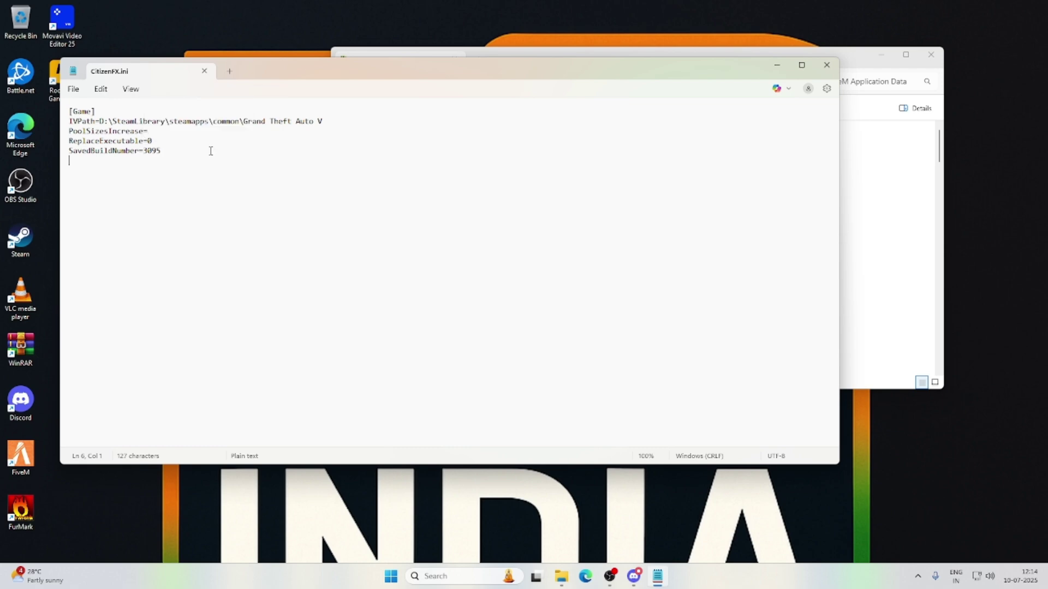
{"action": "key", "text": "ctrl+v"}
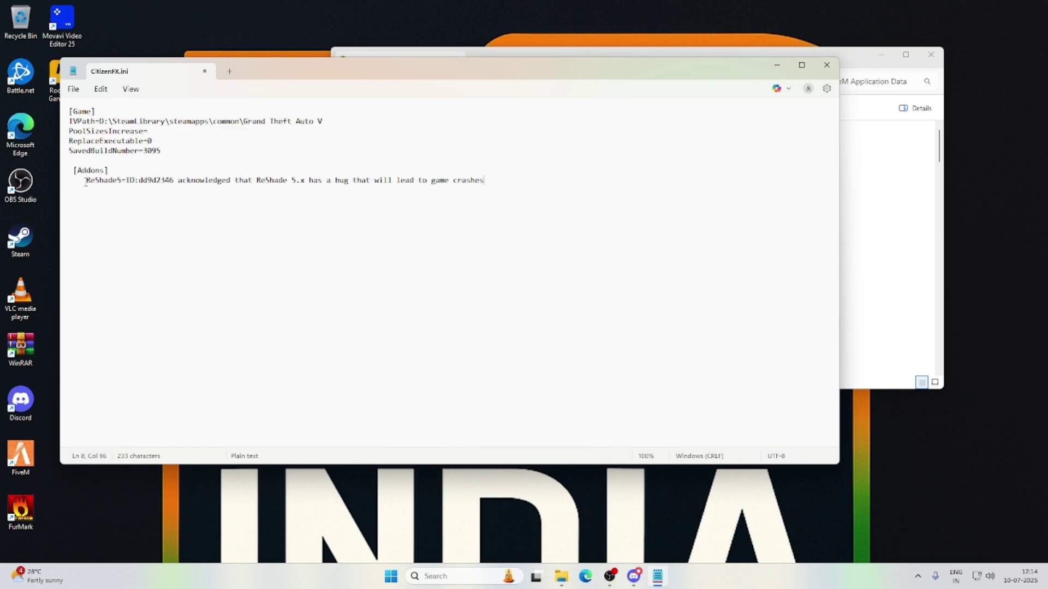
{"action": "key", "text": "Home"}
{"action": "key", "text": "BackSpace"}
{"action": "key", "text": "BackSpace"}
{"action": "key", "text": "BackSpace"}
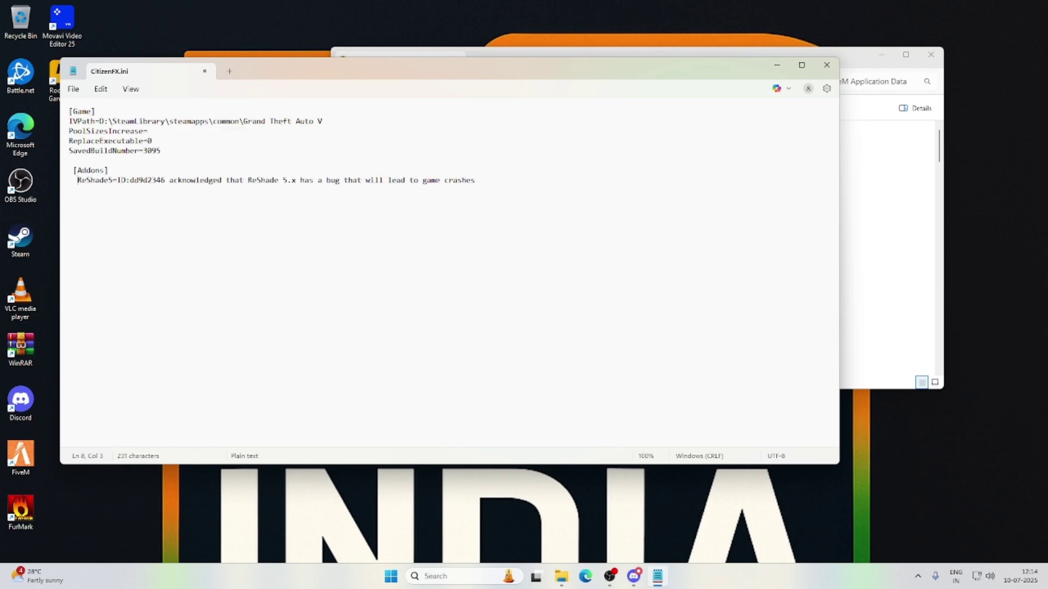
Save CitizenFX.ini, then close Notepad and the FiveM Application Data folder.
{"action": "left_click", "coordinate": [73, 89]}
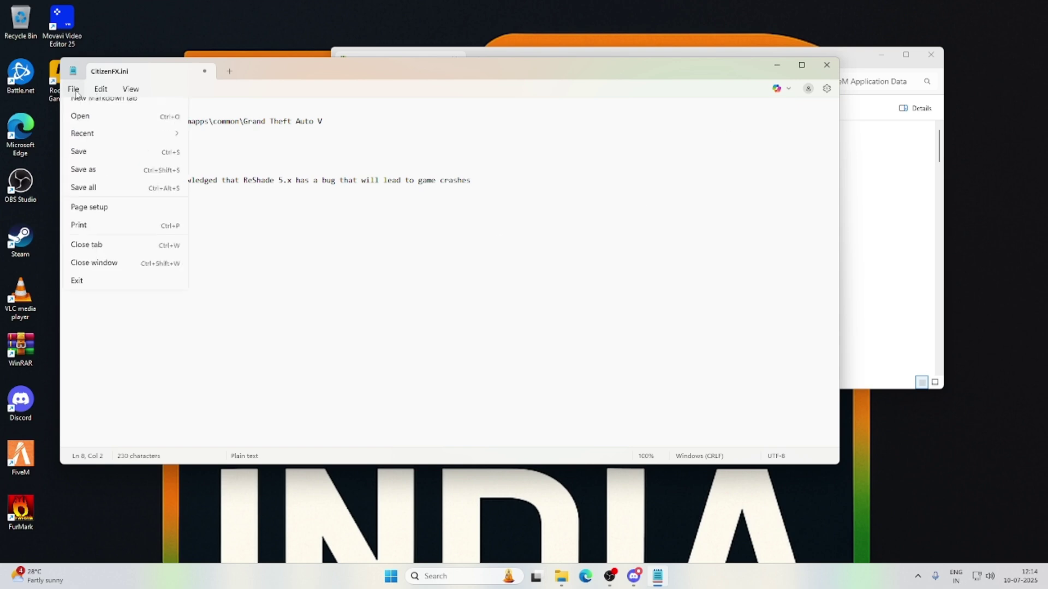
{"action": "left_click", "coordinate": [77, 199]}
{"action": "left_click", "coordinate": [828, 66]}
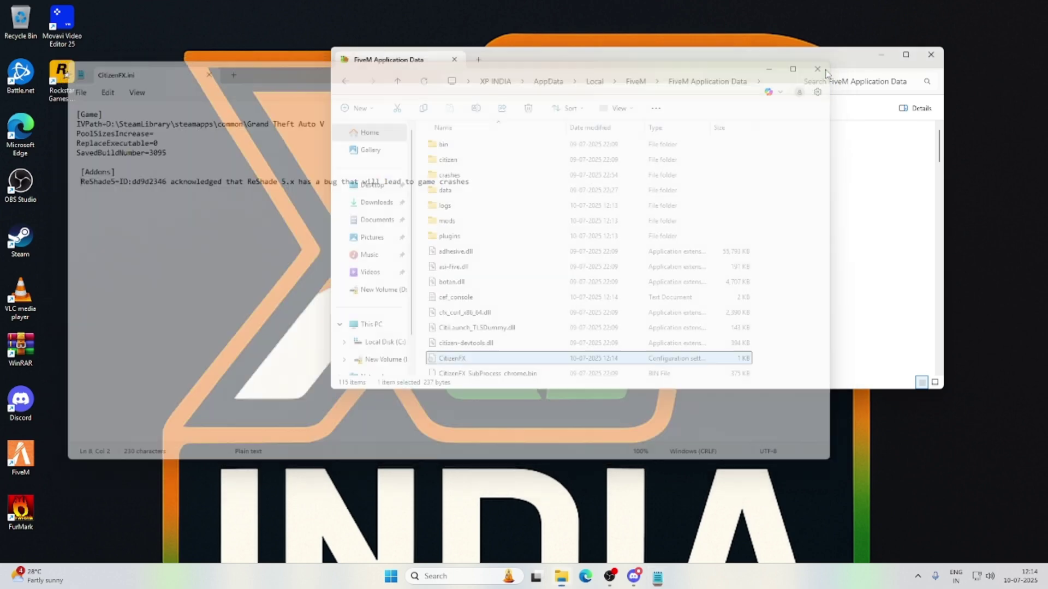
{"action": "left_click", "coordinate": [930, 53]}
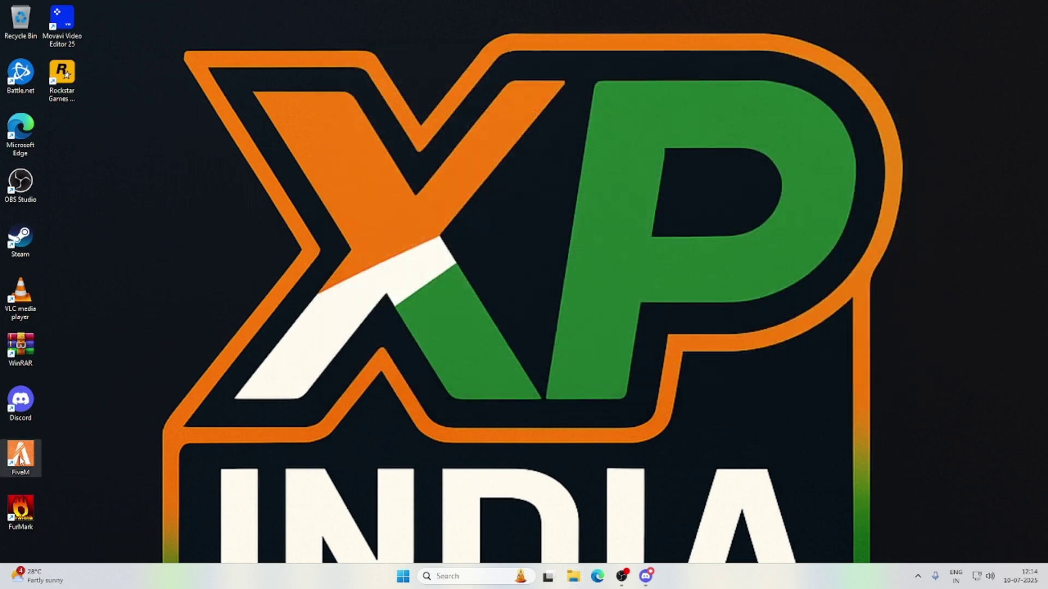
{"action": "right_click", "coordinate": [192, 355]}
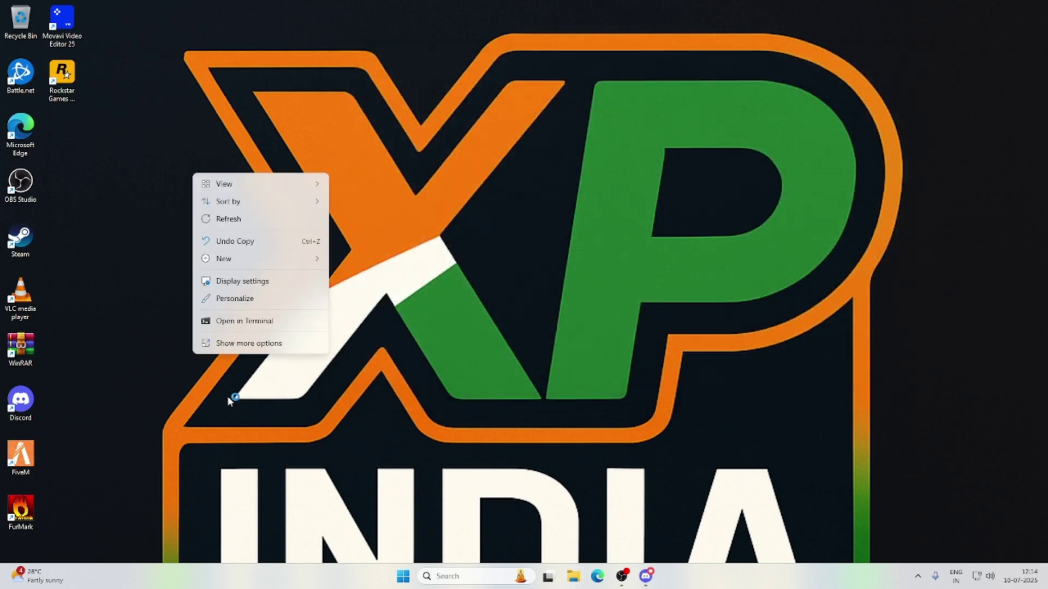
{"action": "right_click", "coordinate": [229, 222]}
{"action": "left_click", "coordinate": [289, 273]}
{"action": "right_click", "coordinate": [281, 266]}
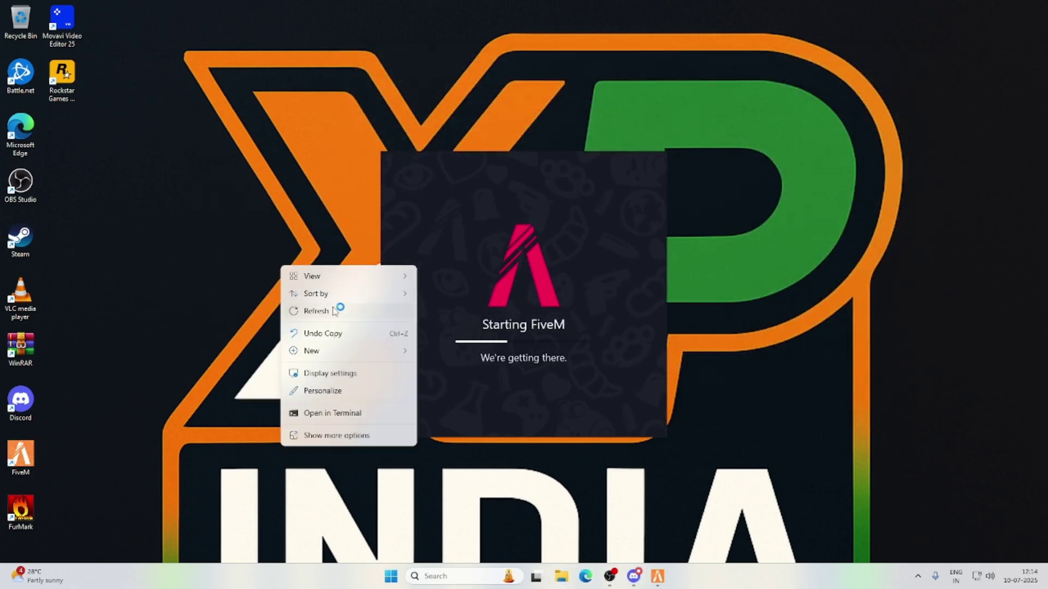
{"action": "left_click", "coordinate": [333, 311]}
{"action": "left_click_drag", "start_coordinate": [494, 338], "coordinate": [506, 296]}
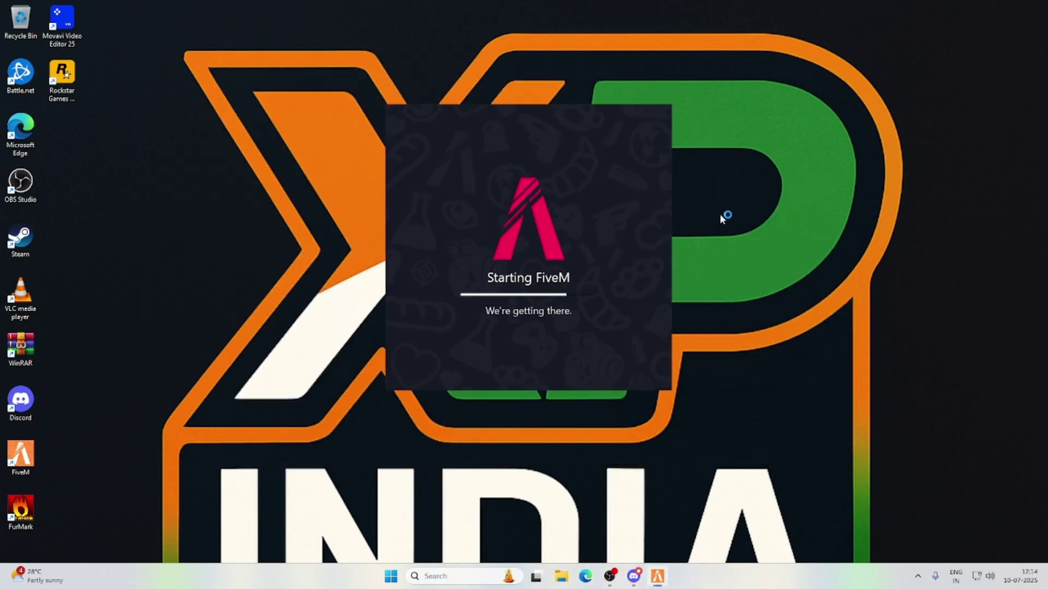
{"action": "right_click", "coordinate": [721, 218]}
{"action": "left_click", "coordinate": [768, 260]}
{"action": "right_click", "coordinate": [764, 255]}
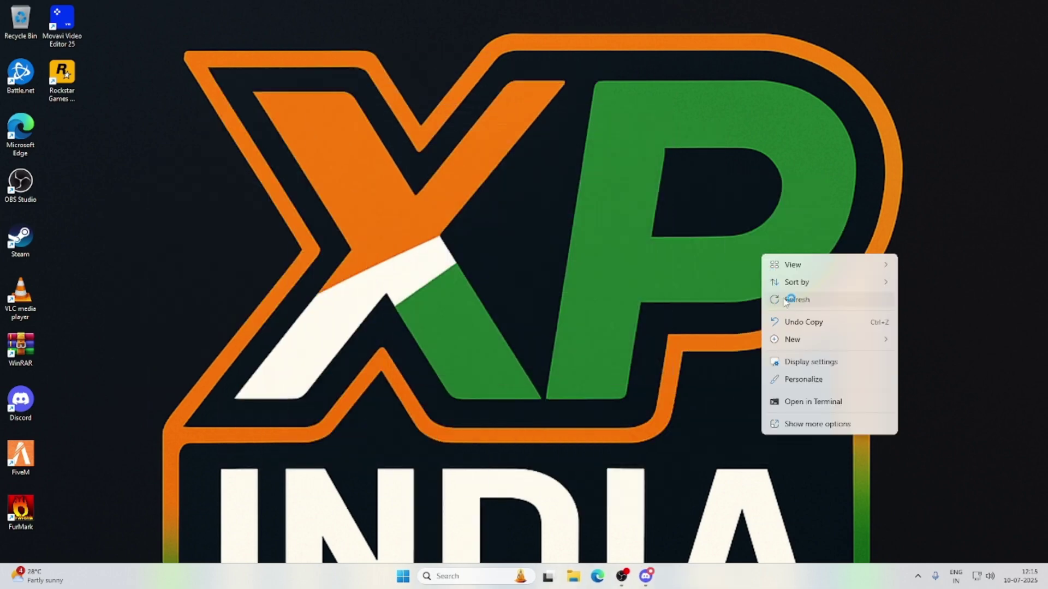
{"action": "left_click", "coordinate": [785, 300]}
{"action": "right_click", "coordinate": [773, 276]}
{"action": "left_click", "coordinate": [794, 320]}
{"action": "right_click", "coordinate": [711, 246]}
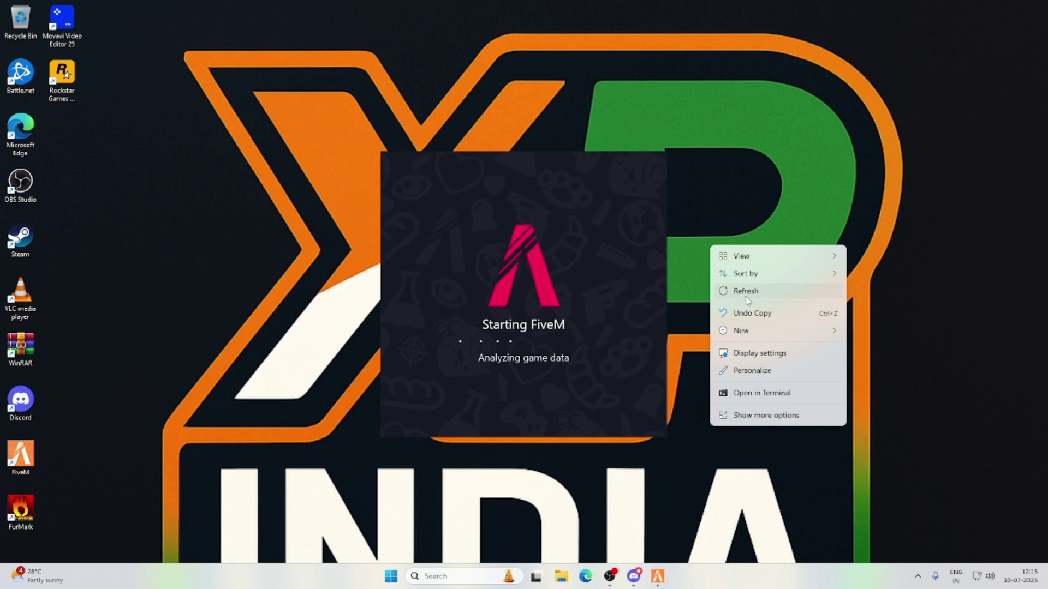
{"action": "left_click", "coordinate": [747, 297]}
{"action": "right_click", "coordinate": [735, 278]}
{"action": "left_click", "coordinate": [769, 328]}
{"action": "right_click", "coordinate": [748, 250]}
{"action": "left_click", "coordinate": [775, 296]}
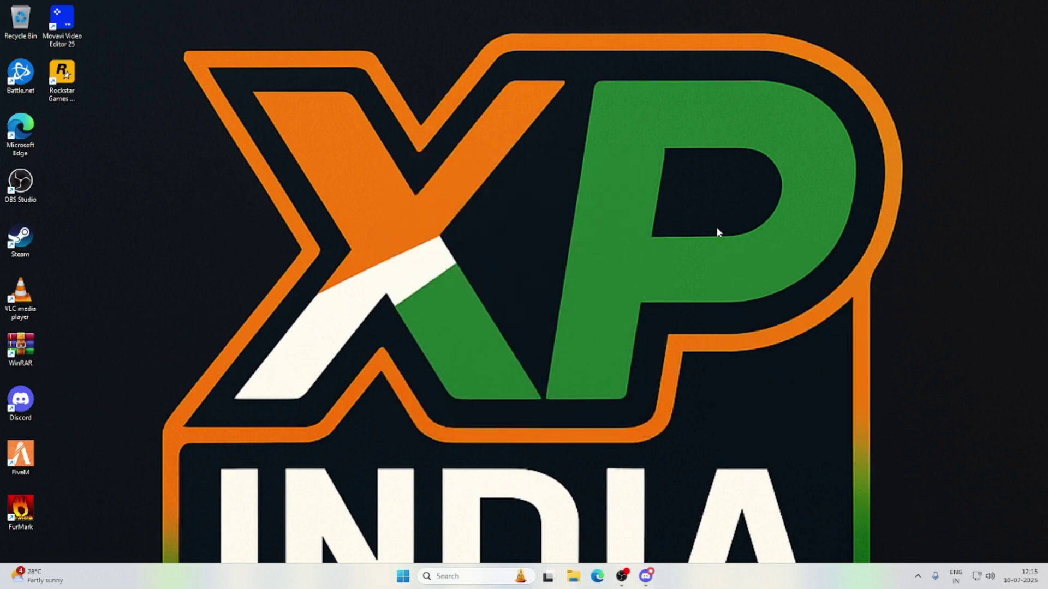
{"action": "right_click", "coordinate": [716, 227]}
{"action": "left_click", "coordinate": [751, 273]}
{"action": "right_click", "coordinate": [730, 260]}
{"action": "left_click", "coordinate": [765, 306]}
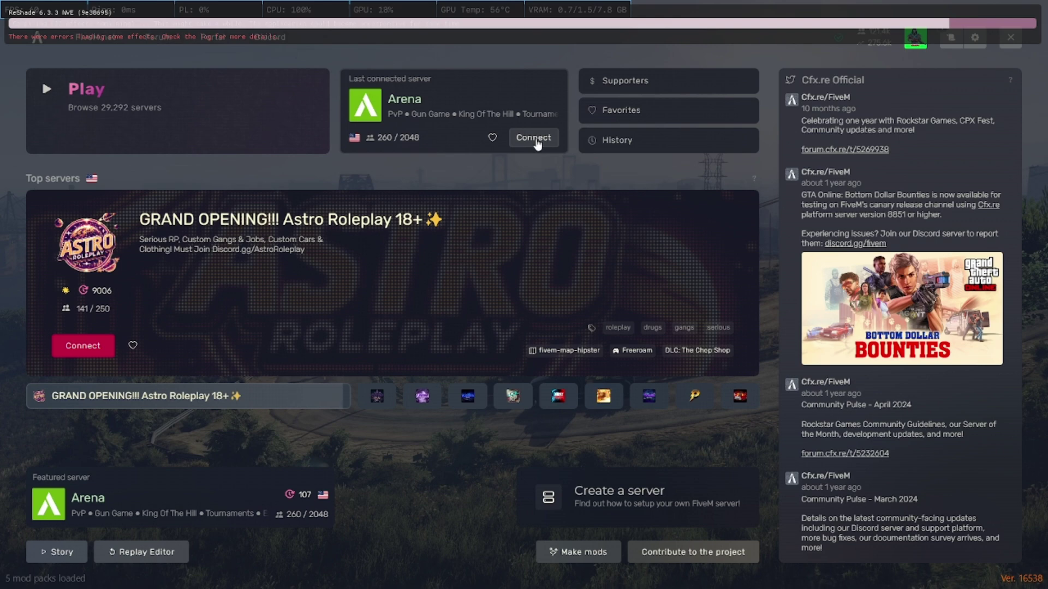
Connect to the last connected server, Arena, and accept the FiveM restart that changes the pure mode level to 1.
{"action": "left_click", "coordinate": [536, 139]}
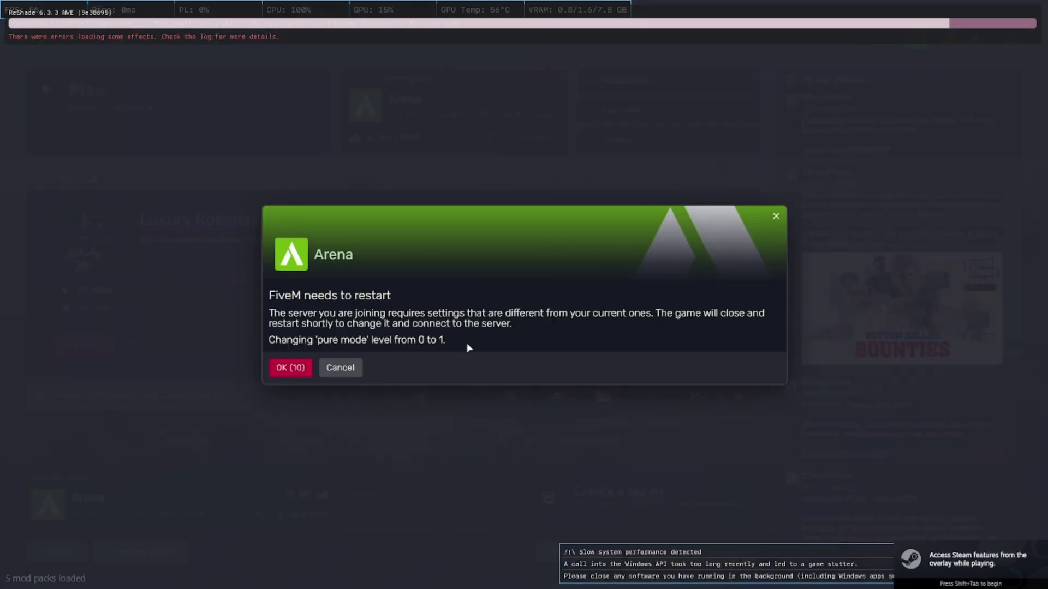
{"action": "left_click", "coordinate": [296, 369]}
{"action": "right_click", "coordinate": [524, 342]}
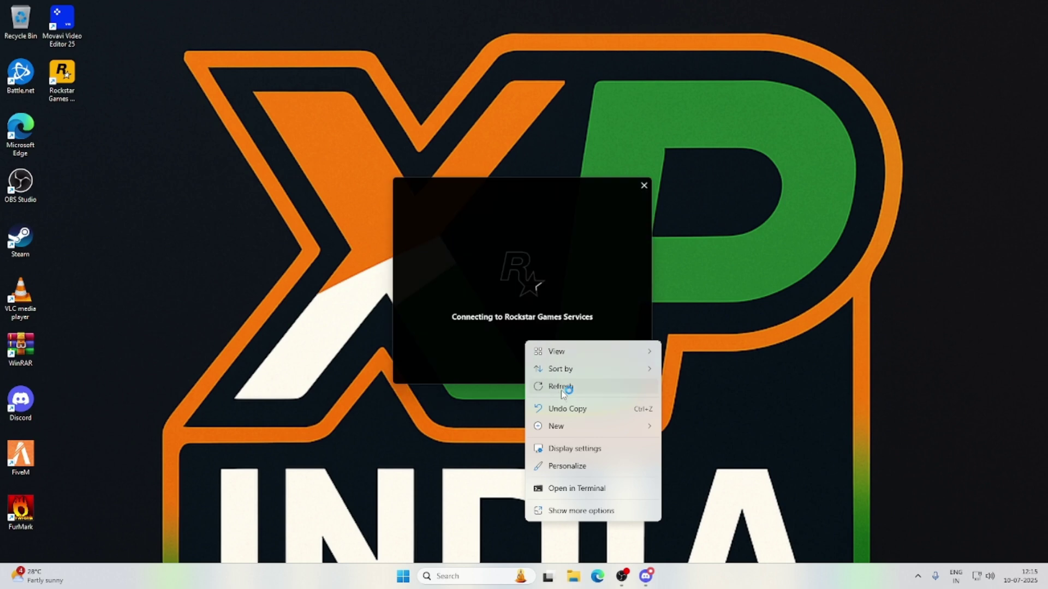
{"action": "left_click", "coordinate": [561, 389]}
{"action": "right_click", "coordinate": [276, 274]}
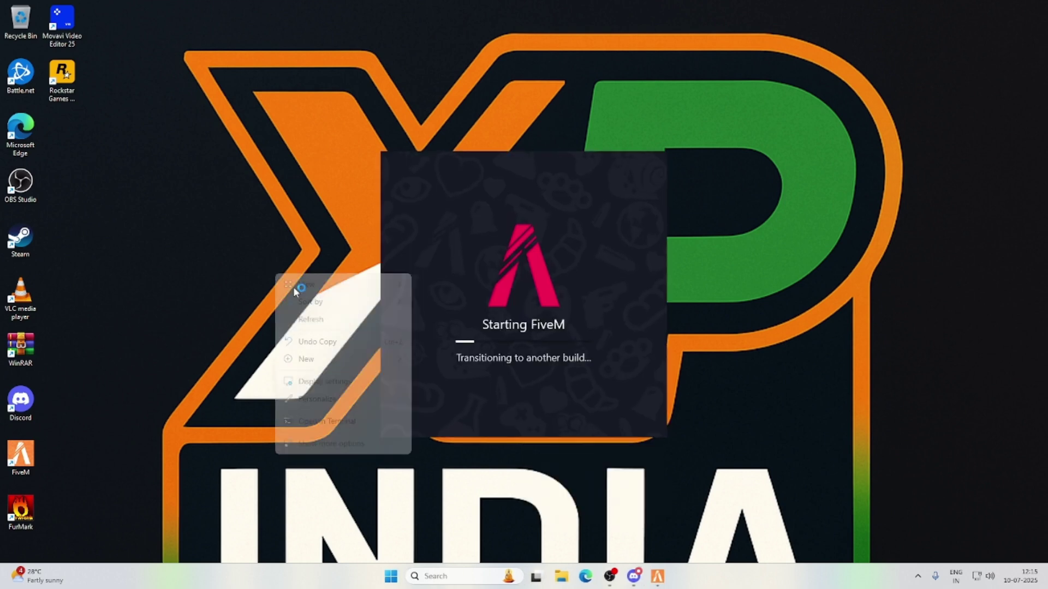
{"action": "left_click", "coordinate": [328, 323]}
{"action": "right_click", "coordinate": [254, 295]}
{"action": "left_click", "coordinate": [292, 343]}
{"action": "right_click", "coordinate": [248, 292]}
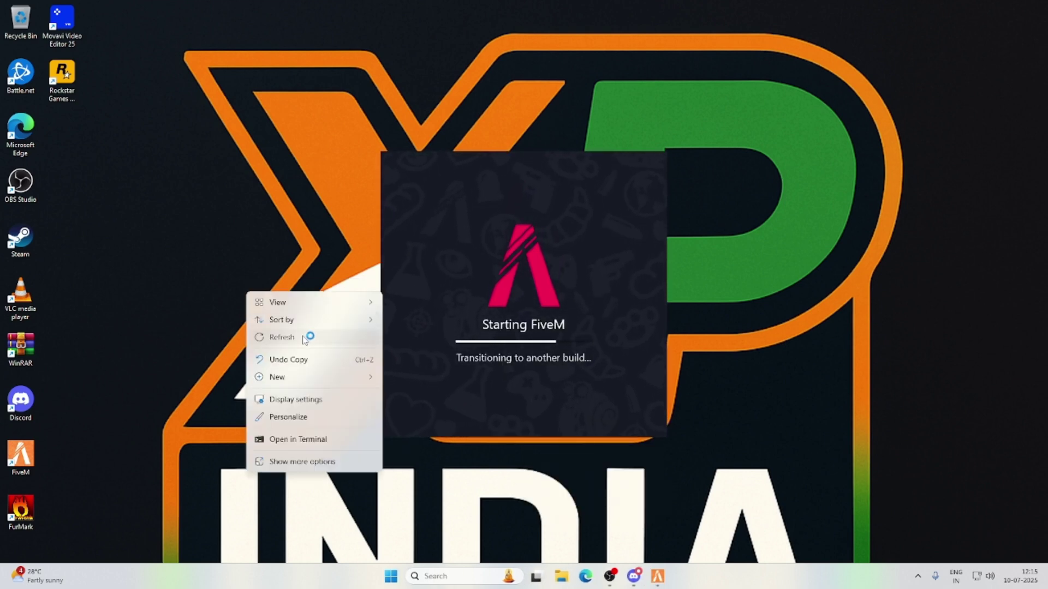
{"action": "left_click", "coordinate": [304, 338]}
{"action": "right_click", "coordinate": [286, 315]}
{"action": "left_click", "coordinate": [319, 360]}
{"action": "right_click", "coordinate": [214, 241]}
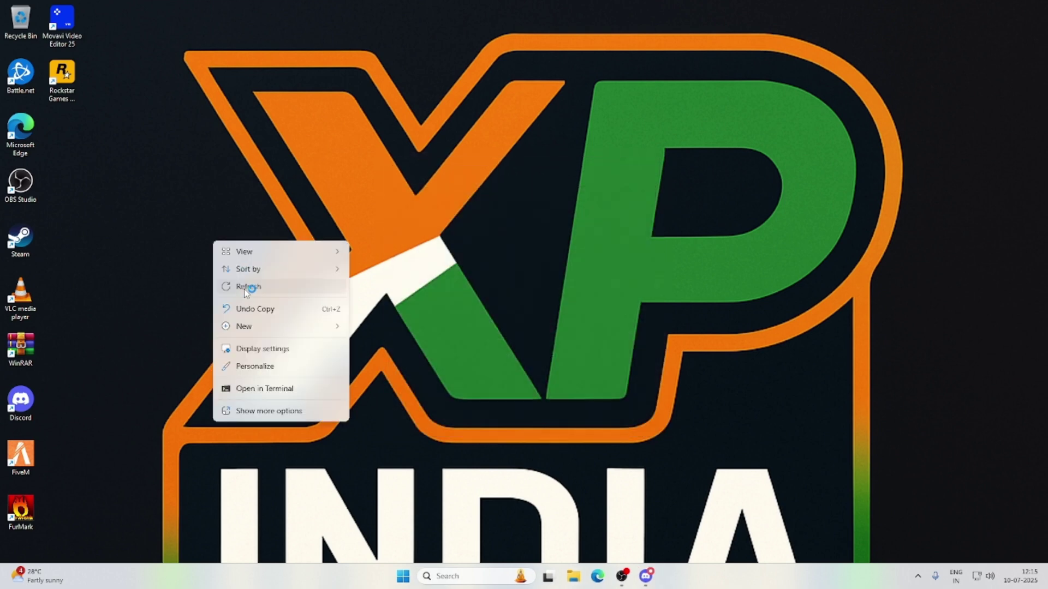
{"action": "left_click", "coordinate": [246, 290]}
{"action": "right_click", "coordinate": [232, 274]}
{"action": "left_click", "coordinate": [267, 324]}
{"action": "right_click", "coordinate": [255, 301]}
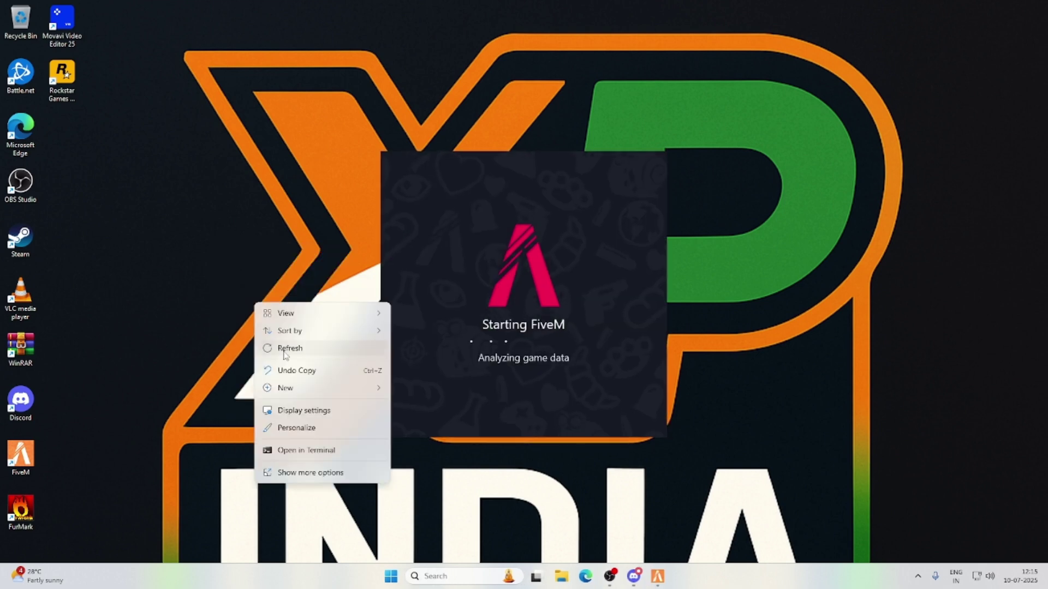
{"action": "left_click", "coordinate": [284, 350]}
{"action": "right_click", "coordinate": [228, 296]}
{"action": "left_click", "coordinate": [273, 344]}
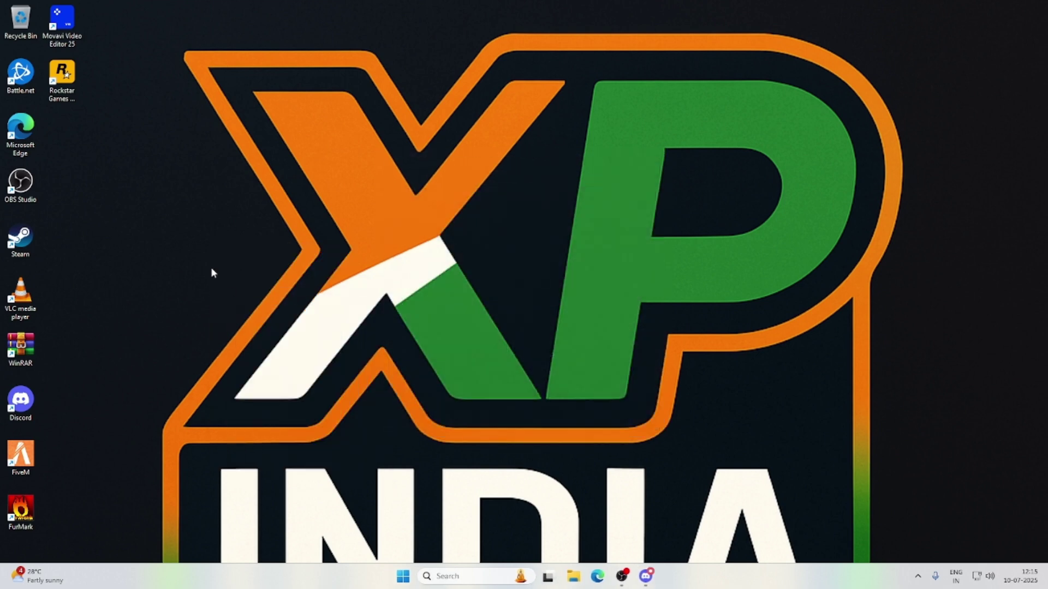
{"action": "right_click", "coordinate": [212, 269]}
{"action": "left_click", "coordinate": [244, 314]}
{"action": "right_click", "coordinate": [203, 265]}
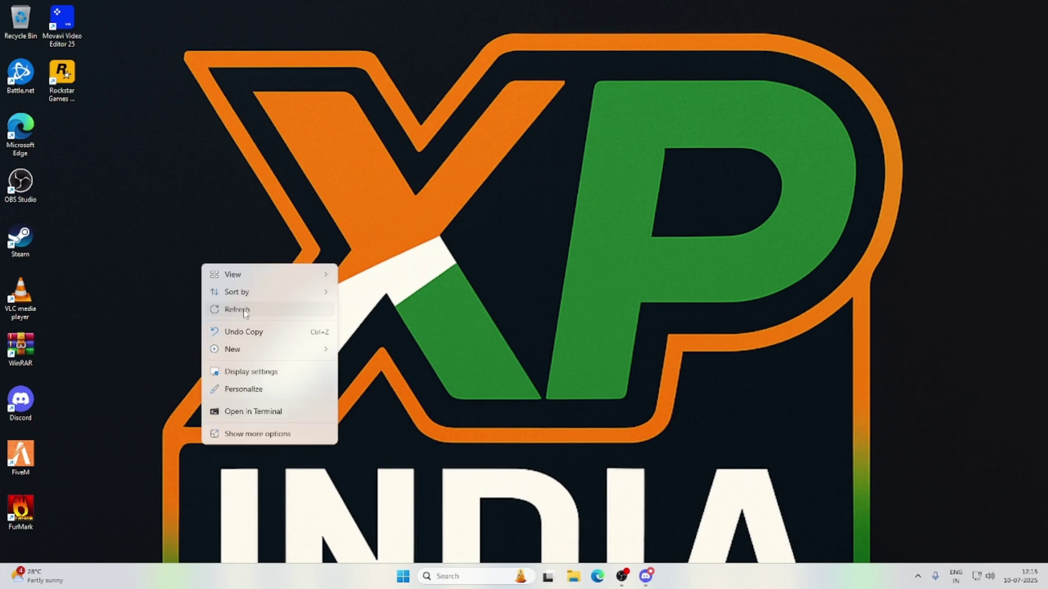
{"action": "left_click", "coordinate": [245, 312]}
{"action": "right_click", "coordinate": [250, 291]}
{"action": "left_click", "coordinate": [281, 335]}
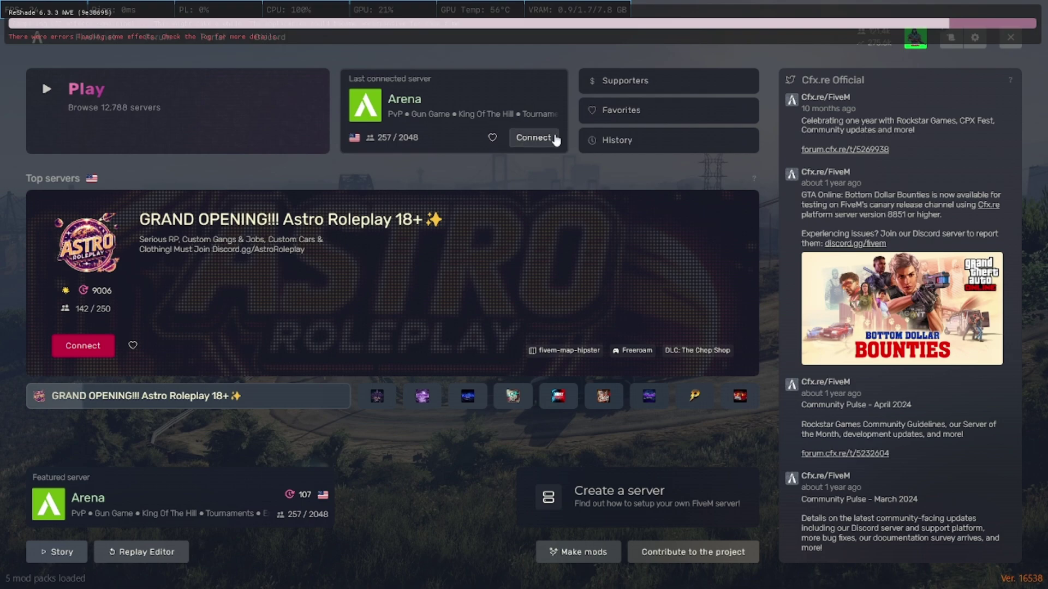
Connect to the Arena server from the FiveM home screen and join the Freemode game among its minigames.
{"action": "left_click", "coordinate": [534, 137]}
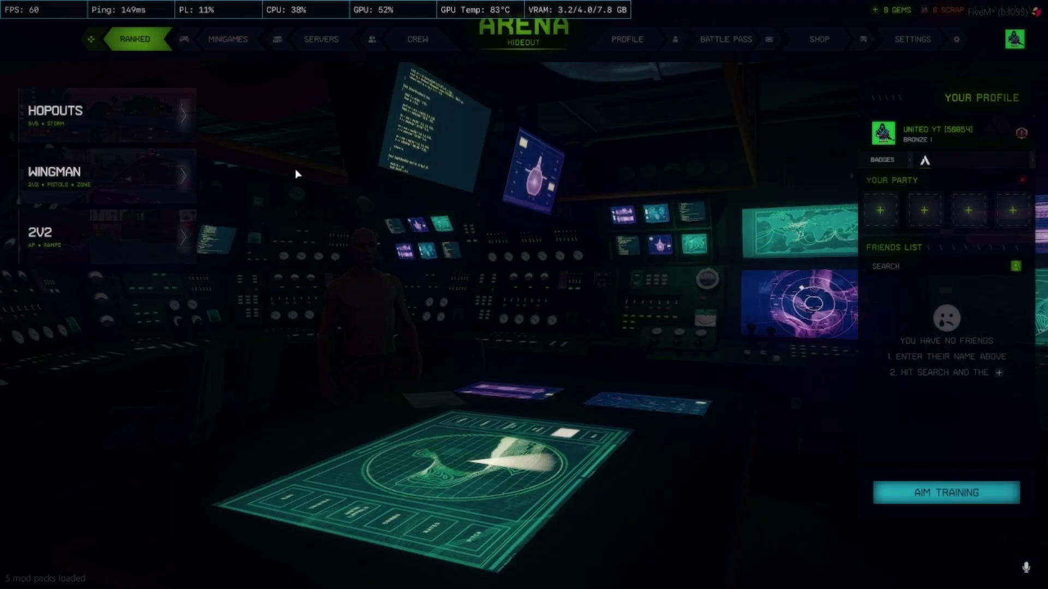
{"action": "left_click", "coordinate": [208, 46]}
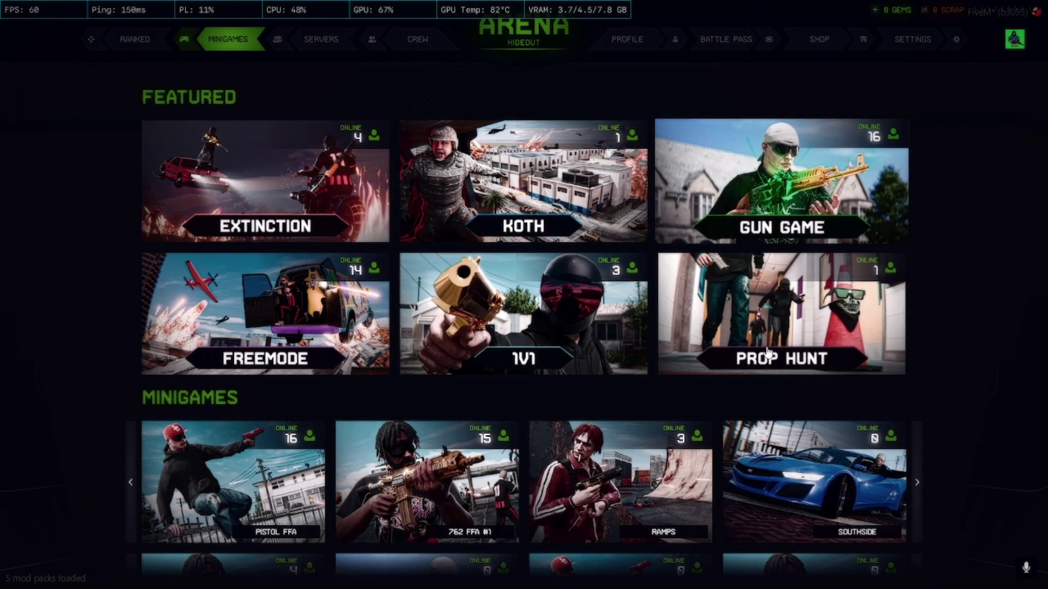
{"action": "scroll", "coordinate": [458, 362], "scroll_direction": "down", "scroll_amount": 2}
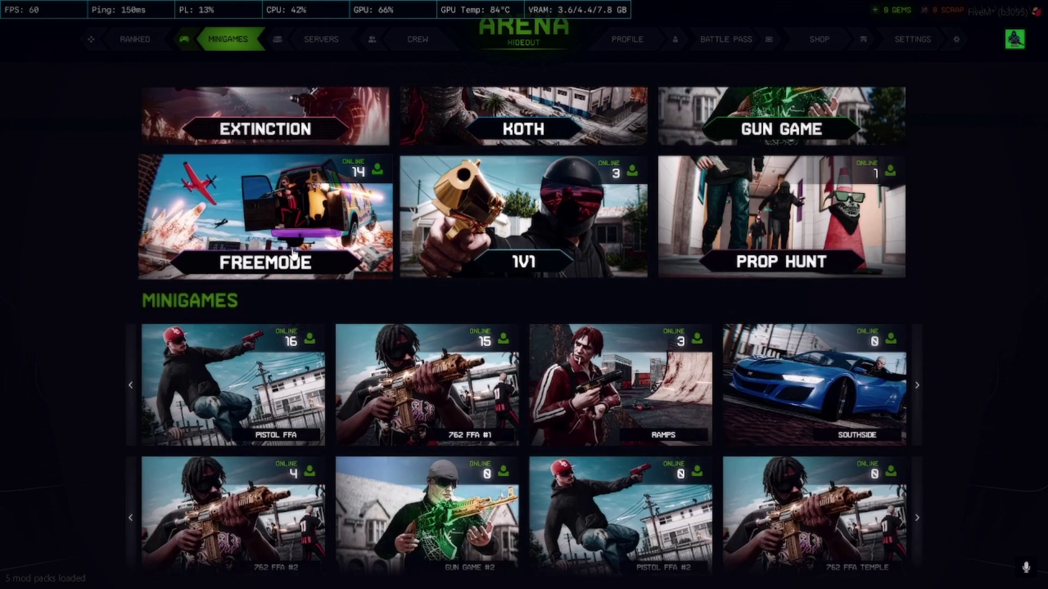
{"action": "left_click", "coordinate": [290, 297]}
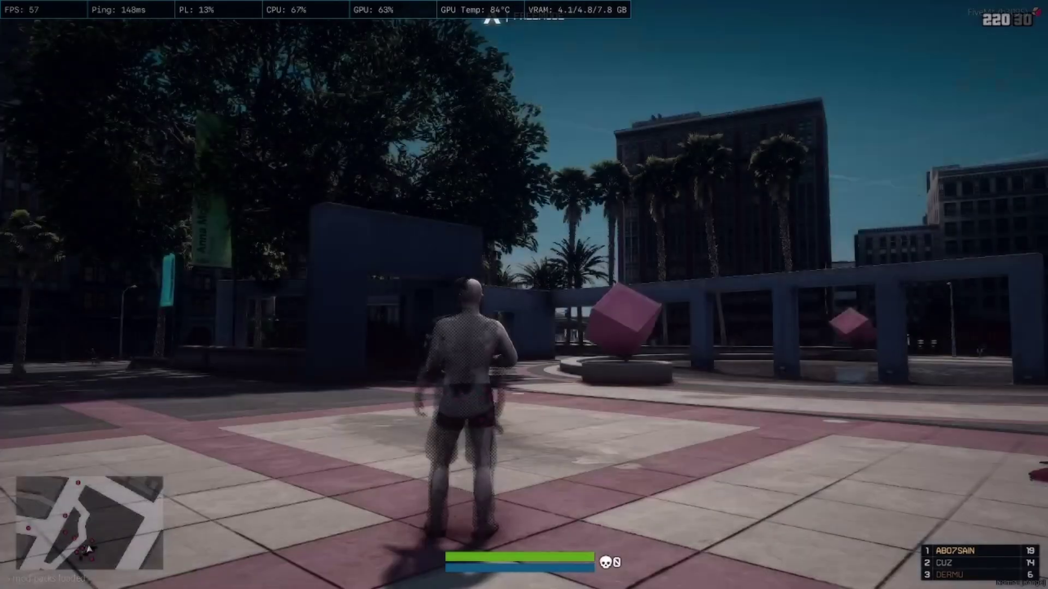
Run the character across the Freemode plaza to examine how the installed graphics mod looks in game.
{"action": "key", "text": "w"}
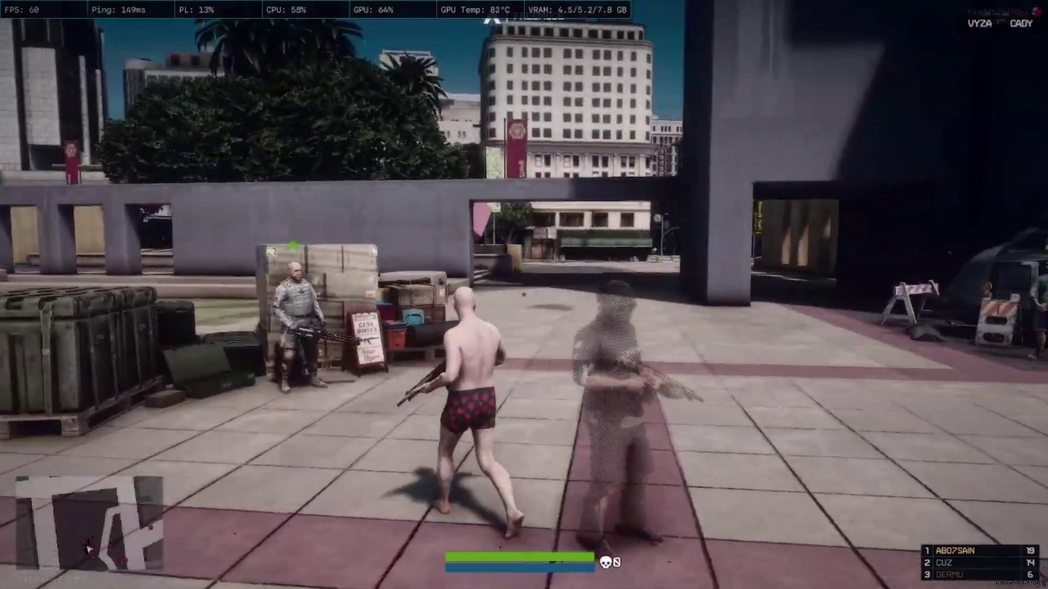
{"action": "key", "text": "1"}
{"action": "key", "text": "w"}
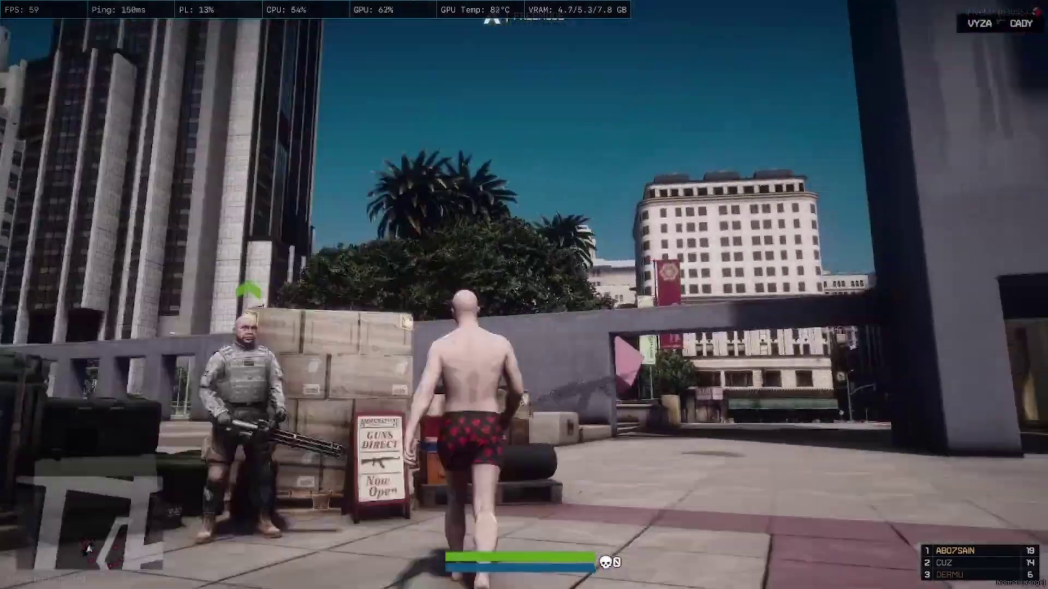
{"action": "key", "text": "shift"}
{"action": "key", "text": "w"}
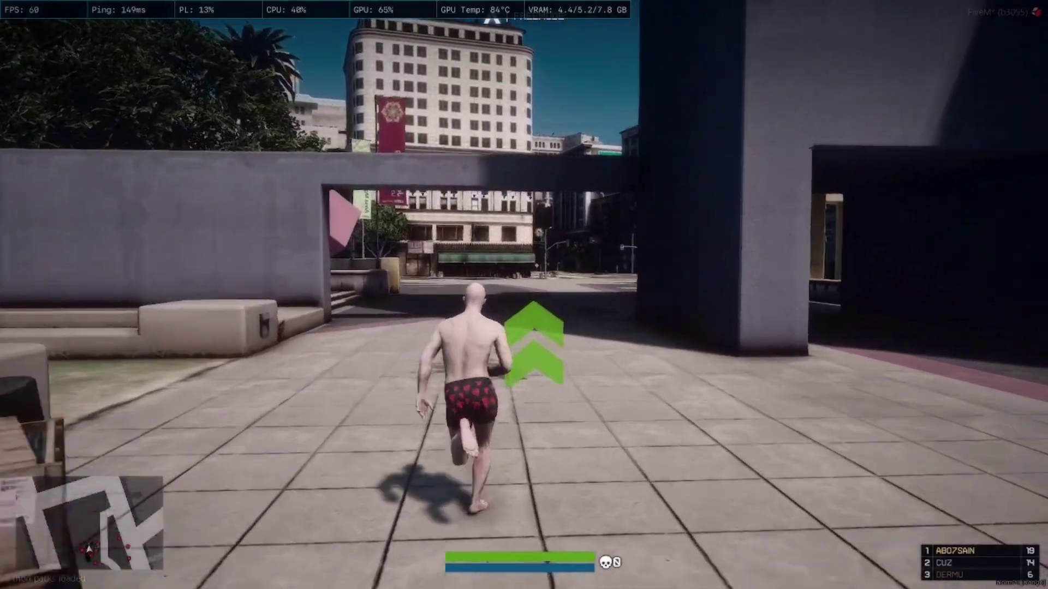
{"action": "key", "text": "w"}
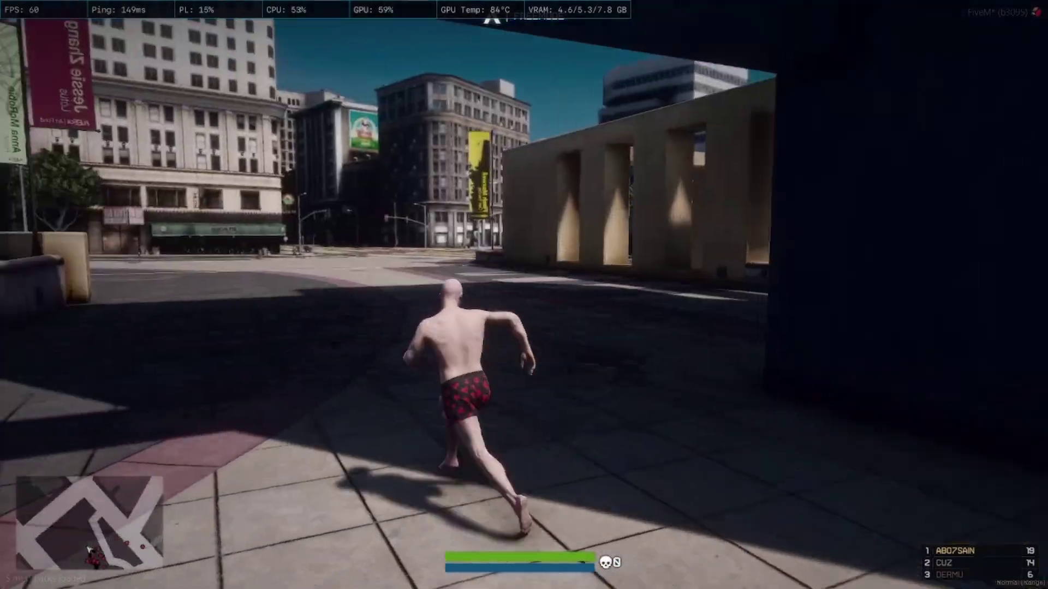
Set the ENB color correction Brightness to 2.00, save the configuration and close the ENB settings.
{"action": "key", "text": "w"}
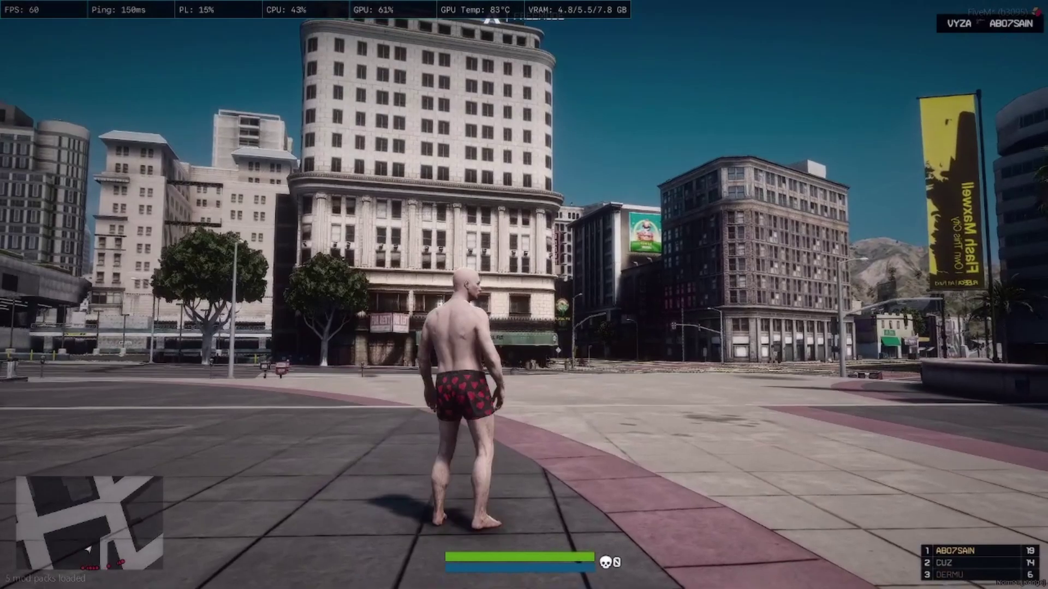
{"action": "key", "text": "s"}
{"action": "key", "text": "shift+Return"}
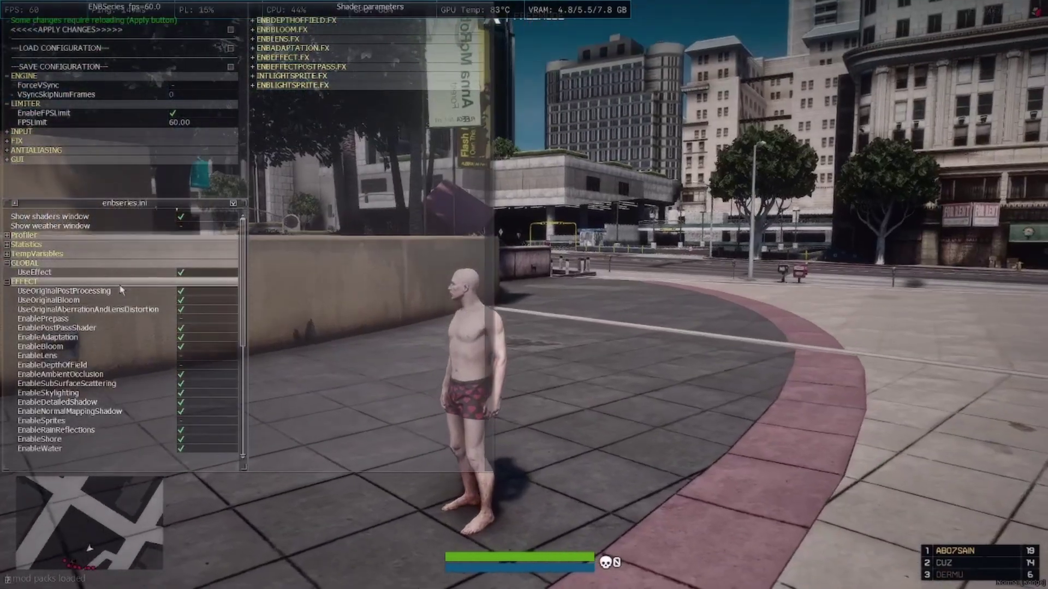
{"action": "left_click", "coordinate": [136, 282]}
{"action": "left_click", "coordinate": [138, 292]}
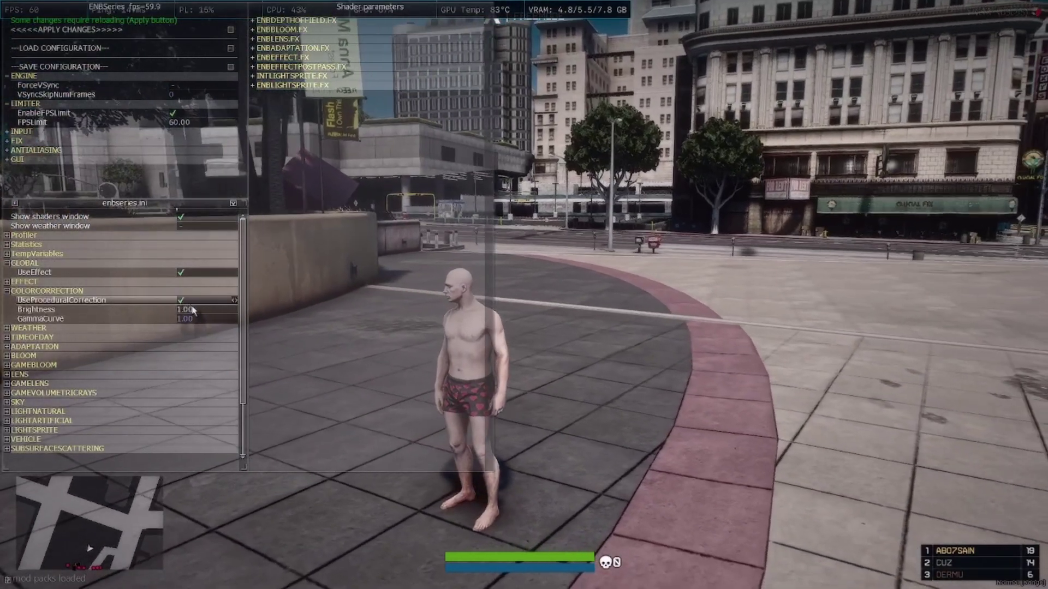
{"action": "left_click", "coordinate": [186, 309]}
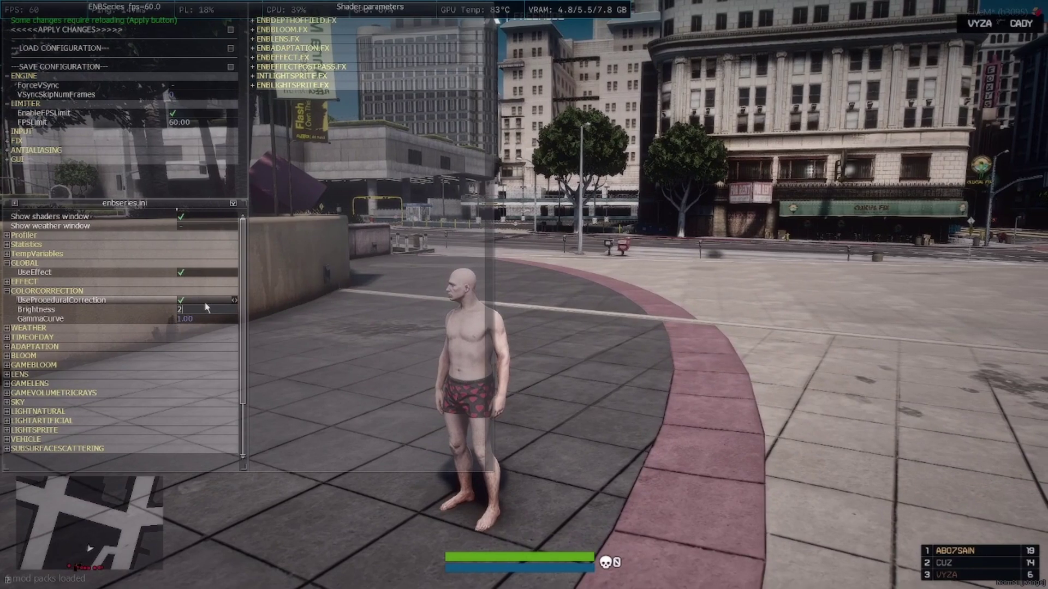
{"action": "key", "text": "Return"}
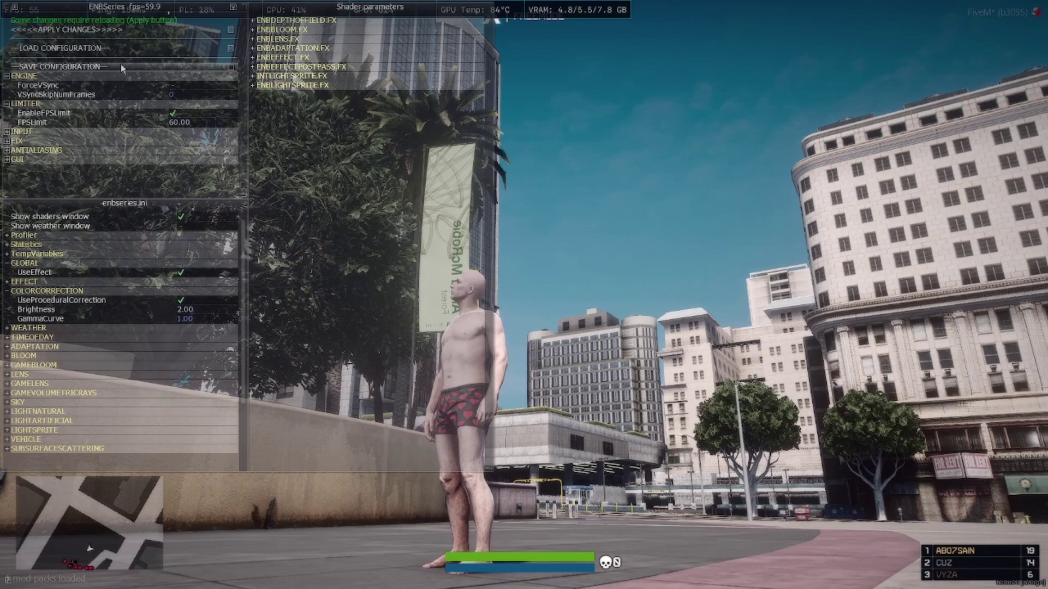
{"action": "left_click", "coordinate": [120, 64]}
{"action": "key", "text": "shift+Return"}
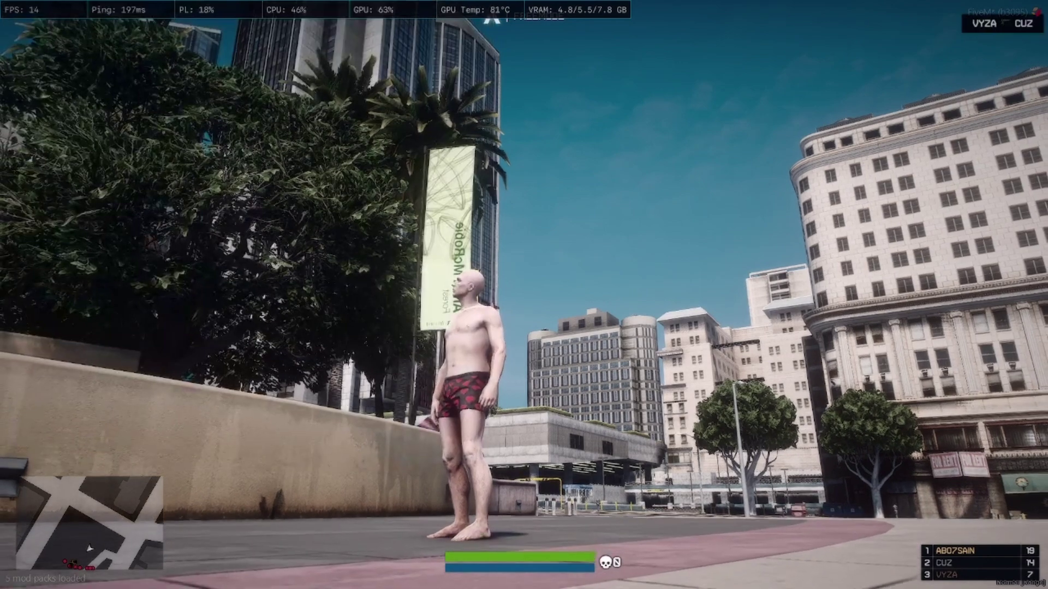
Run the character across the plaza toward the street to examine the graphics with the new ENB brightness.
{"action": "key", "text": "w"}
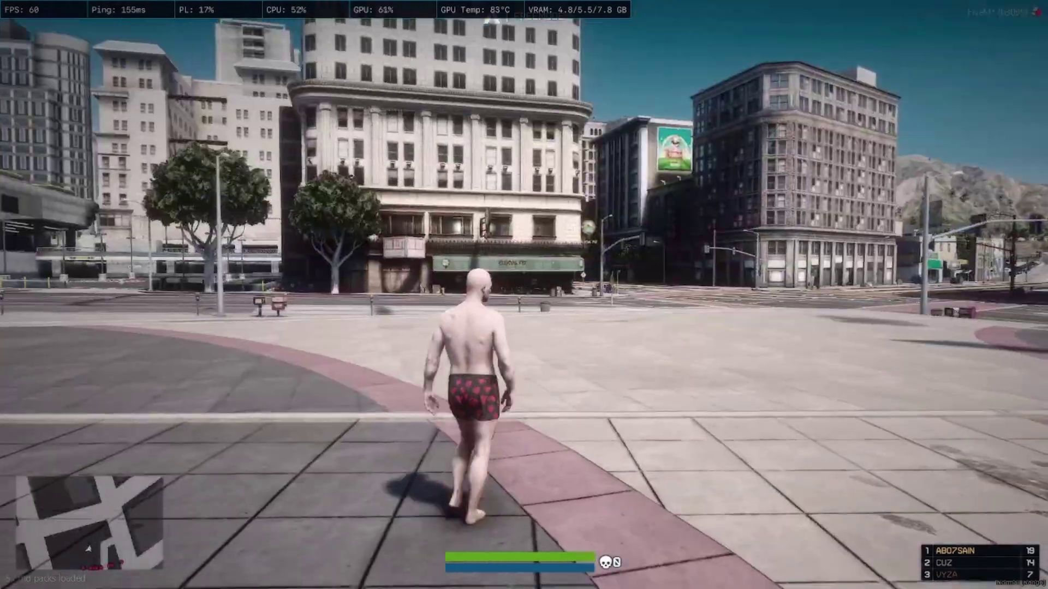
{"action": "key", "text": "shift"}
{"action": "key", "text": "d"}
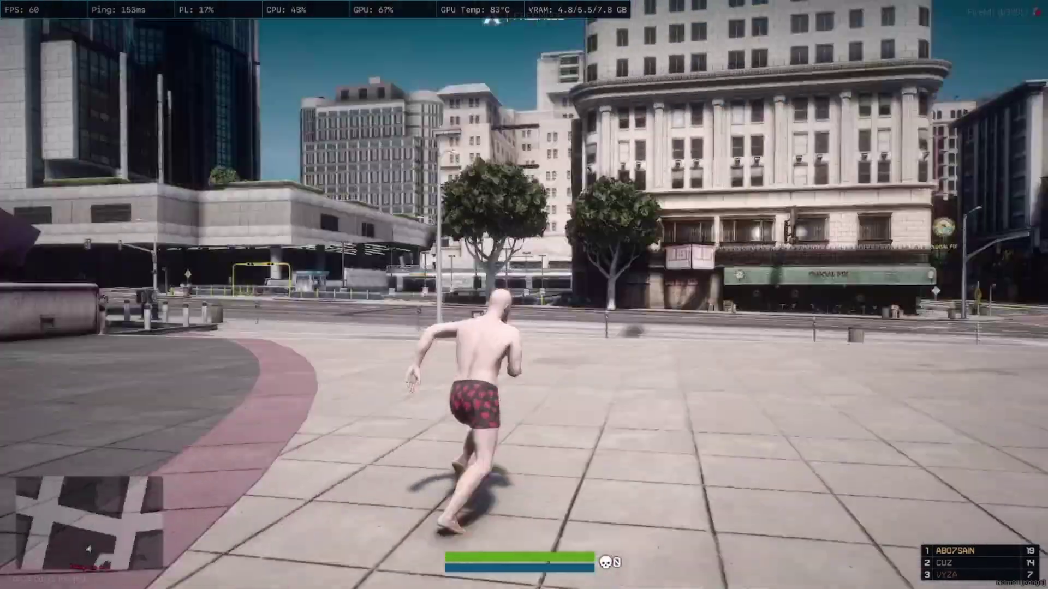
{"action": "key", "text": "w"}
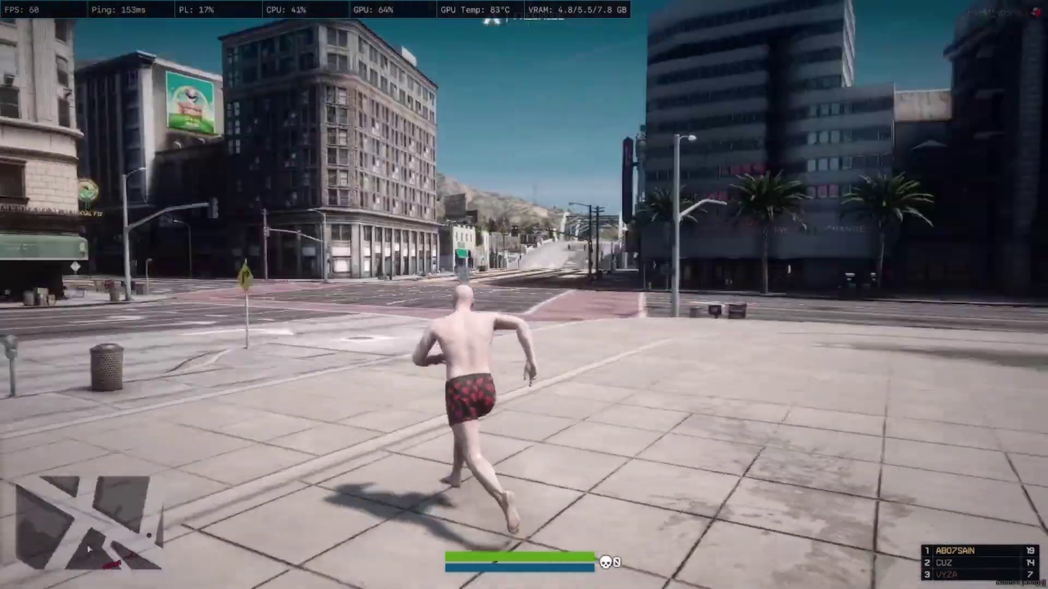
{"action": "key", "text": "w"}
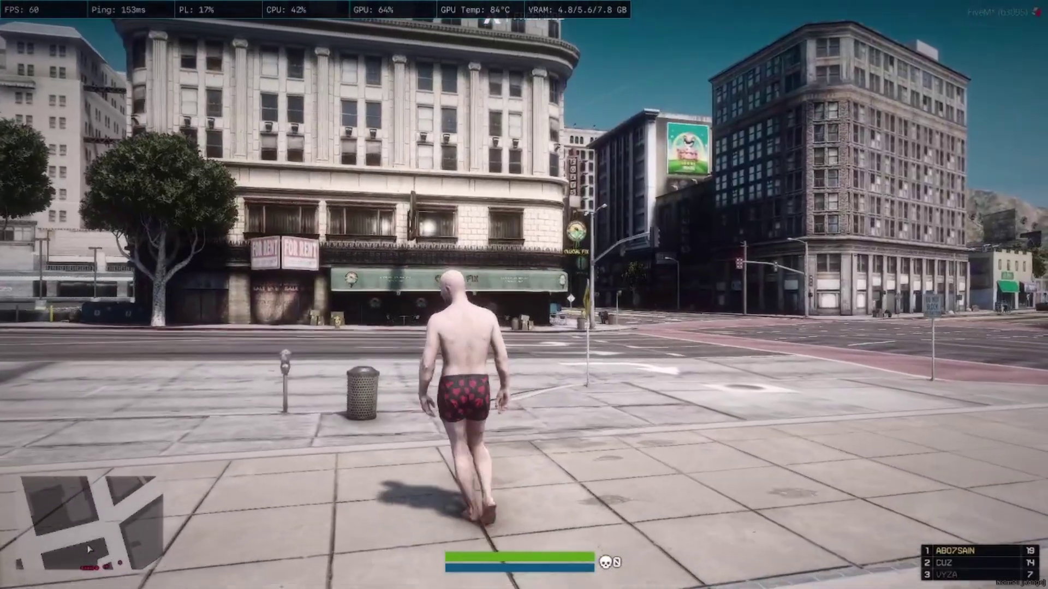
{"action": "key", "text": "a"}
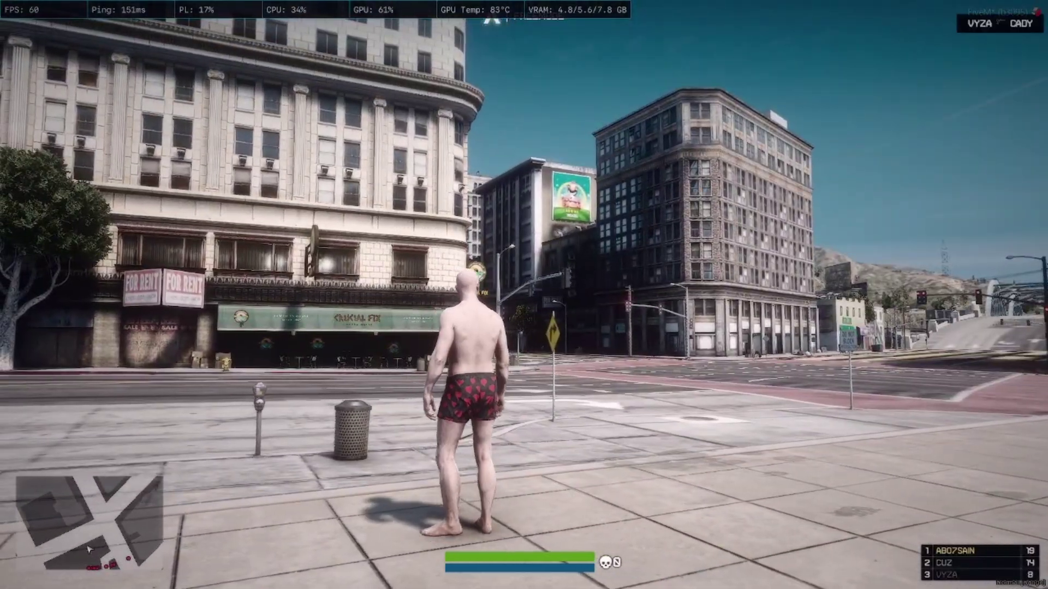
{"action": "key", "text": "d"}
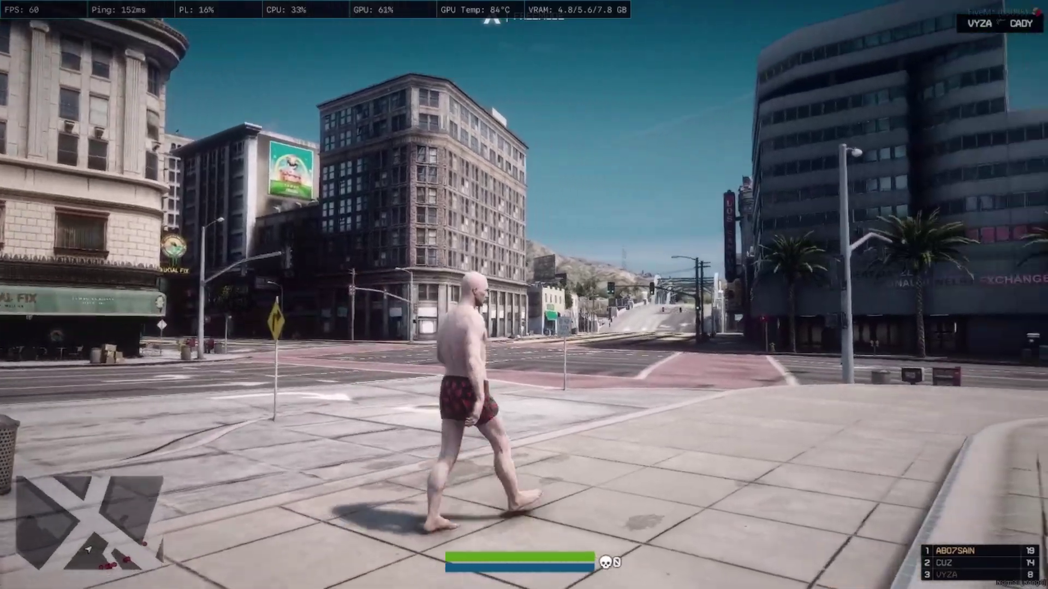
Switch the graphics effects off and run around the plaza to examine the game's look without them.
{"action": "key", "text": "w"}
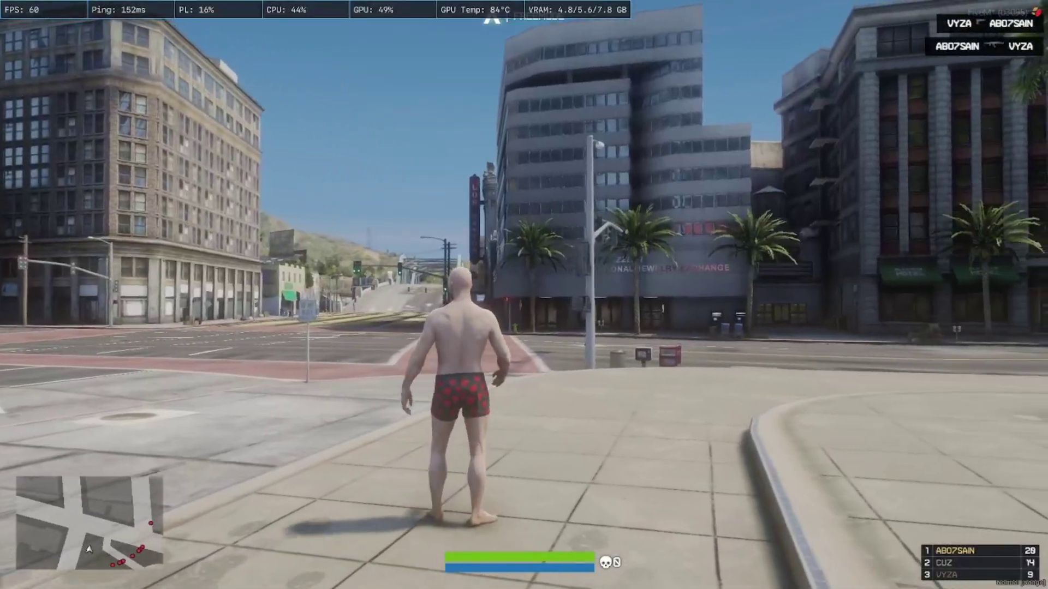
{"action": "key", "text": "w"}
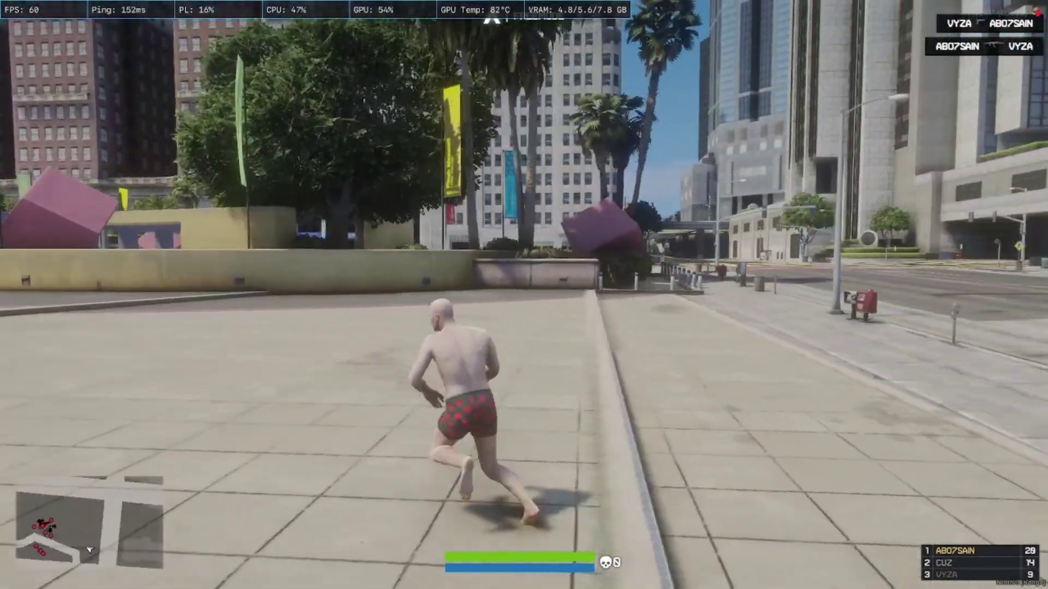
{"action": "key", "text": "w"}
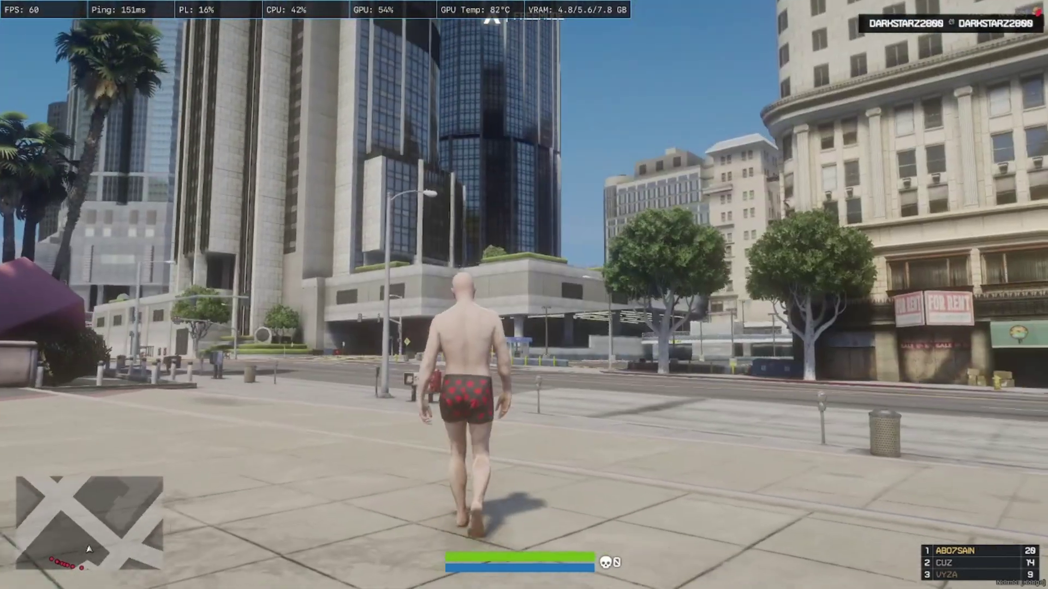
{"action": "key", "text": "w"}
{"action": "key", "text": "a"}
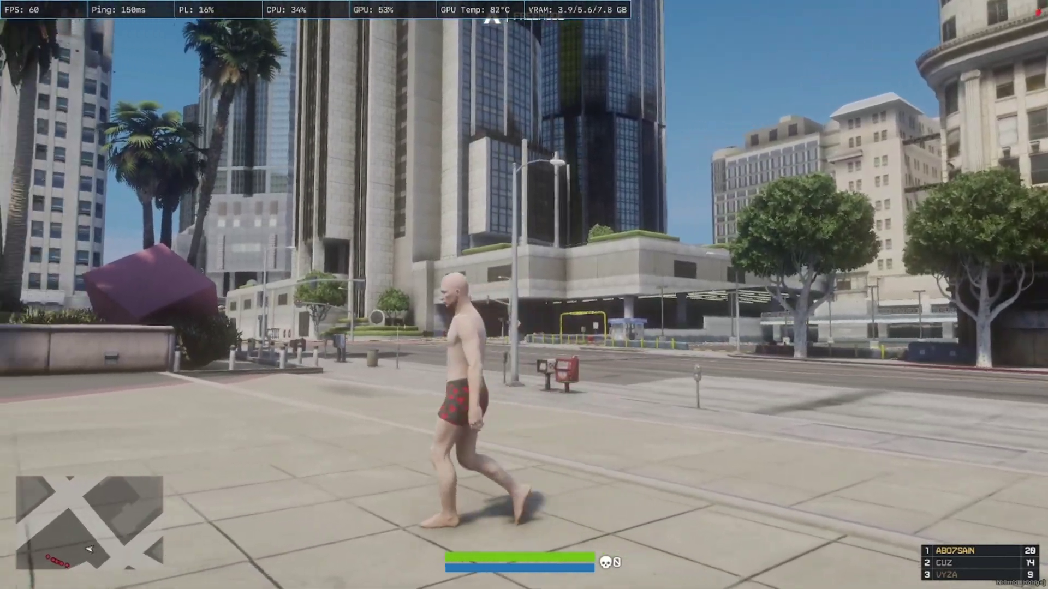
{"action": "key", "text": "w"}
{"action": "key", "text": "space"}
{"action": "key", "text": "a"}
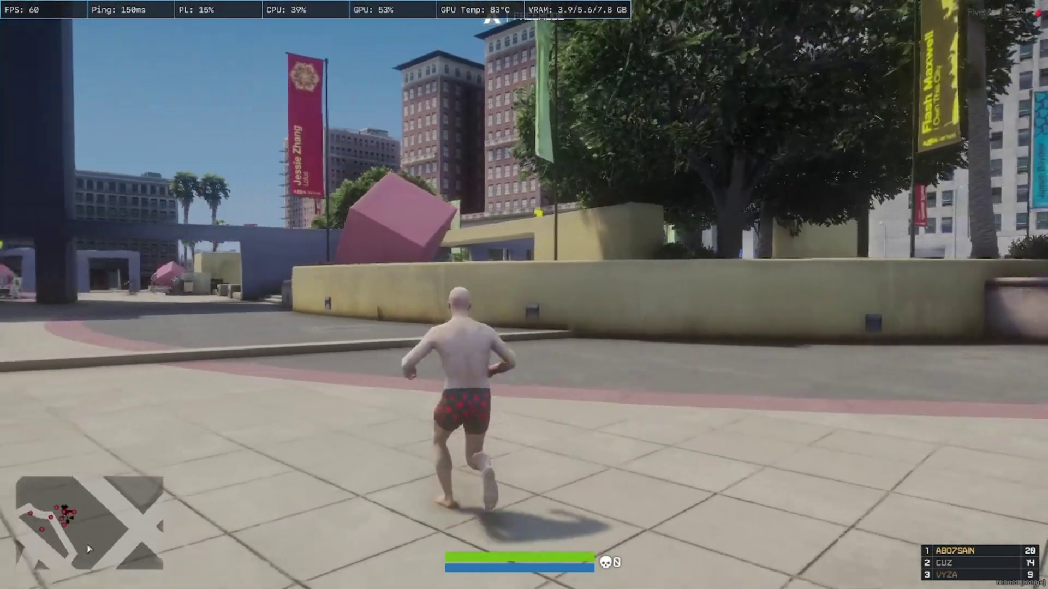
{"action": "key", "text": "w"}
{"action": "key", "text": "a"}
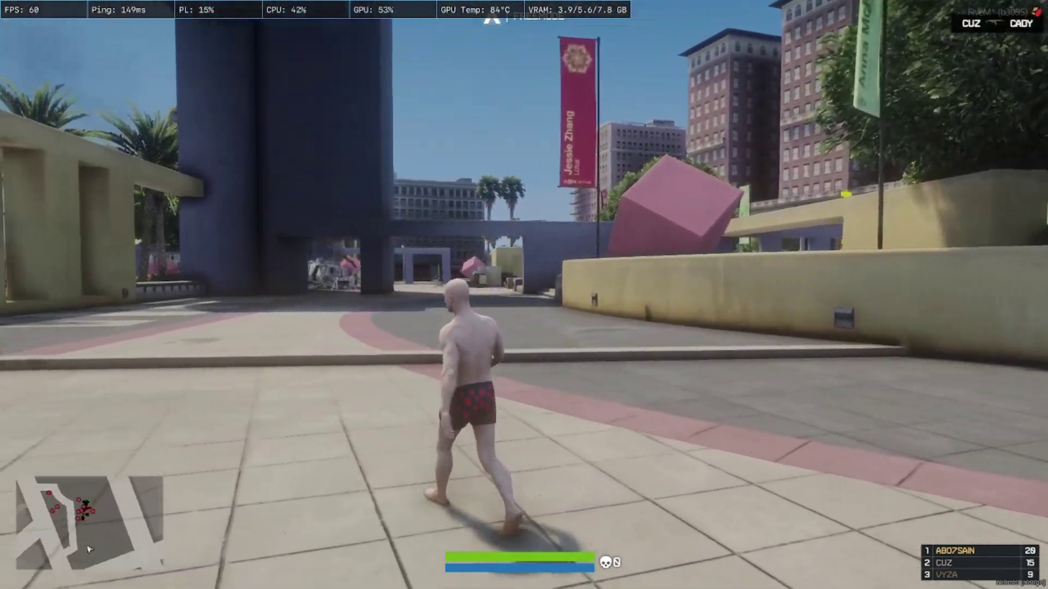
Turn the graphics effects back on and move the character toward the street to compare the look.
{"action": "key", "text": "w"}
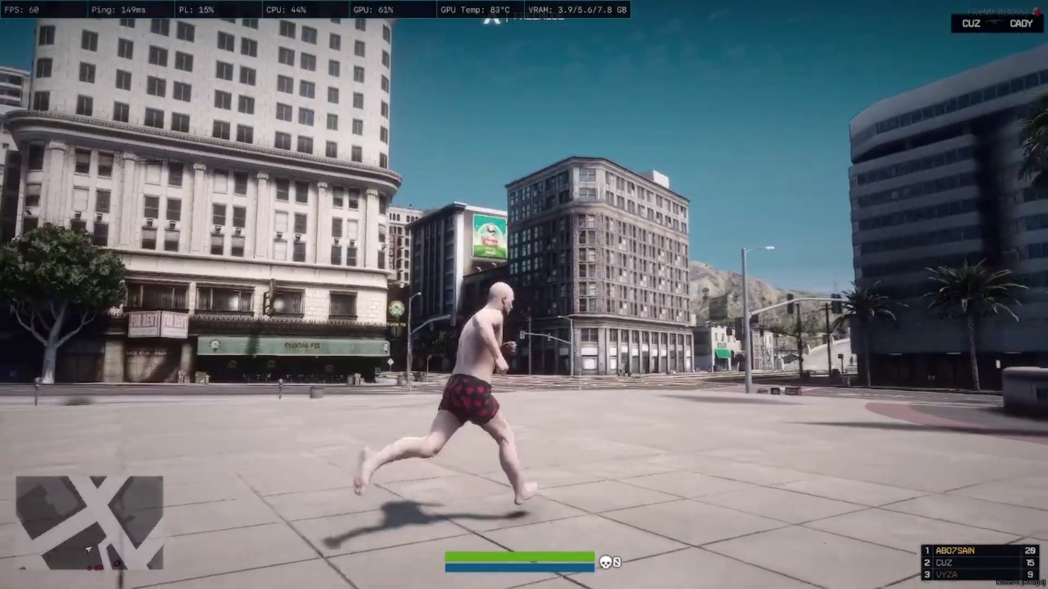
{"action": "key", "text": "w"}
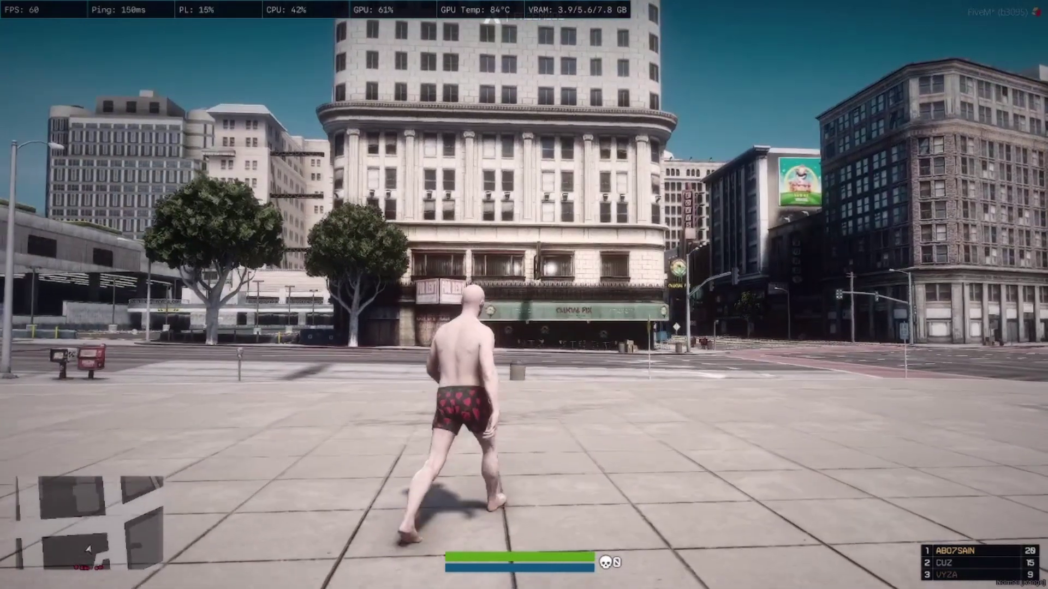
{"action": "key", "text": "w"}
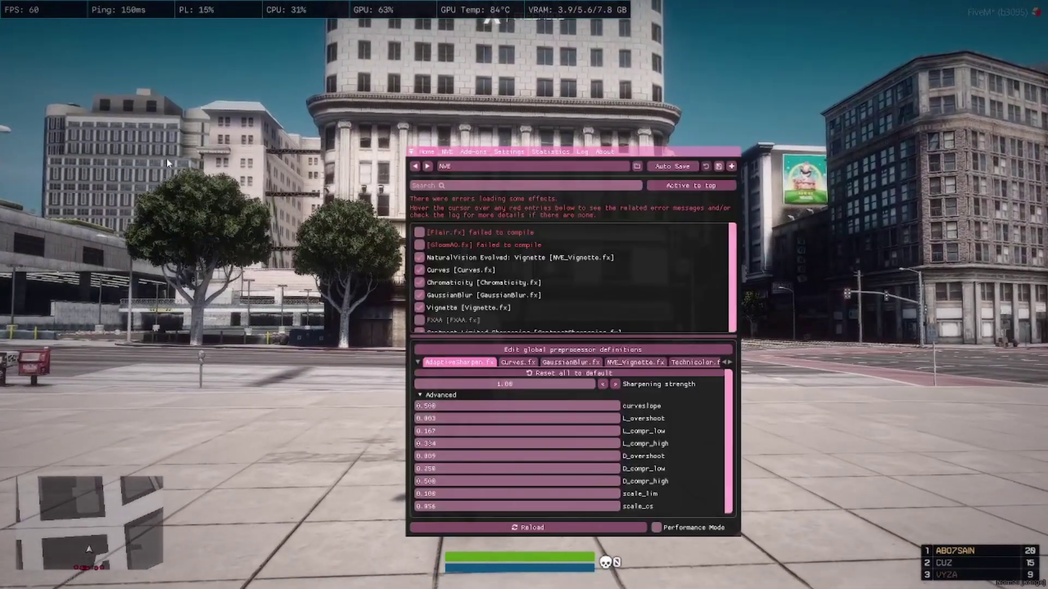
Move the ReShade overlay away from the character and toggle the NaturalVision Evolved Vignette and Curves effects to compare them.
{"action": "left_click_drag", "start_coordinate": [655, 156], "coordinate": [806, 112]}
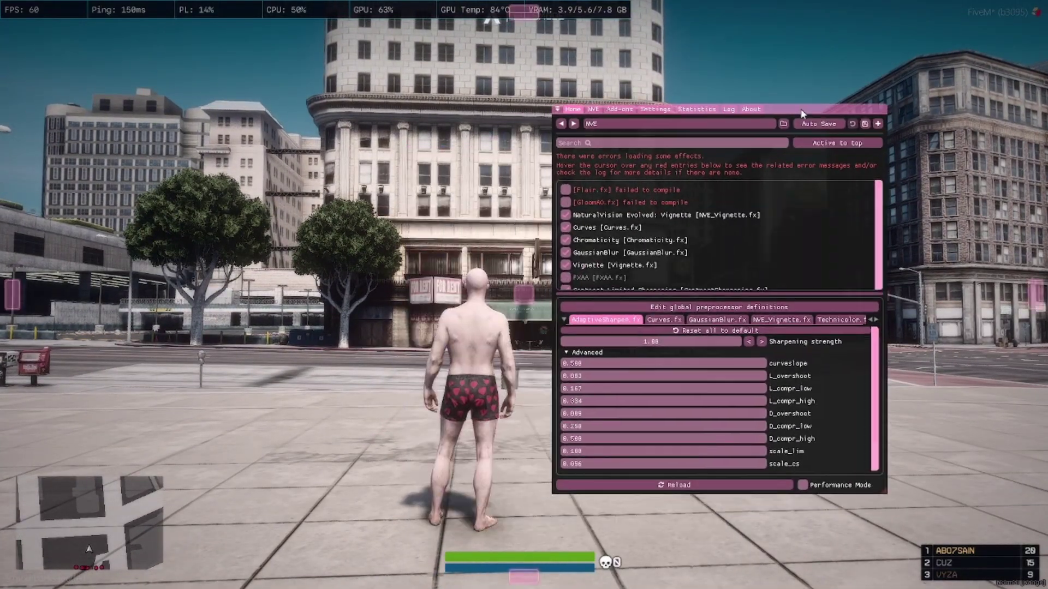
{"action": "left_click", "coordinate": [658, 213]}
{"action": "left_click", "coordinate": [658, 213]}
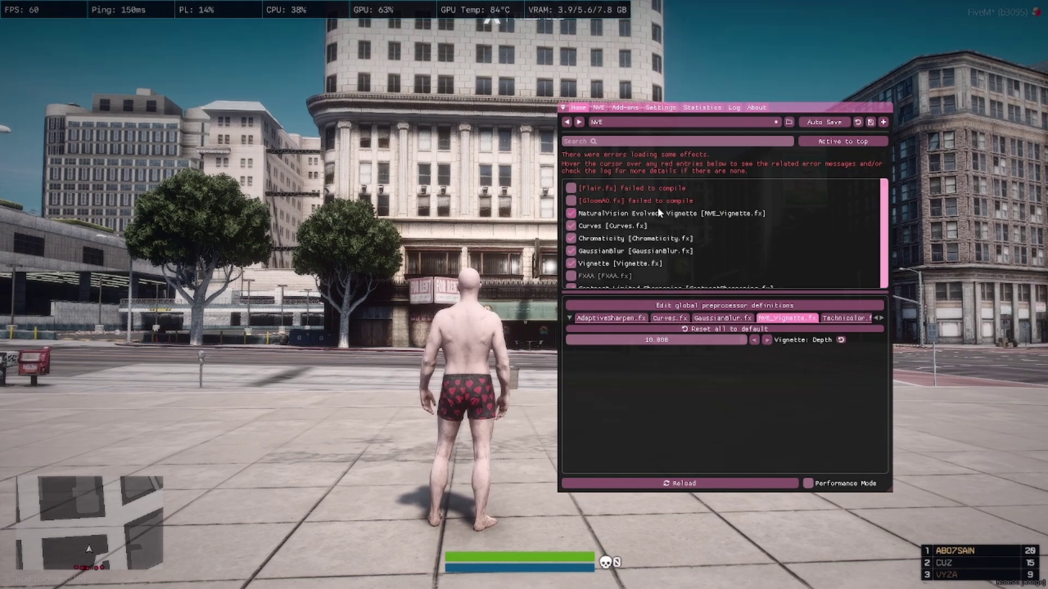
{"action": "left_click", "coordinate": [619, 228]}
{"action": "left_click", "coordinate": [617, 227]}
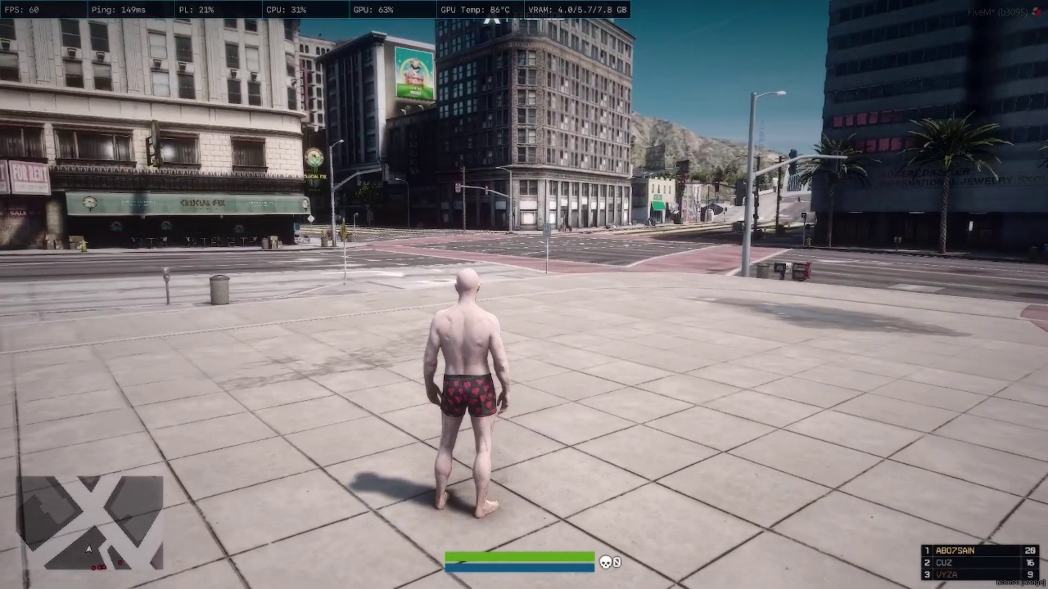
Open the GTA settings from the Arena pause menu and enter the Graphics options.
{"action": "key", "text": "Escape"}
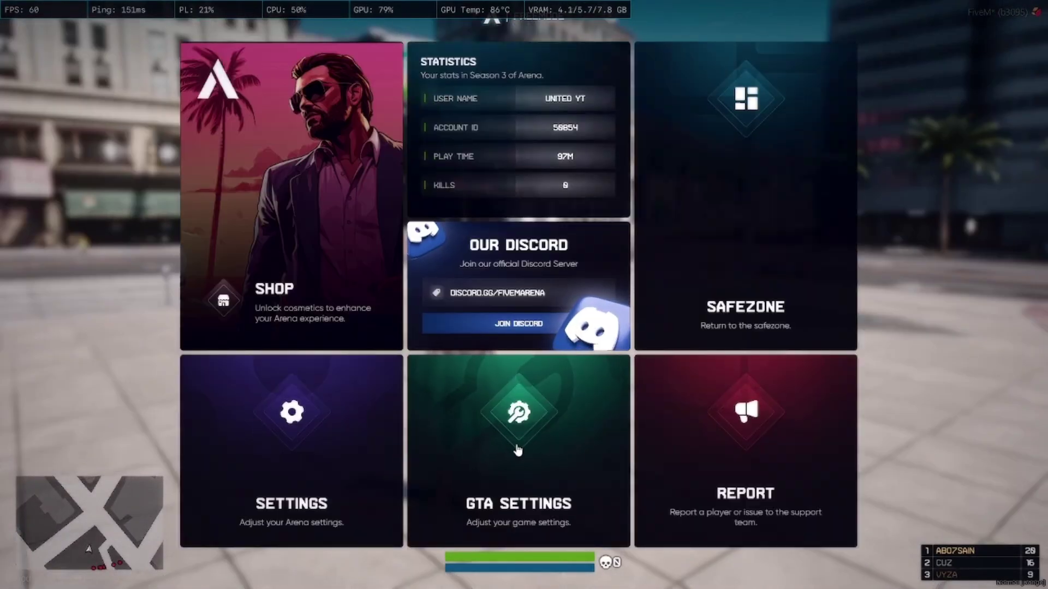
{"action": "left_click", "coordinate": [517, 450]}
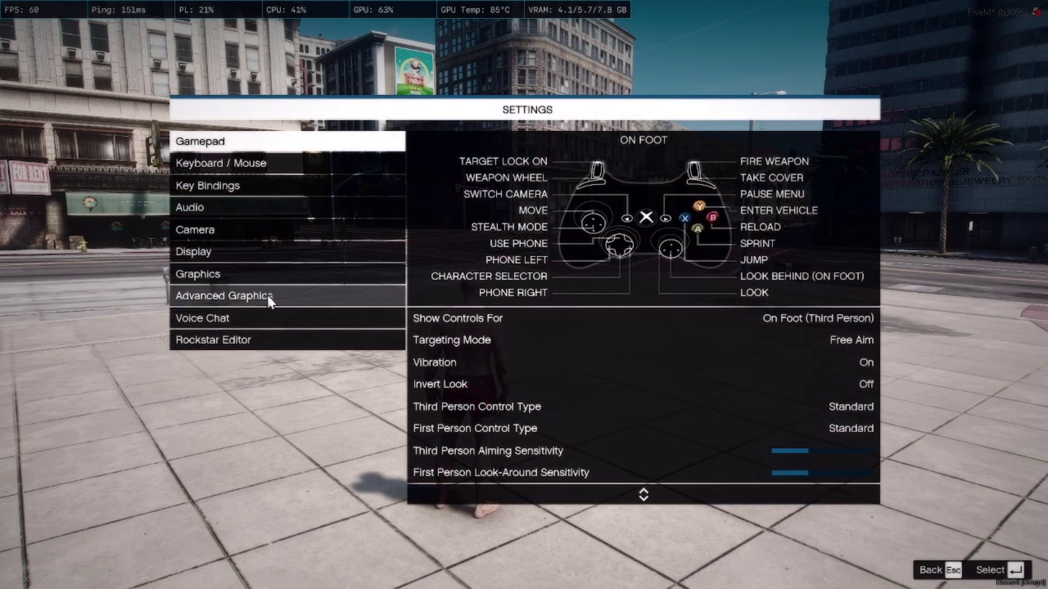
{"action": "left_click", "coordinate": [263, 276]}
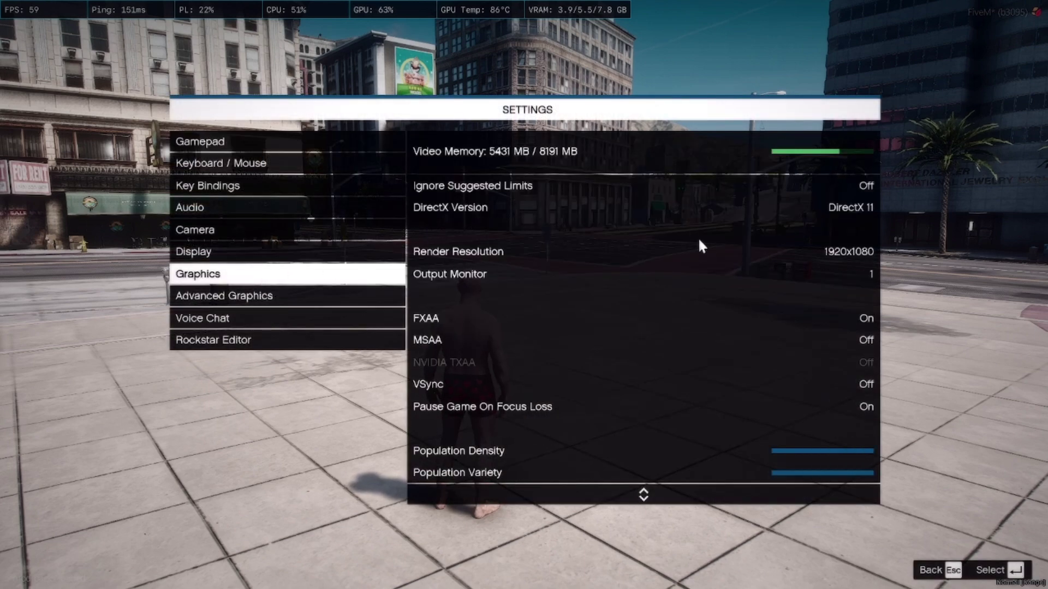
{"action": "left_click", "coordinate": [369, 318]}
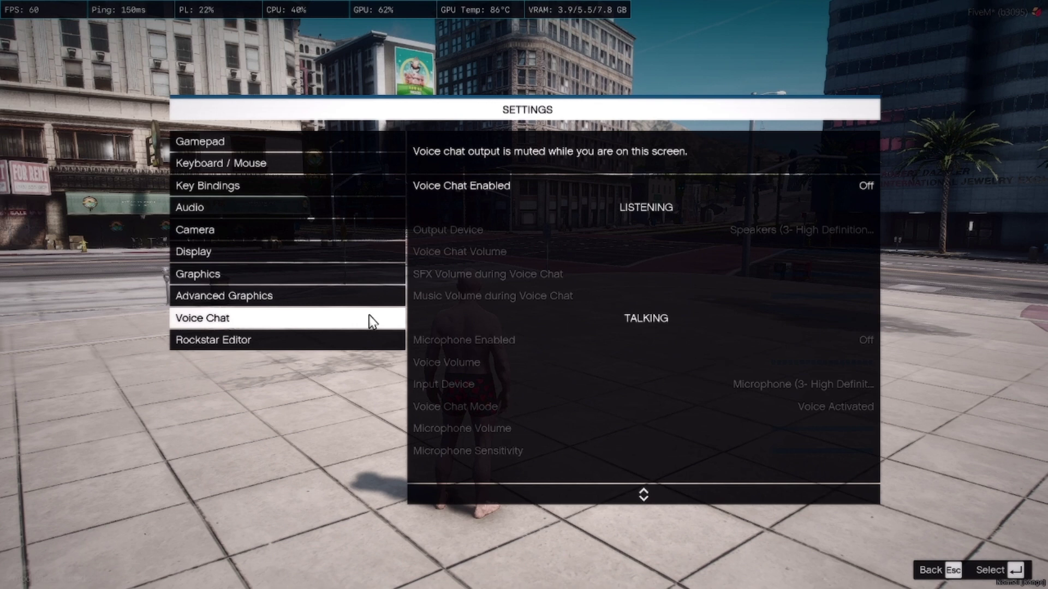
{"action": "left_click", "coordinate": [286, 277]}
{"action": "left_click", "coordinate": [656, 313]}
{"action": "scroll", "coordinate": [657, 313], "scroll_direction": "down", "scroll_amount": 5}
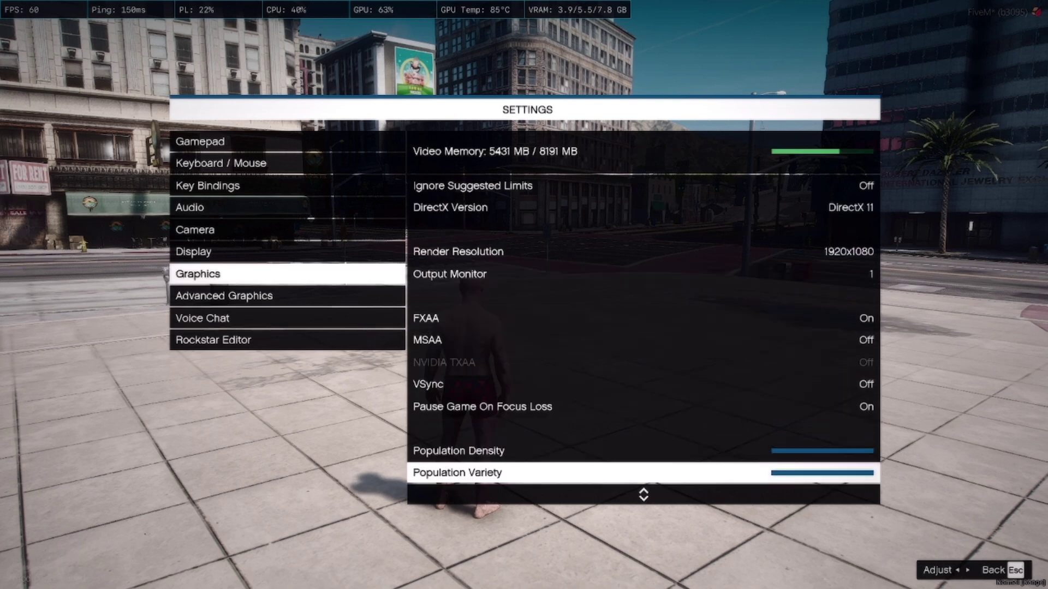
Review the graphics quality options from Population Variety down to Tessellation.
{"action": "key", "text": "Down"}
{"action": "key", "text": "Down"}
{"action": "key", "text": "Down"}
{"action": "key", "text": "Down"}
{"action": "key", "text": "Down"}
{"action": "key", "text": "Up"}
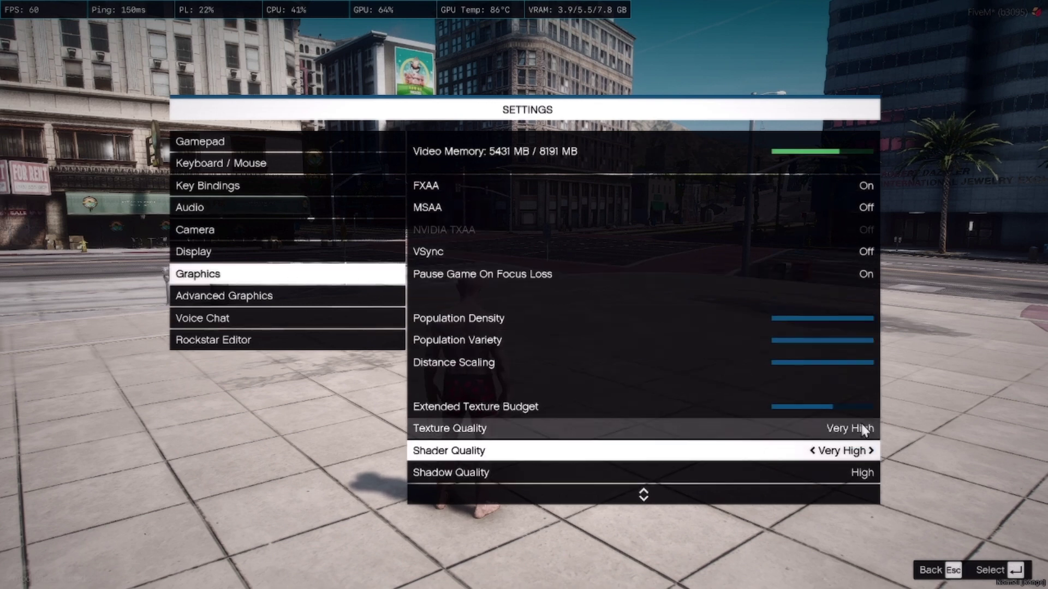
{"action": "key", "text": "Down"}
{"action": "key", "text": "Down"}
{"action": "key", "text": "Down"}
{"action": "key", "text": "Down"}
{"action": "key", "text": "Down"}
{"action": "key", "text": "Down"}
{"action": "key", "text": "Down"}
{"action": "key", "text": "Down"}
{"action": "key", "text": "Down"}
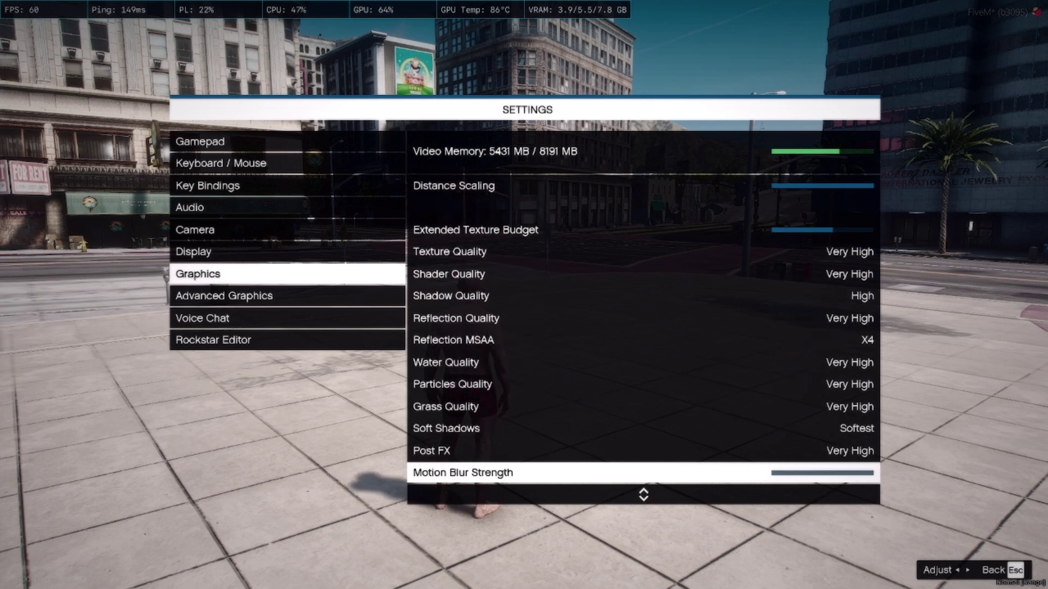
{"action": "key", "text": "Down"}
{"action": "key", "text": "Down"}
{"action": "key", "text": "Down"}
{"action": "key", "text": "Down"}
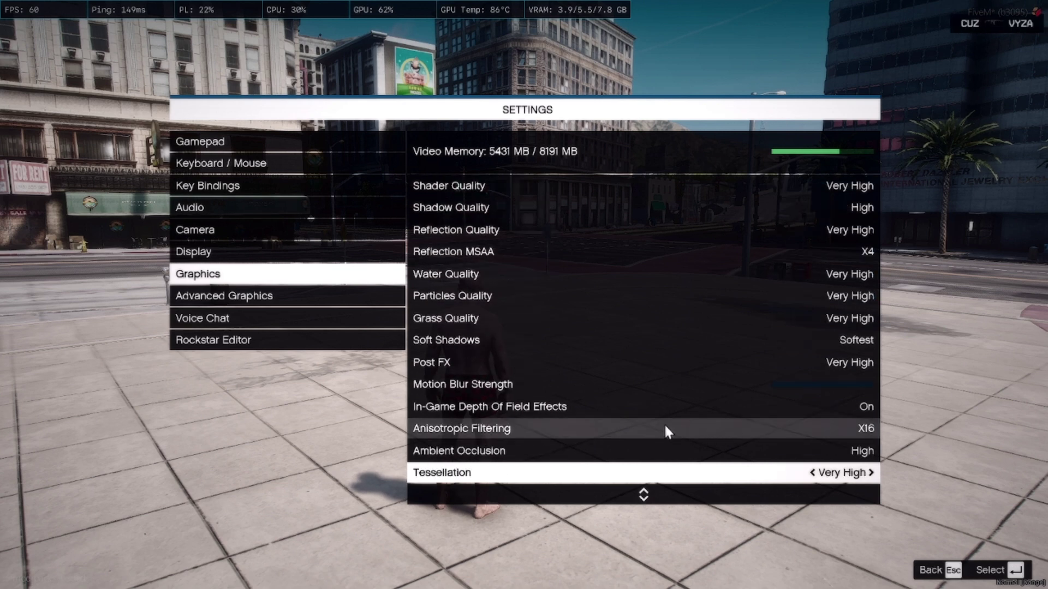
Review the graphics options again, from Post FX back up to VSync.
{"action": "left_click", "coordinate": [513, 364]}
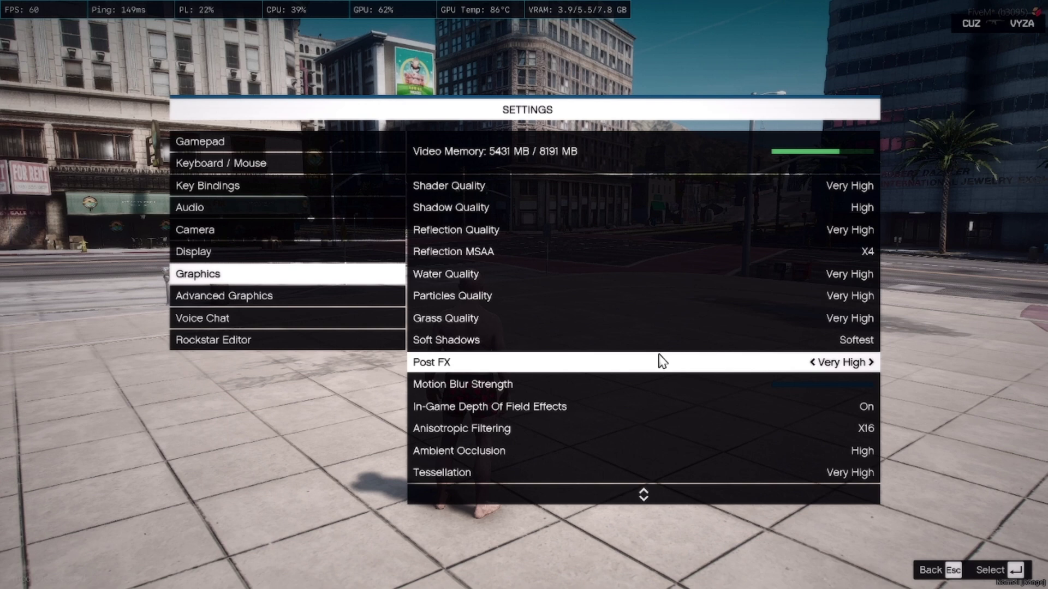
{"action": "key", "text": "Up"}
{"action": "key", "text": "Up"}
{"action": "key", "text": "Up"}
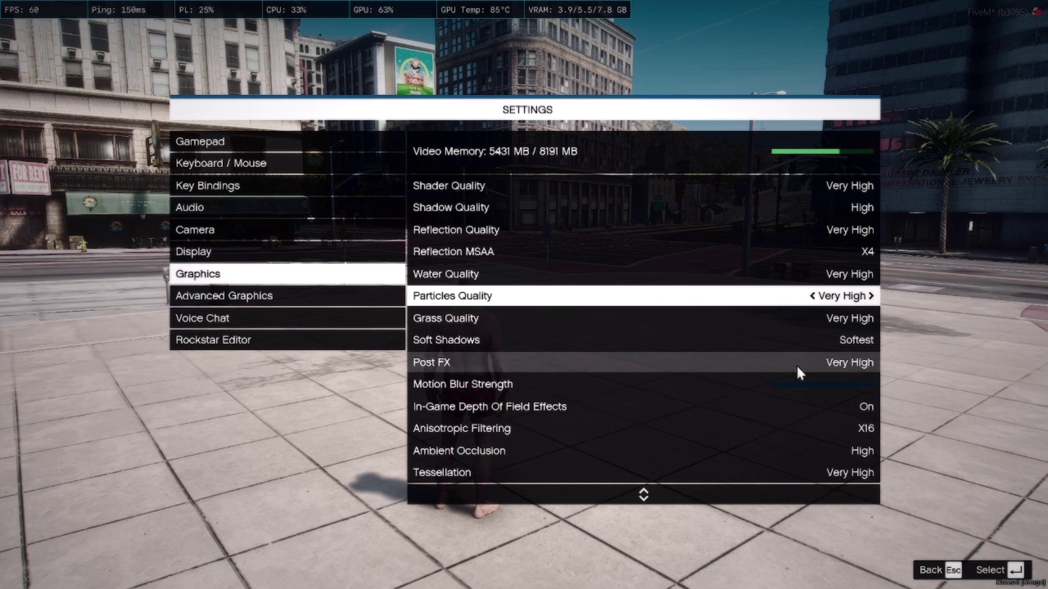
{"action": "key", "text": "Up"}
{"action": "key", "text": "Up"}
{"action": "key", "text": "Up"}
{"action": "key", "text": "Up"}
{"action": "key", "text": "Up"}
{"action": "key", "text": "Up"}
{"action": "key", "text": "Up"}
{"action": "key", "text": "Up"}
{"action": "key", "text": "Up"}
{"action": "key", "text": "Up"}
{"action": "key", "text": "Up"}
{"action": "key", "text": "Up"}
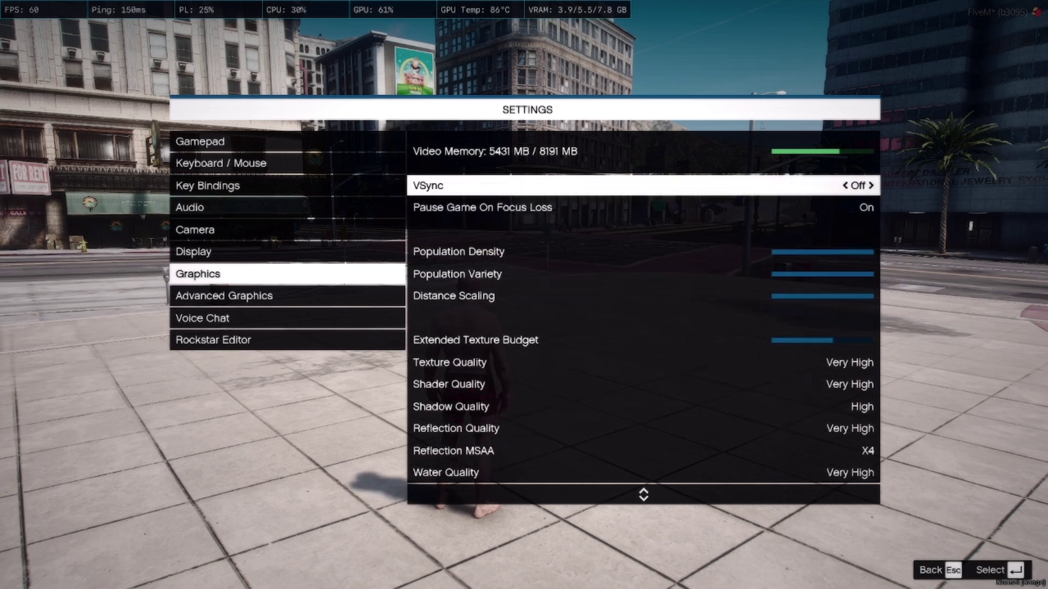
Review the graphics options from FXAA down to In-Game Depth Of Field Effects, and return to the game.
{"action": "key", "text": "Up"}
{"action": "key", "text": "Up"}
{"action": "key", "text": "Down"}
{"action": "key", "text": "Down"}
{"action": "key", "text": "Down"}
{"action": "key", "text": "Down"}
{"action": "key", "text": "Down"}
{"action": "key", "text": "Down"}
{"action": "key", "text": "Down"}
{"action": "key", "text": "Down"}
{"action": "key", "text": "Down"}
{"action": "key", "text": "Down"}
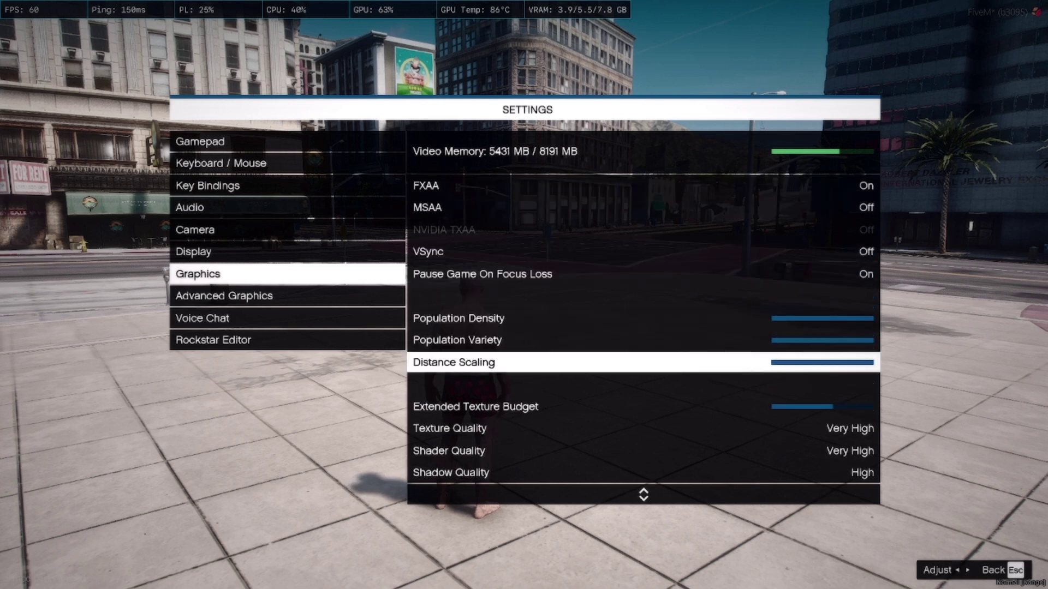
{"action": "key", "text": "Down"}
{"action": "key", "text": "Down"}
{"action": "key", "text": "Down"}
{"action": "key", "text": "Down"}
{"action": "key", "text": "Down"}
{"action": "key", "text": "Down"}
{"action": "key", "text": "Down"}
{"action": "key", "text": "Down"}
{"action": "key", "text": "Down"}
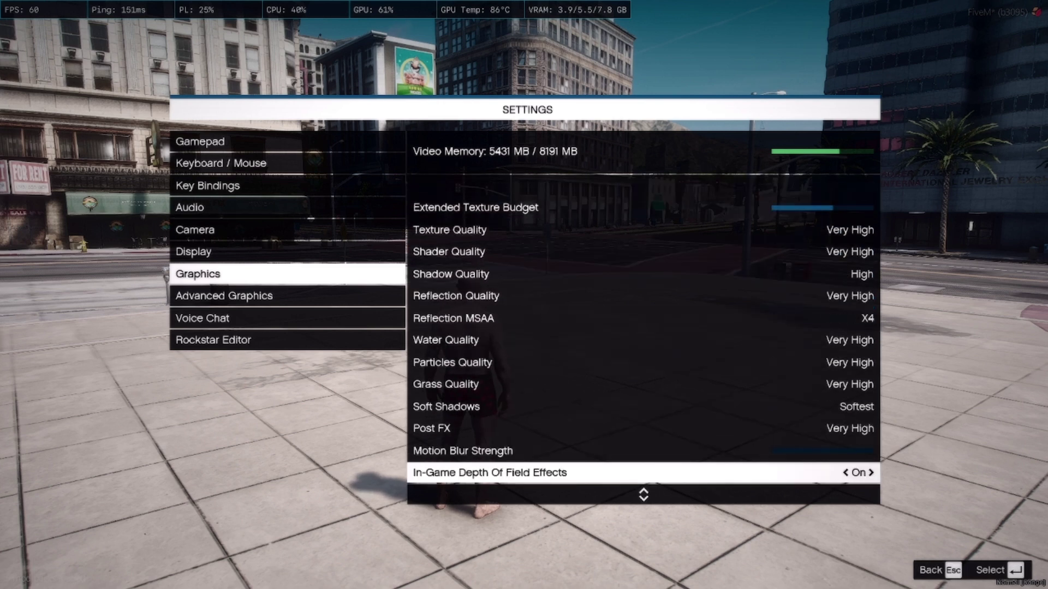
{"action": "key", "text": "Escape"}
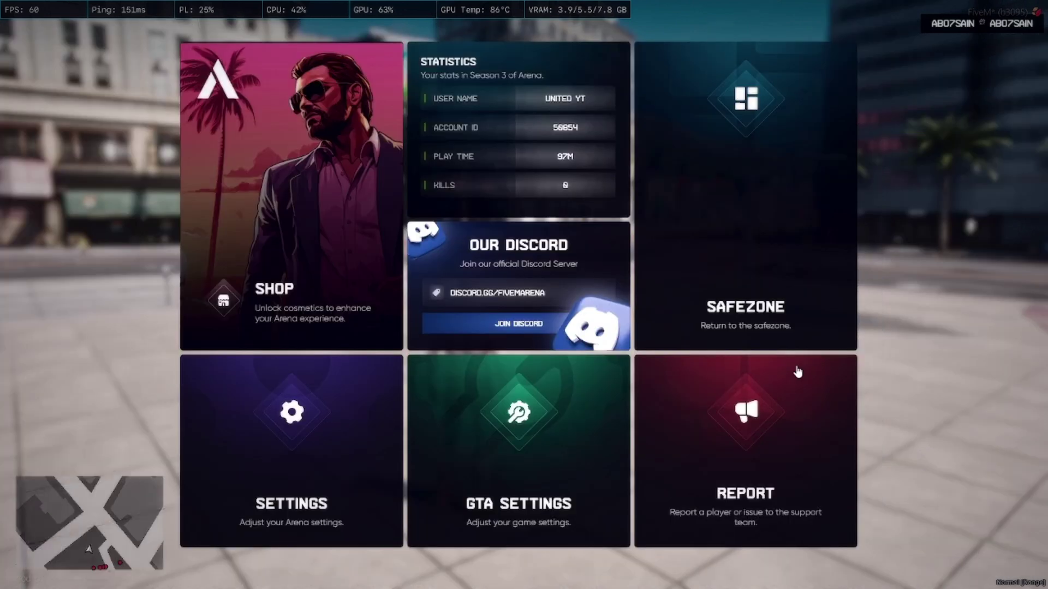
{"action": "key", "text": "Escape"}
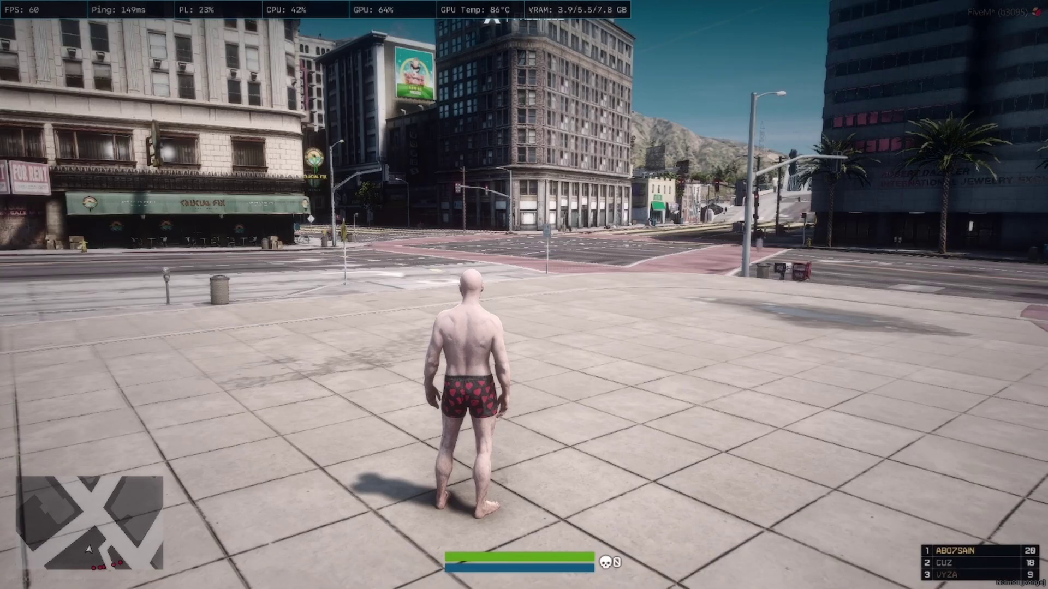
Turn off EnableFPSLimit in the ENBSeries limiter settings and close the ENB overlay.
{"action": "key", "text": "shift+Return"}
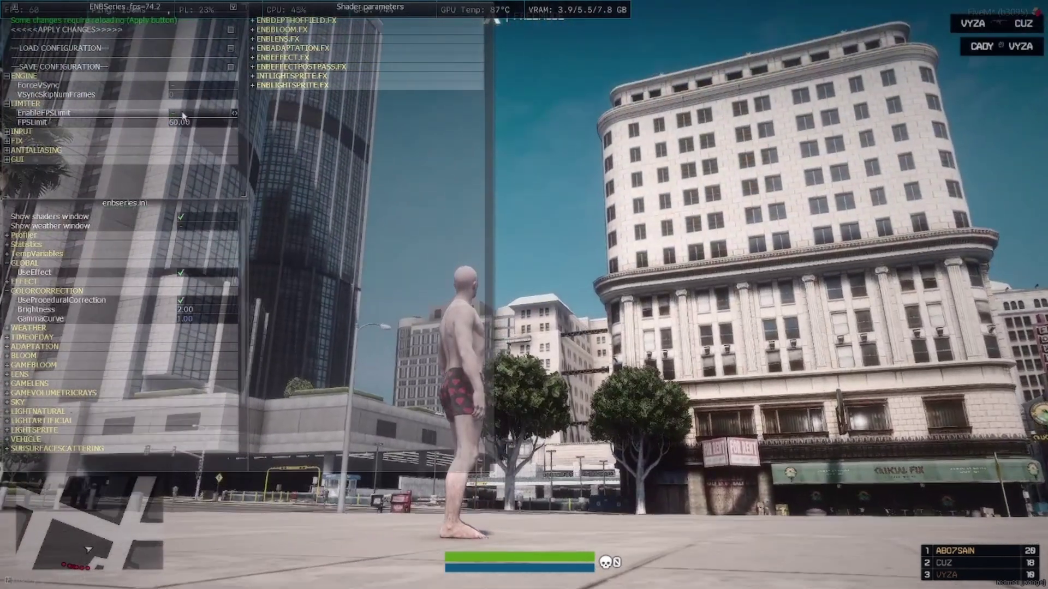
{"action": "key", "text": "shift+Return"}
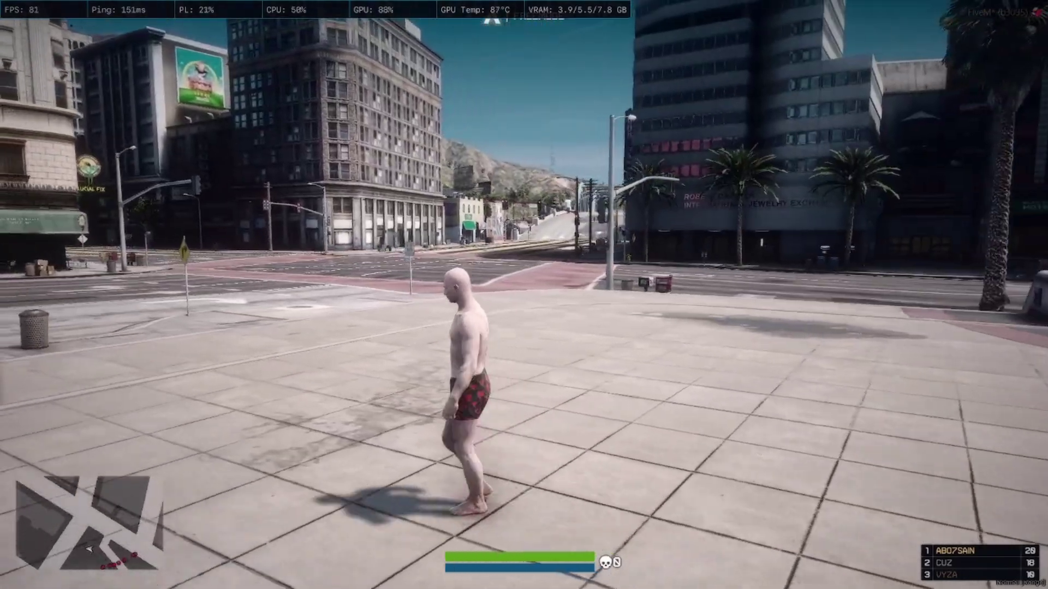
Walk and run the character across the plaza to examine the graphics mod in motion.
{"action": "key", "text": "a"}
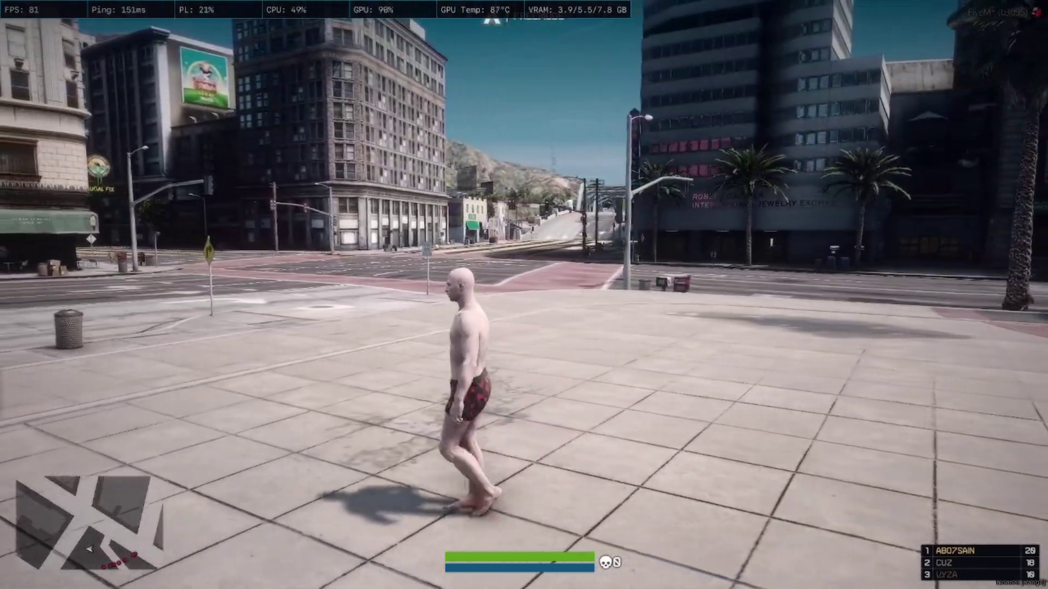
{"action": "key", "text": "w"}
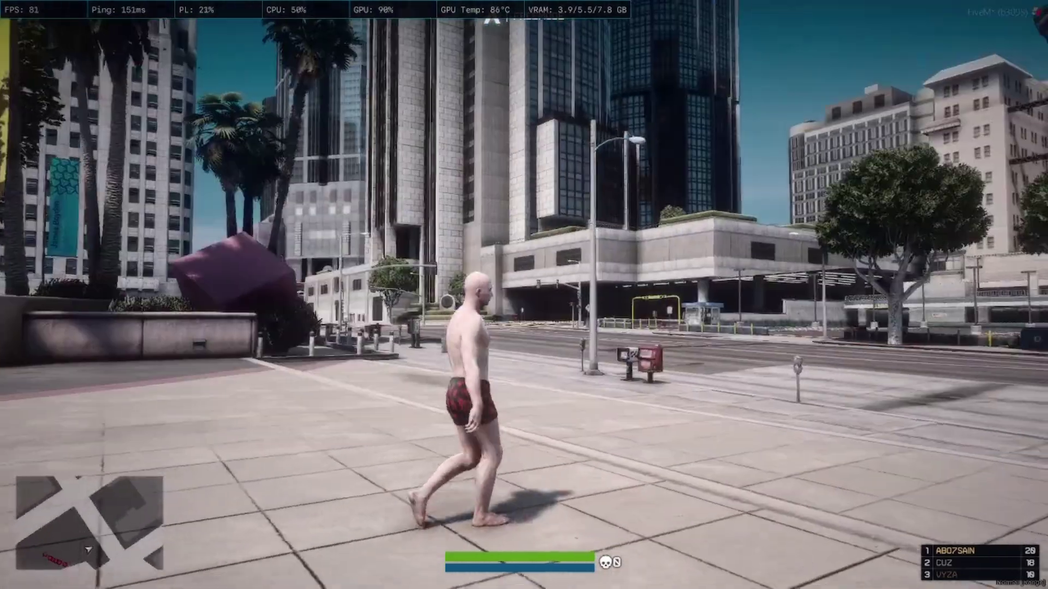
{"action": "key", "text": "shift+w"}
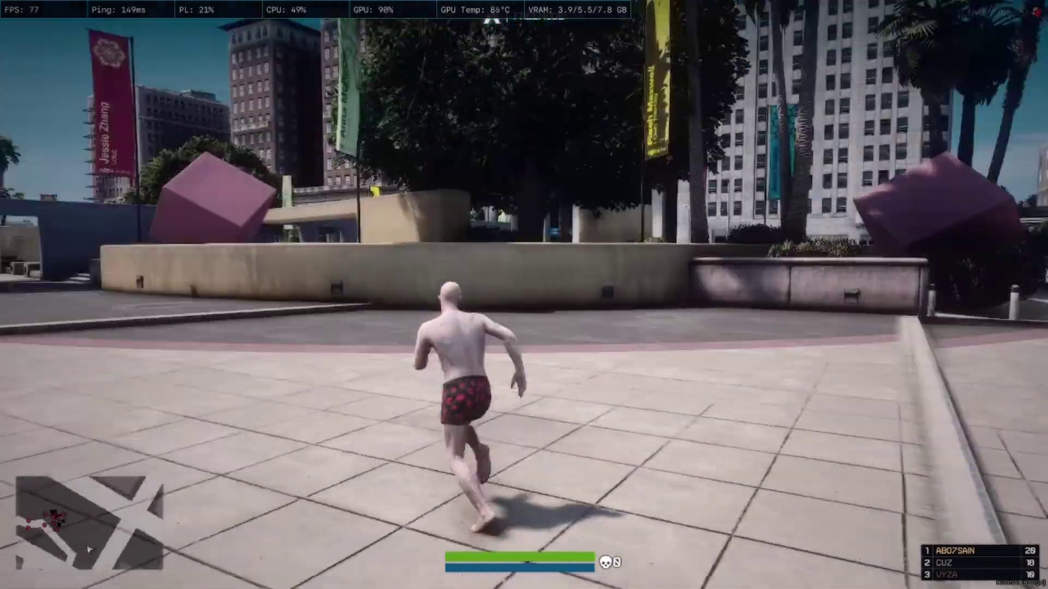